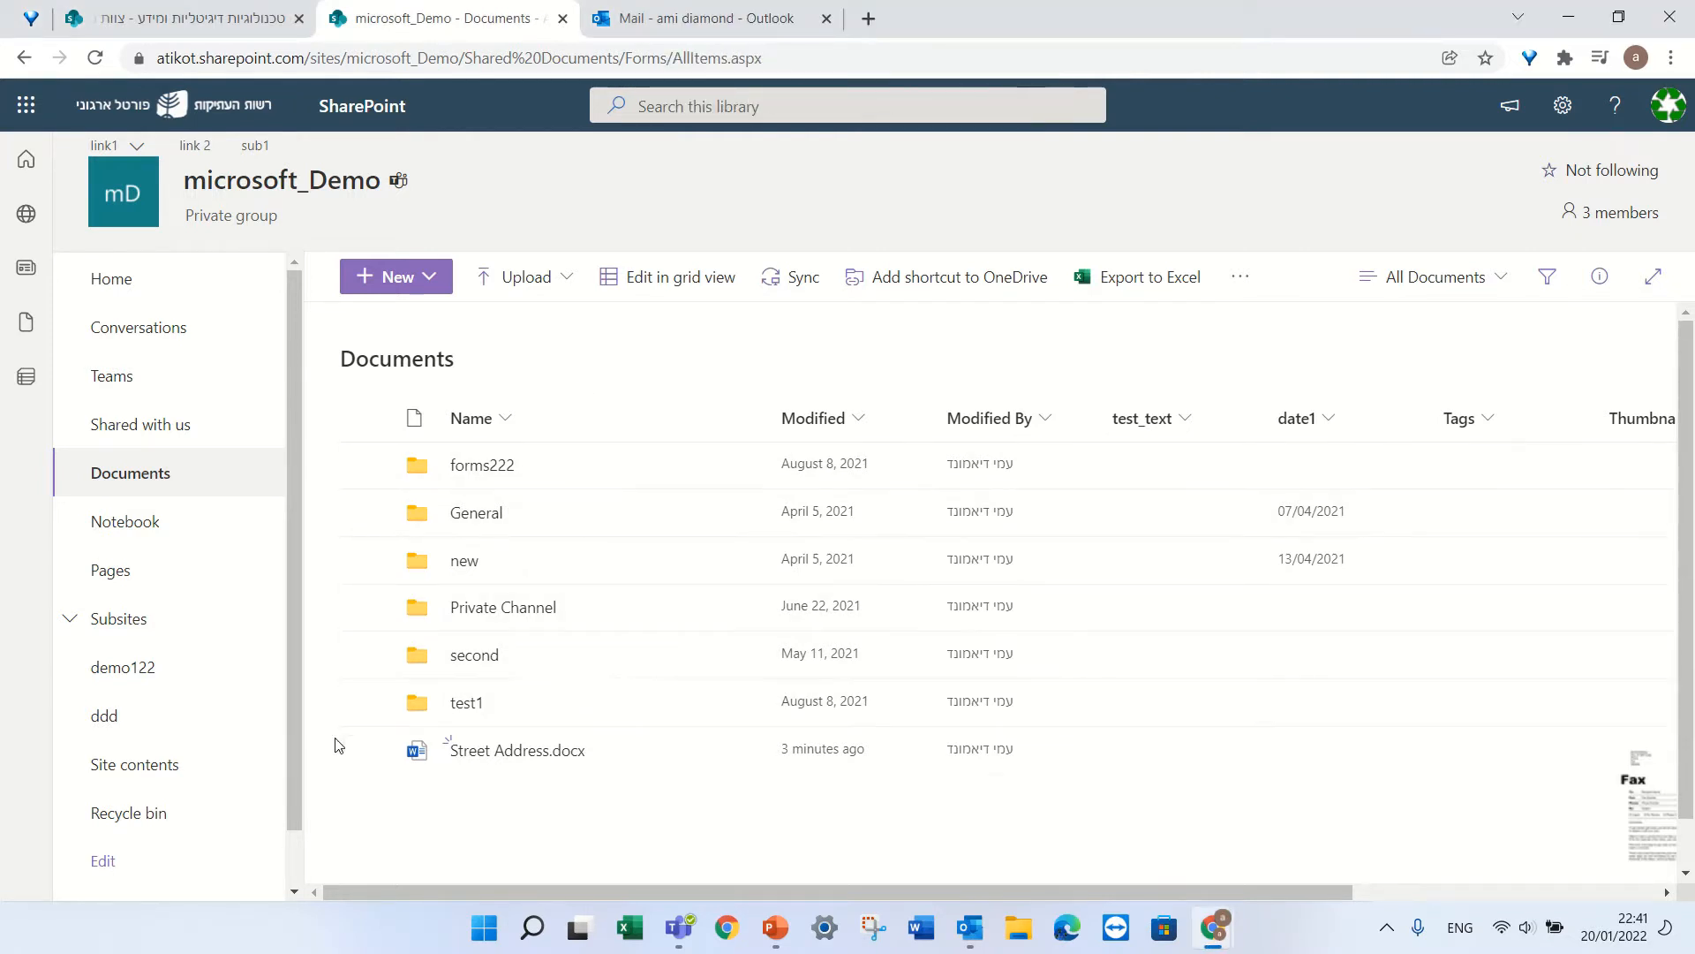
Send Street Address.docx from the SharePoint Documents library to DocuSign using Get Signatures.
left_click(373, 750)
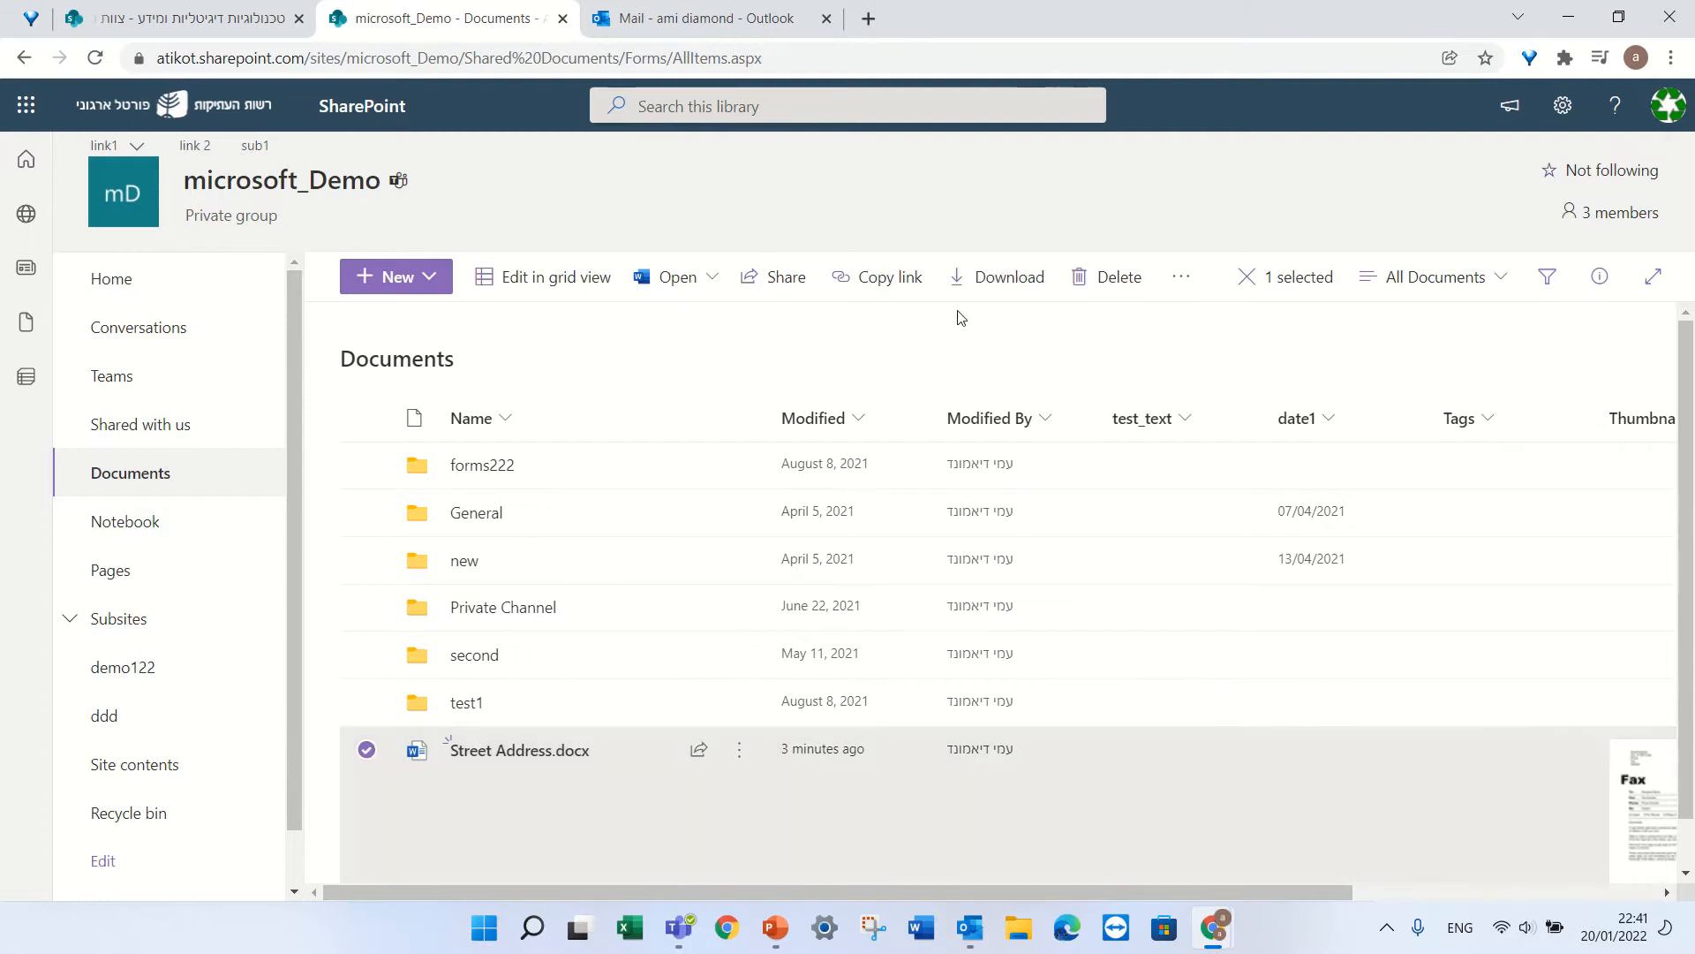
left_click(1181, 283)
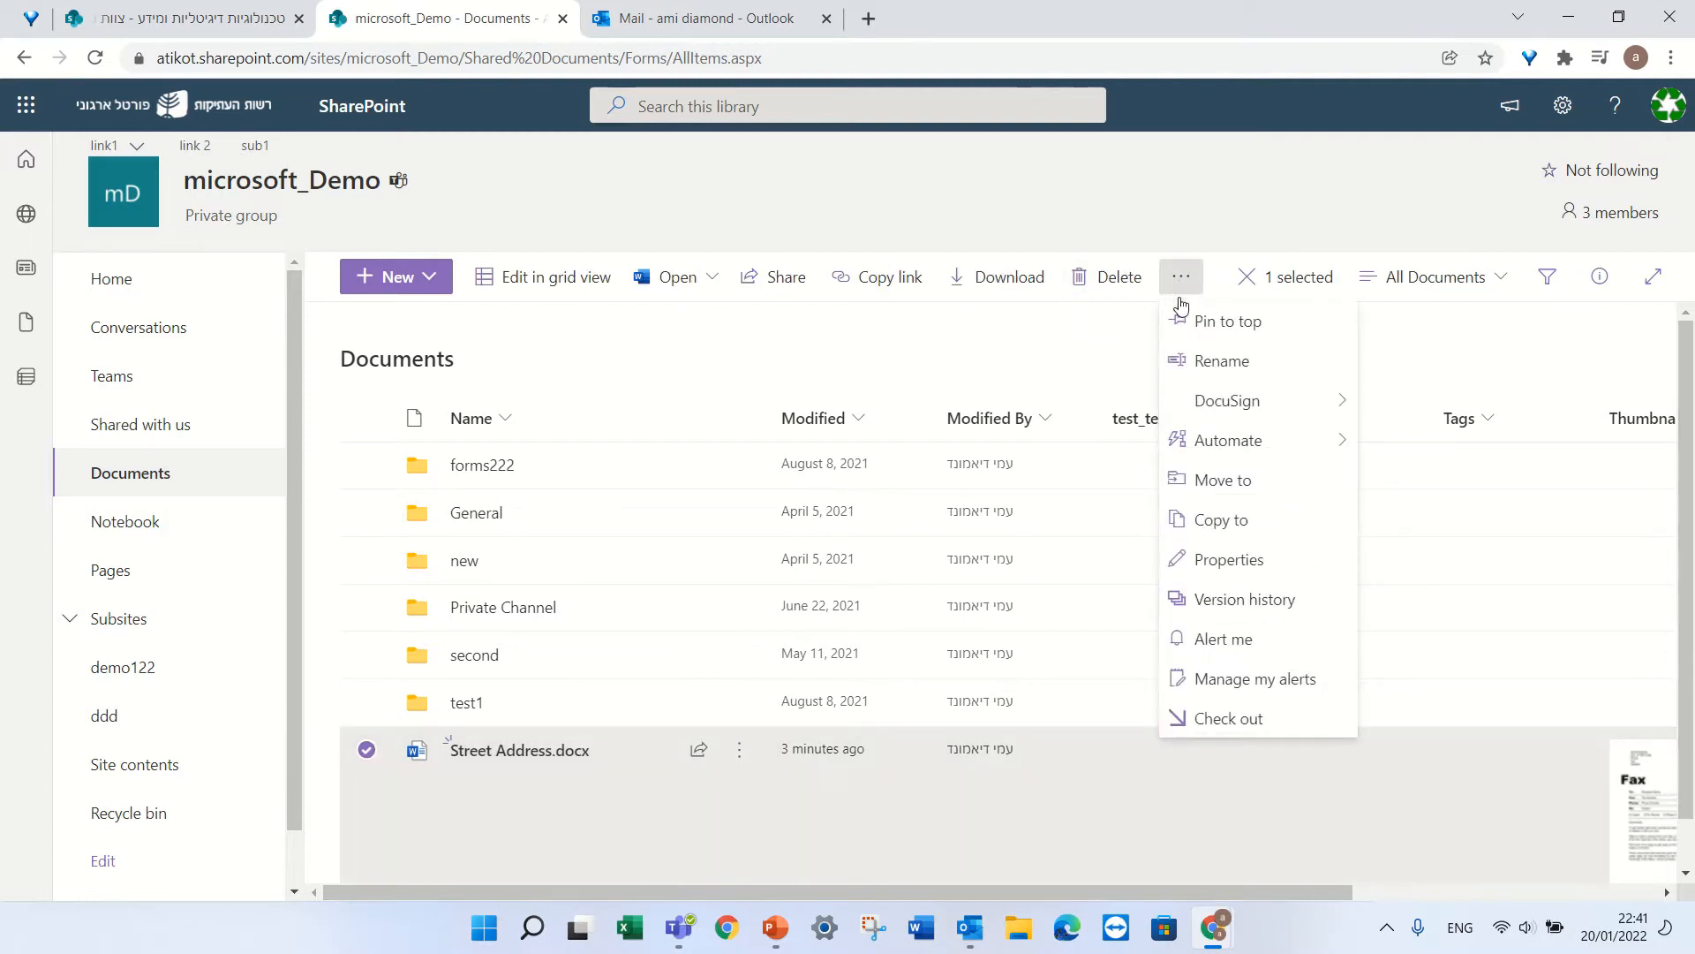
mouse_move(1258, 408)
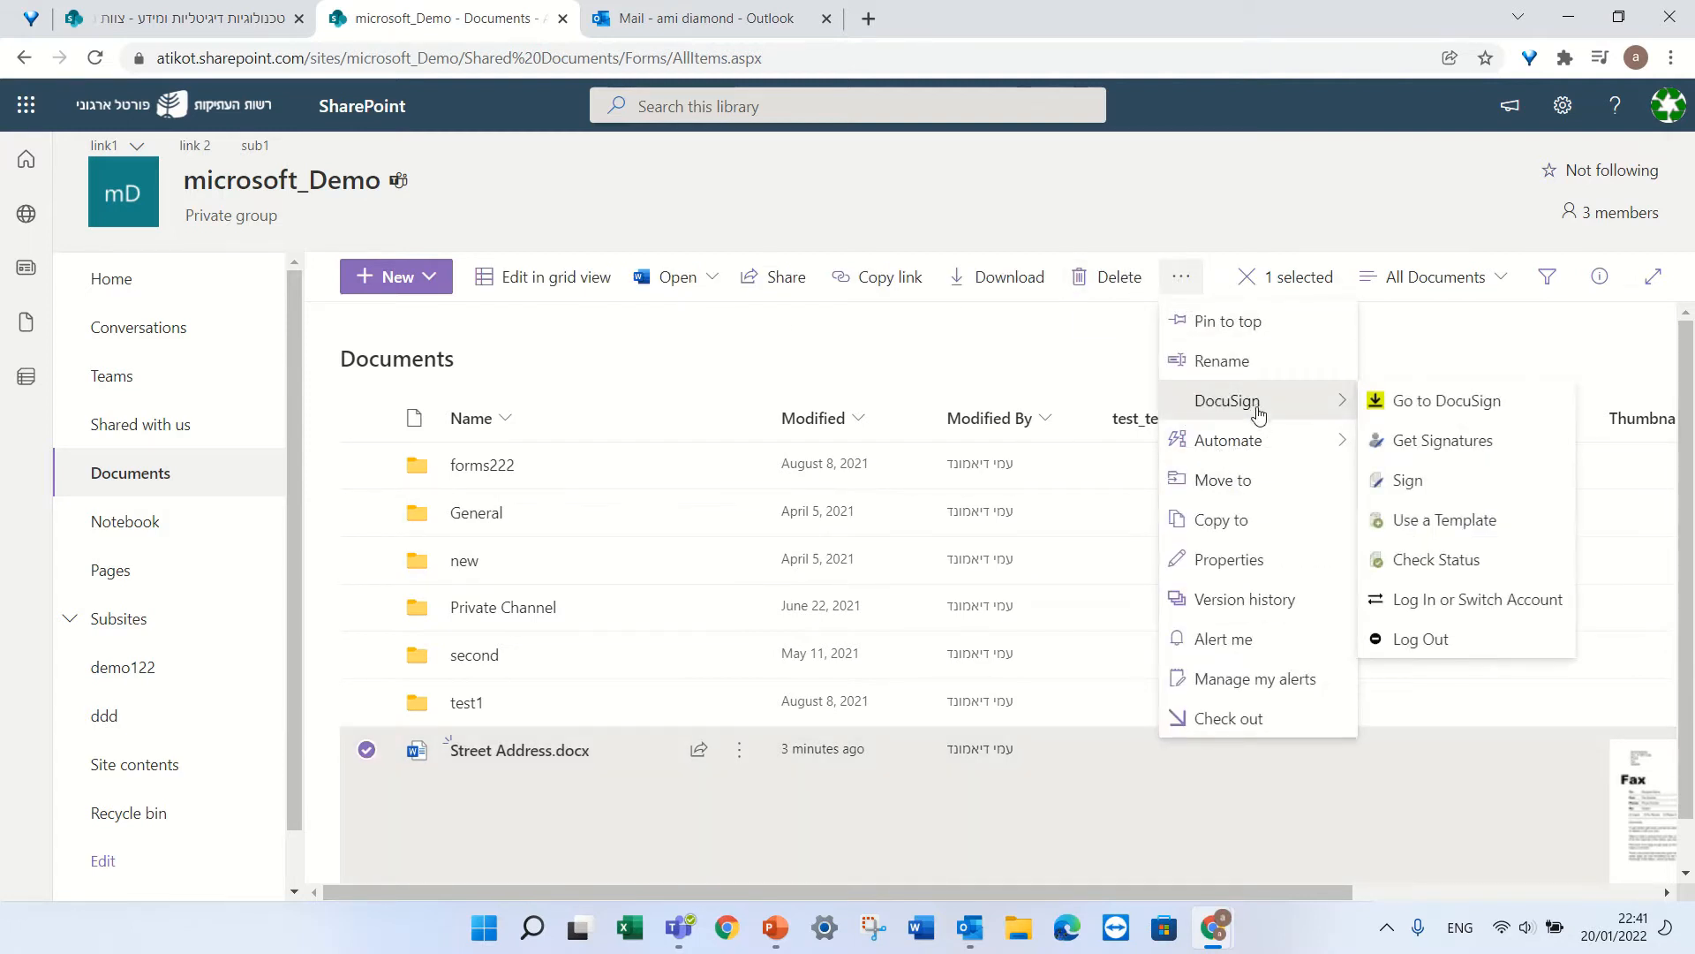
left_click(1473, 441)
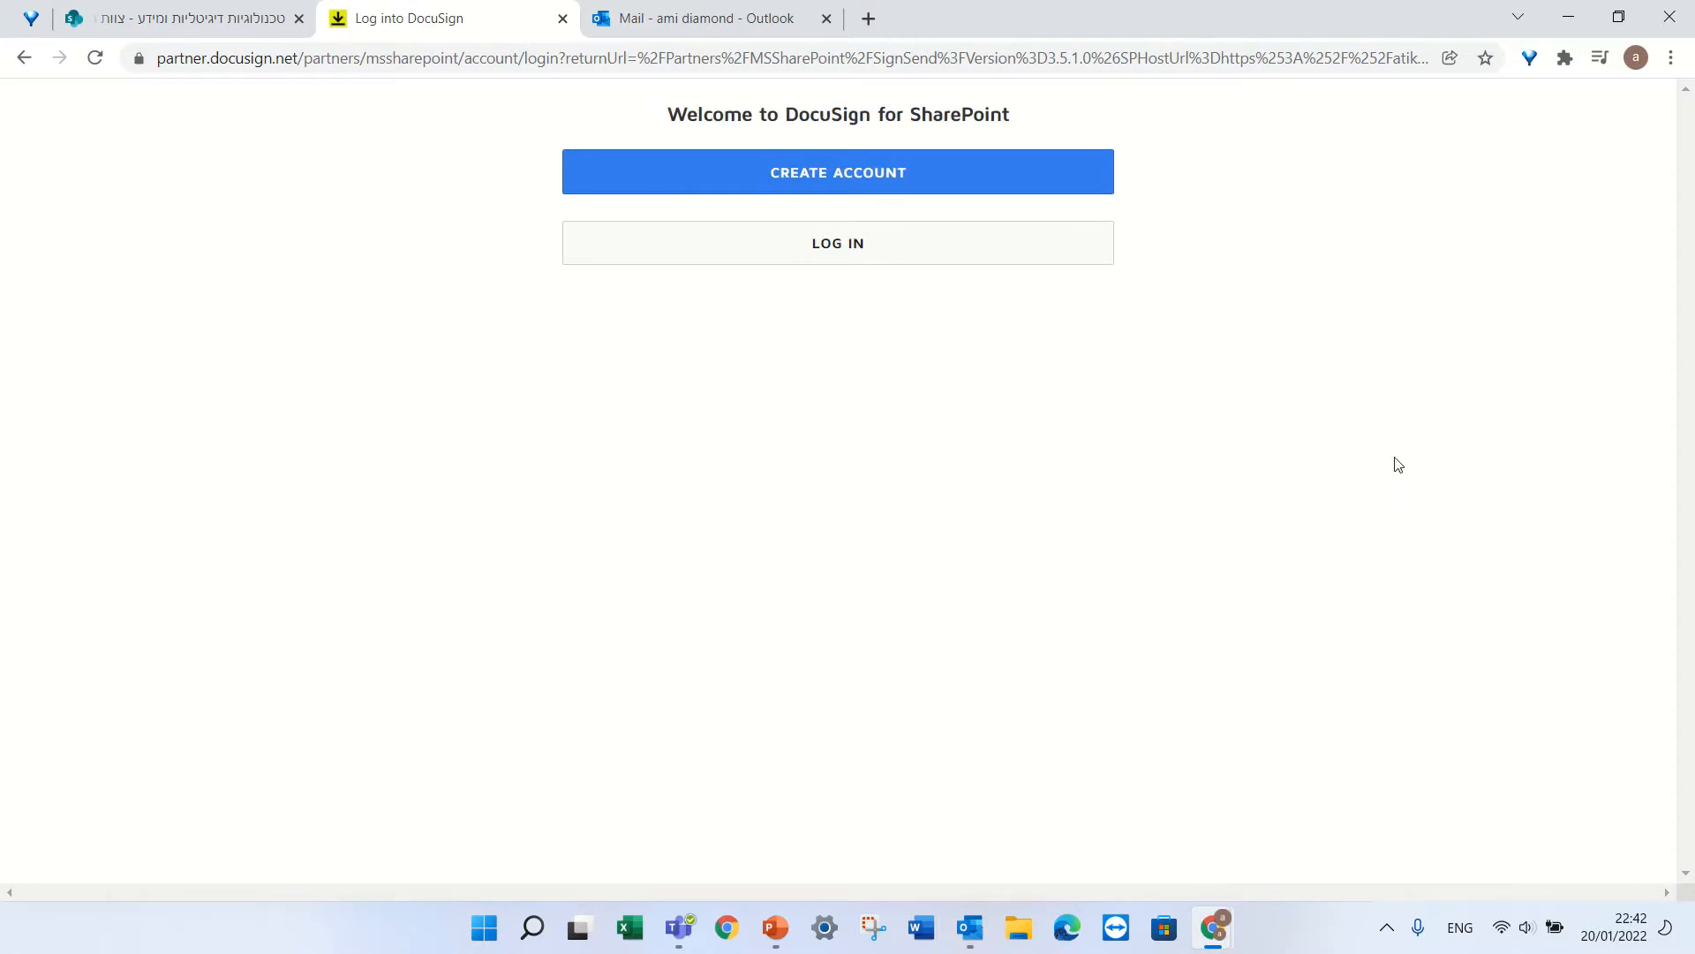
Log in to the DocuSign account from the DocuSign for SharePoint welcome page.
left_click(904, 258)
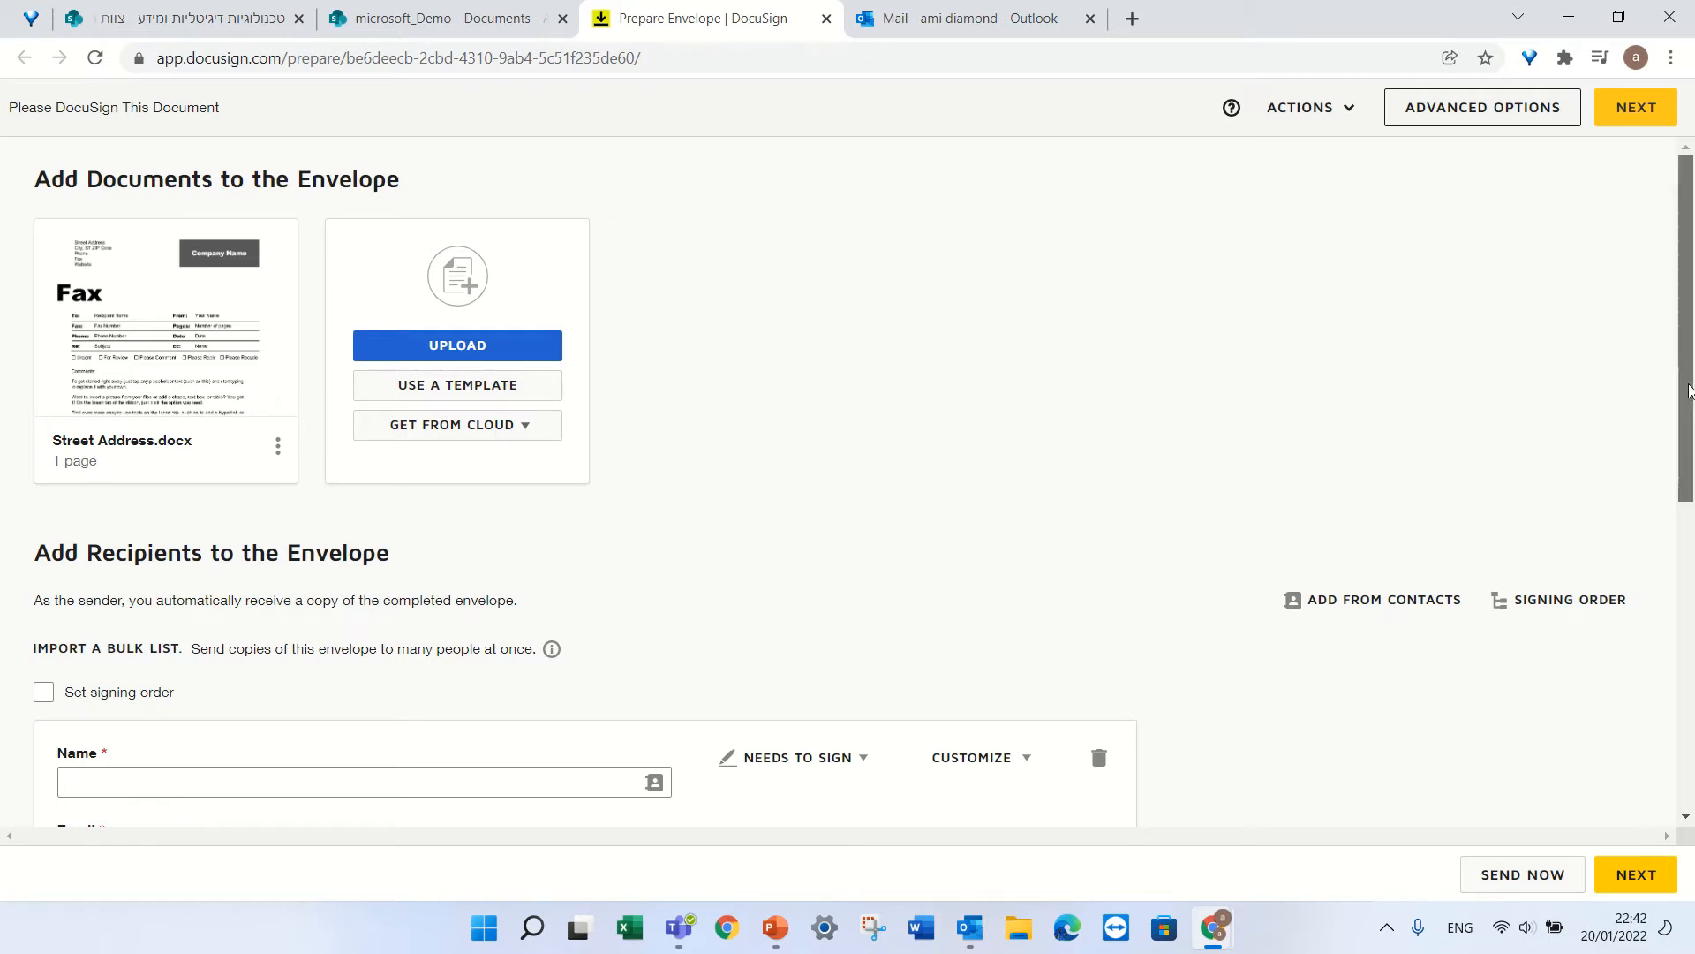
Enter the signer's full name and e-mail address as the first recipient.
left_click_drag(1686, 394, 1686, 511)
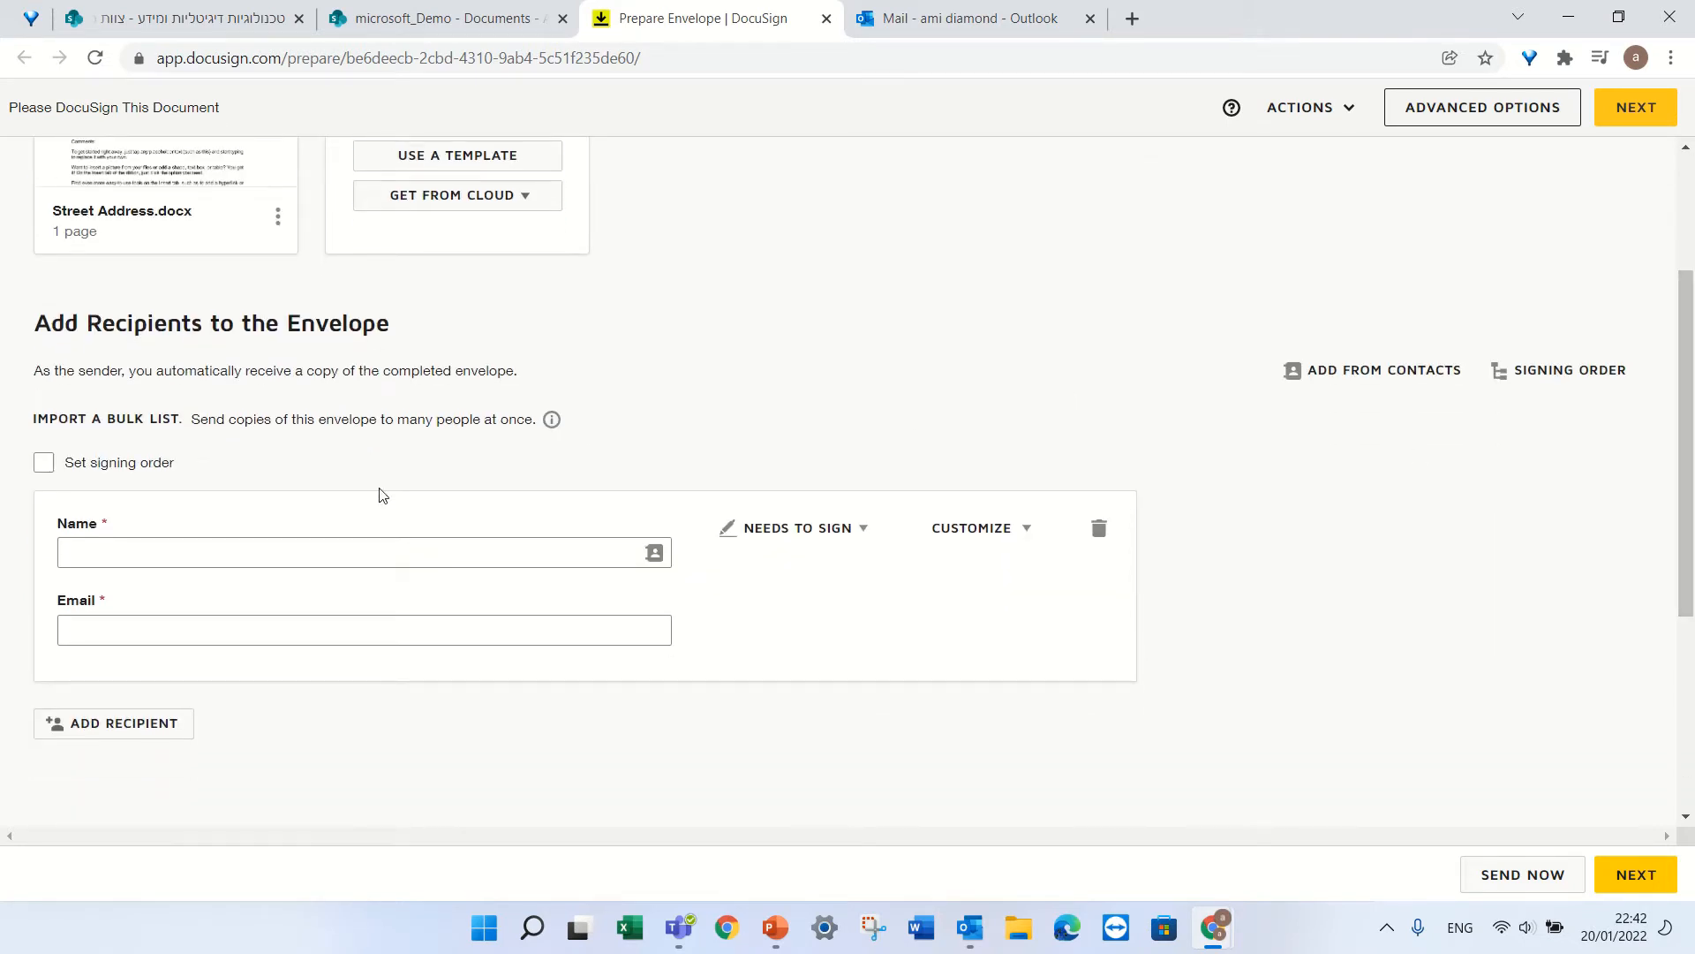
left_click(143, 553)
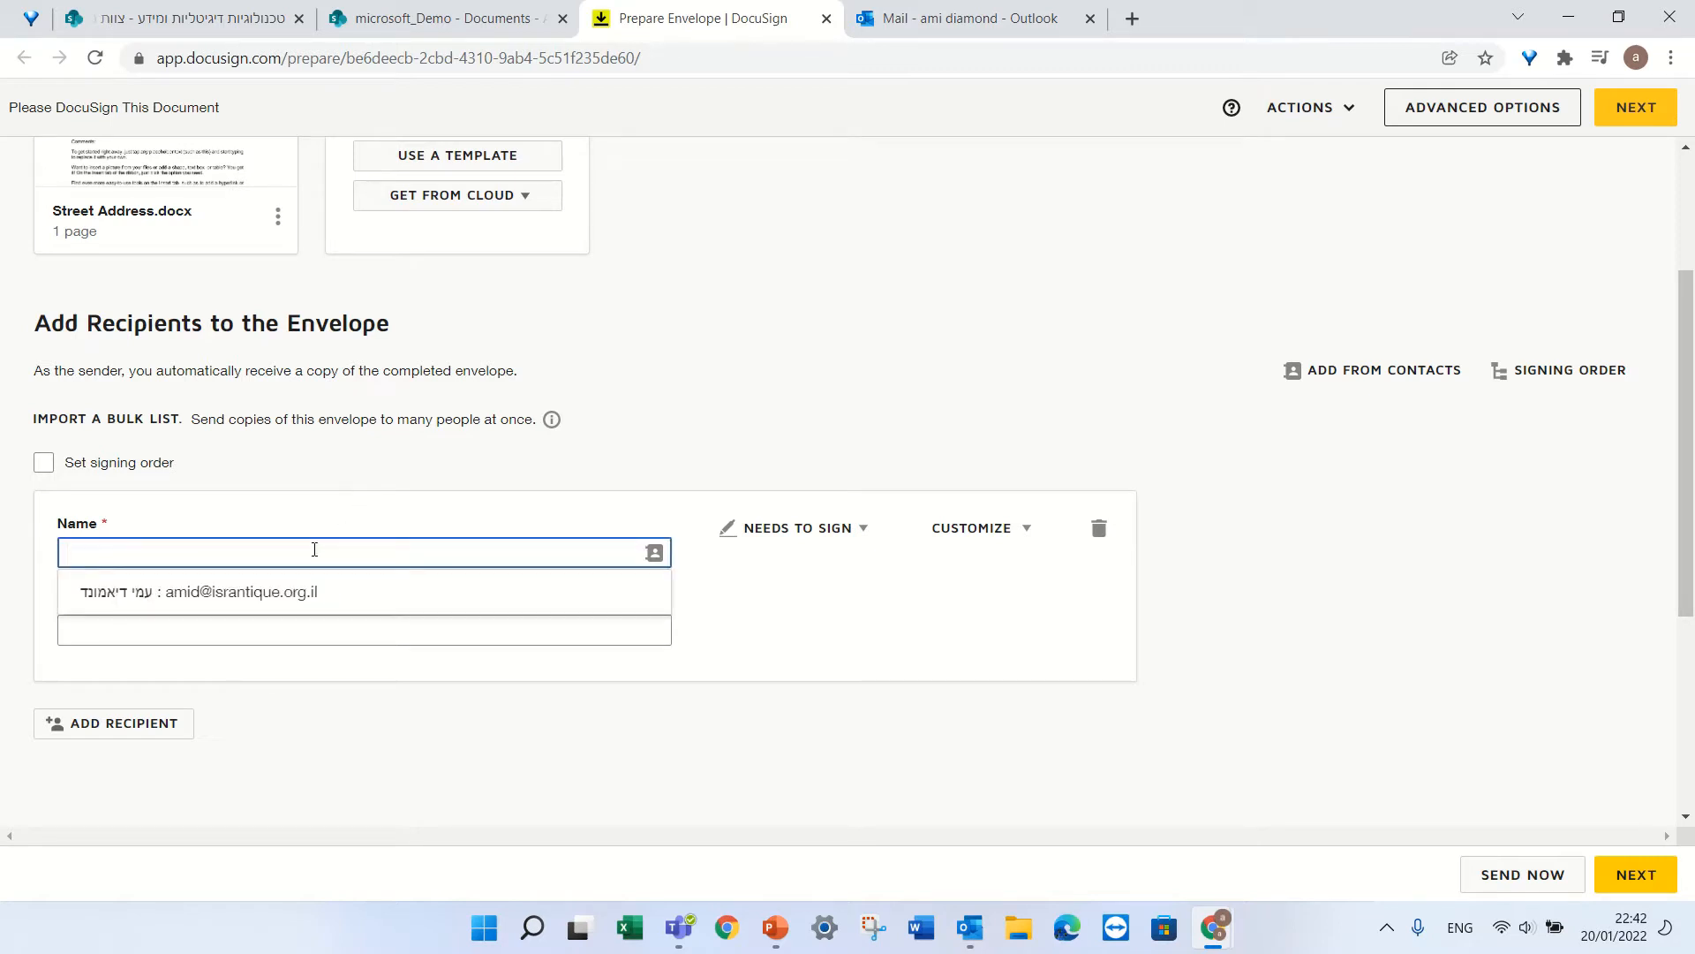
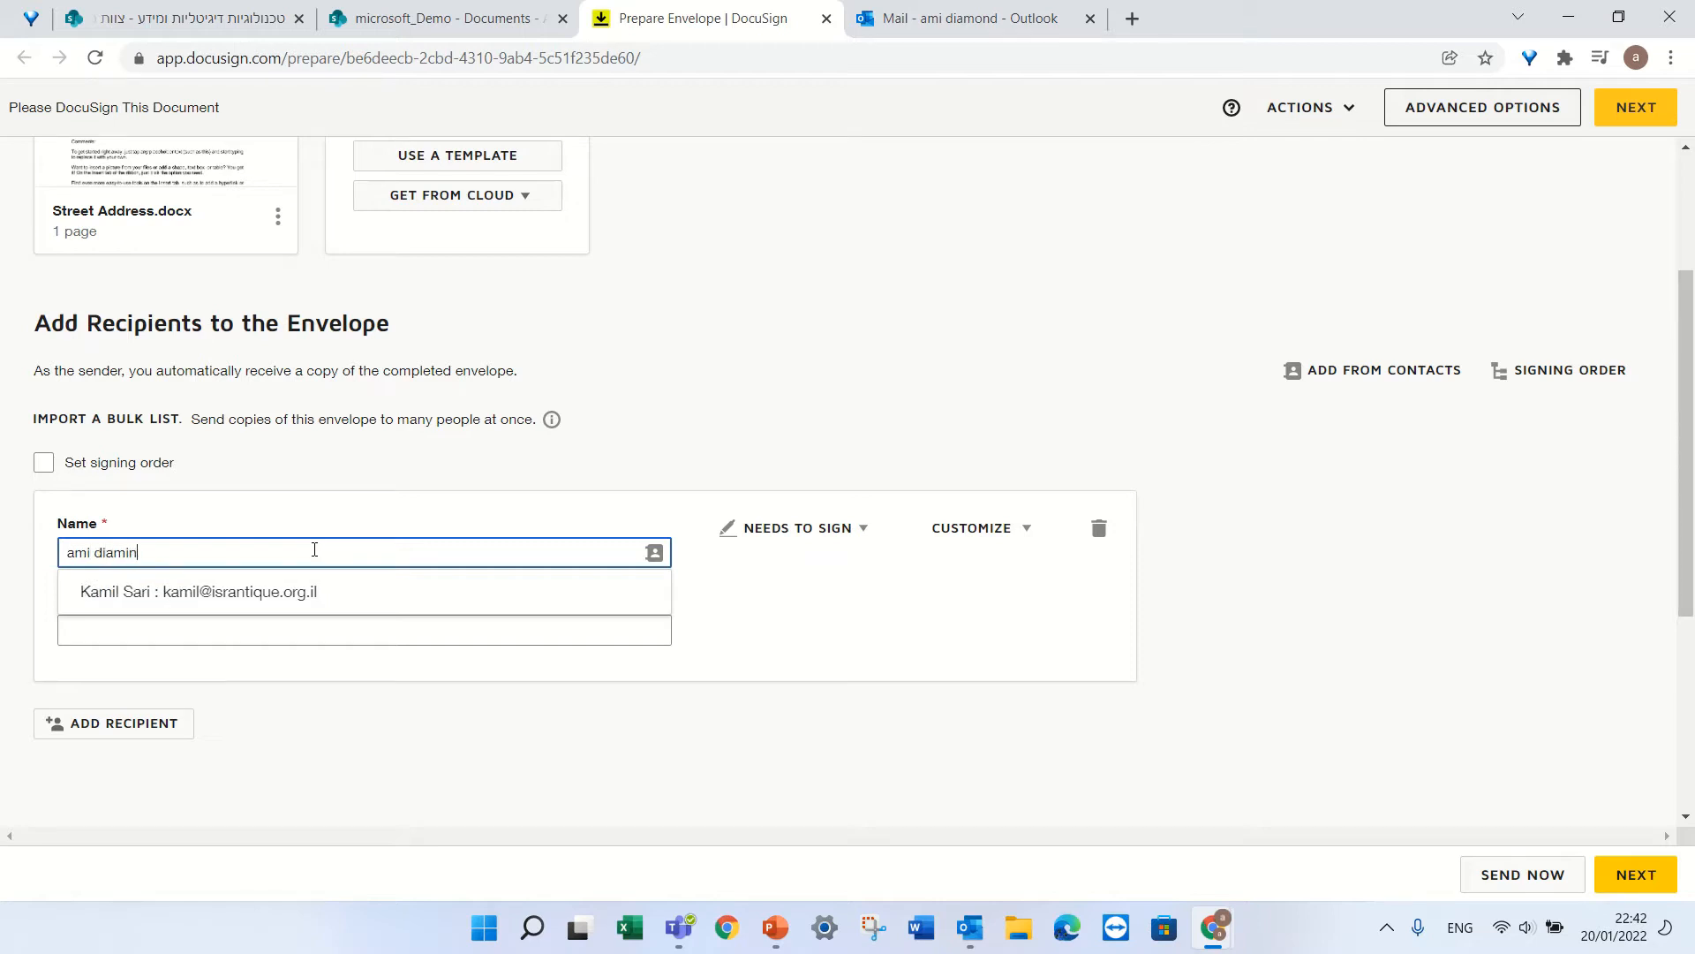
left_click(228, 632)
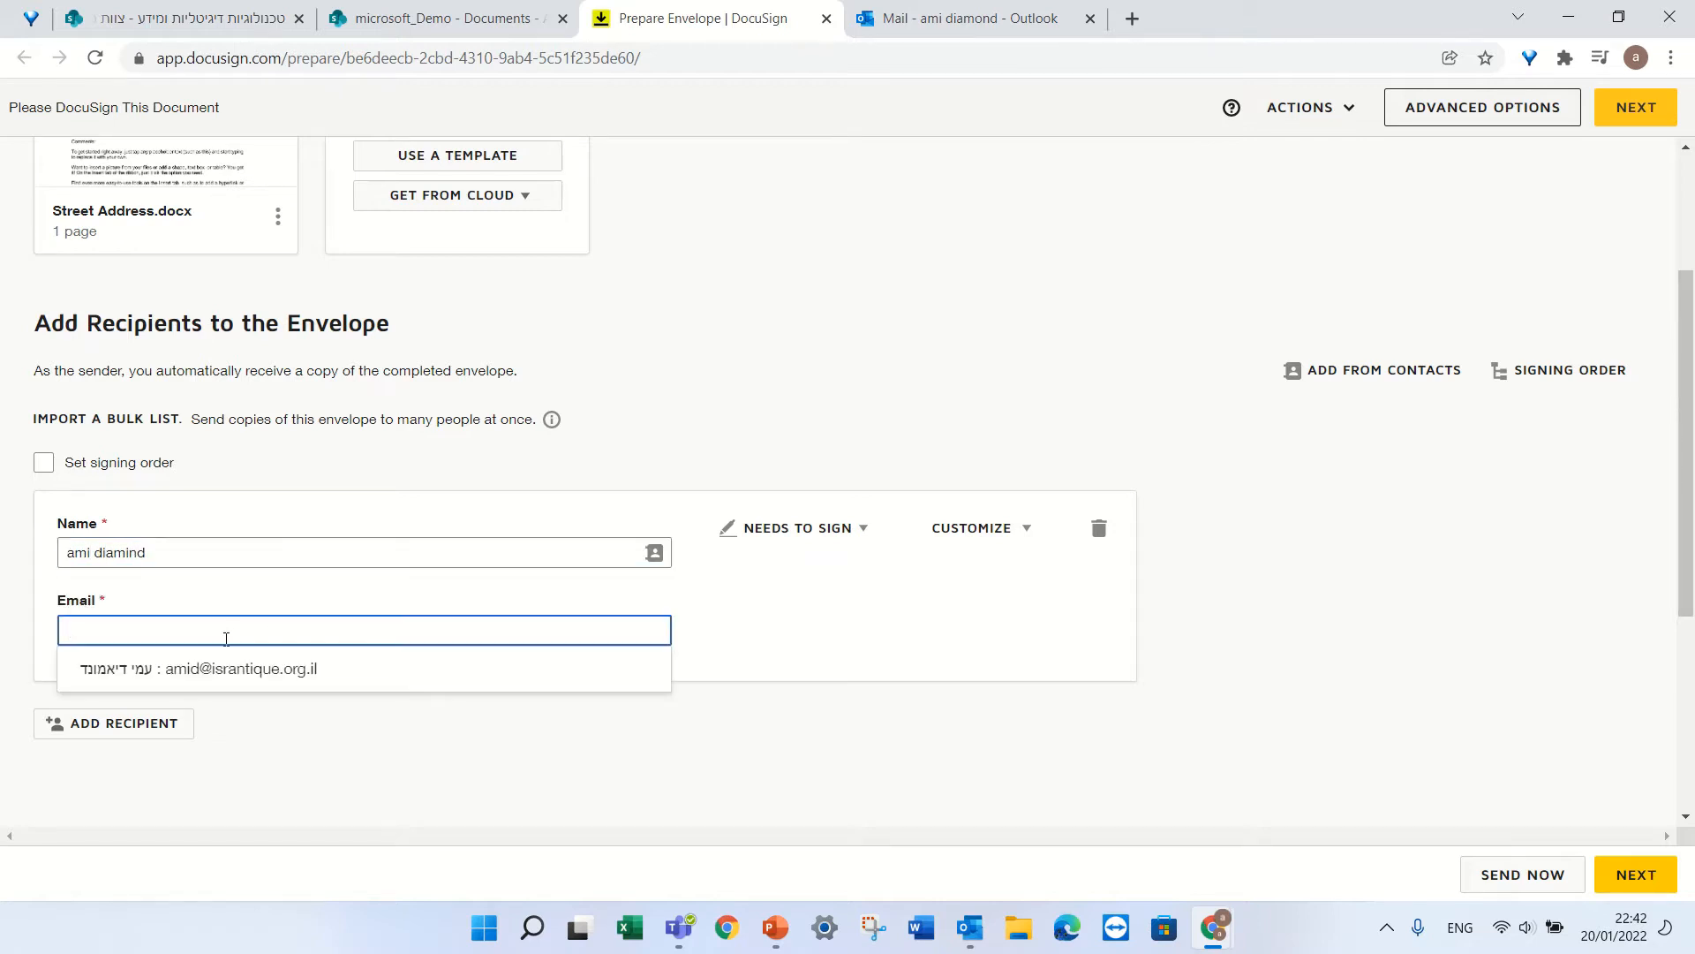
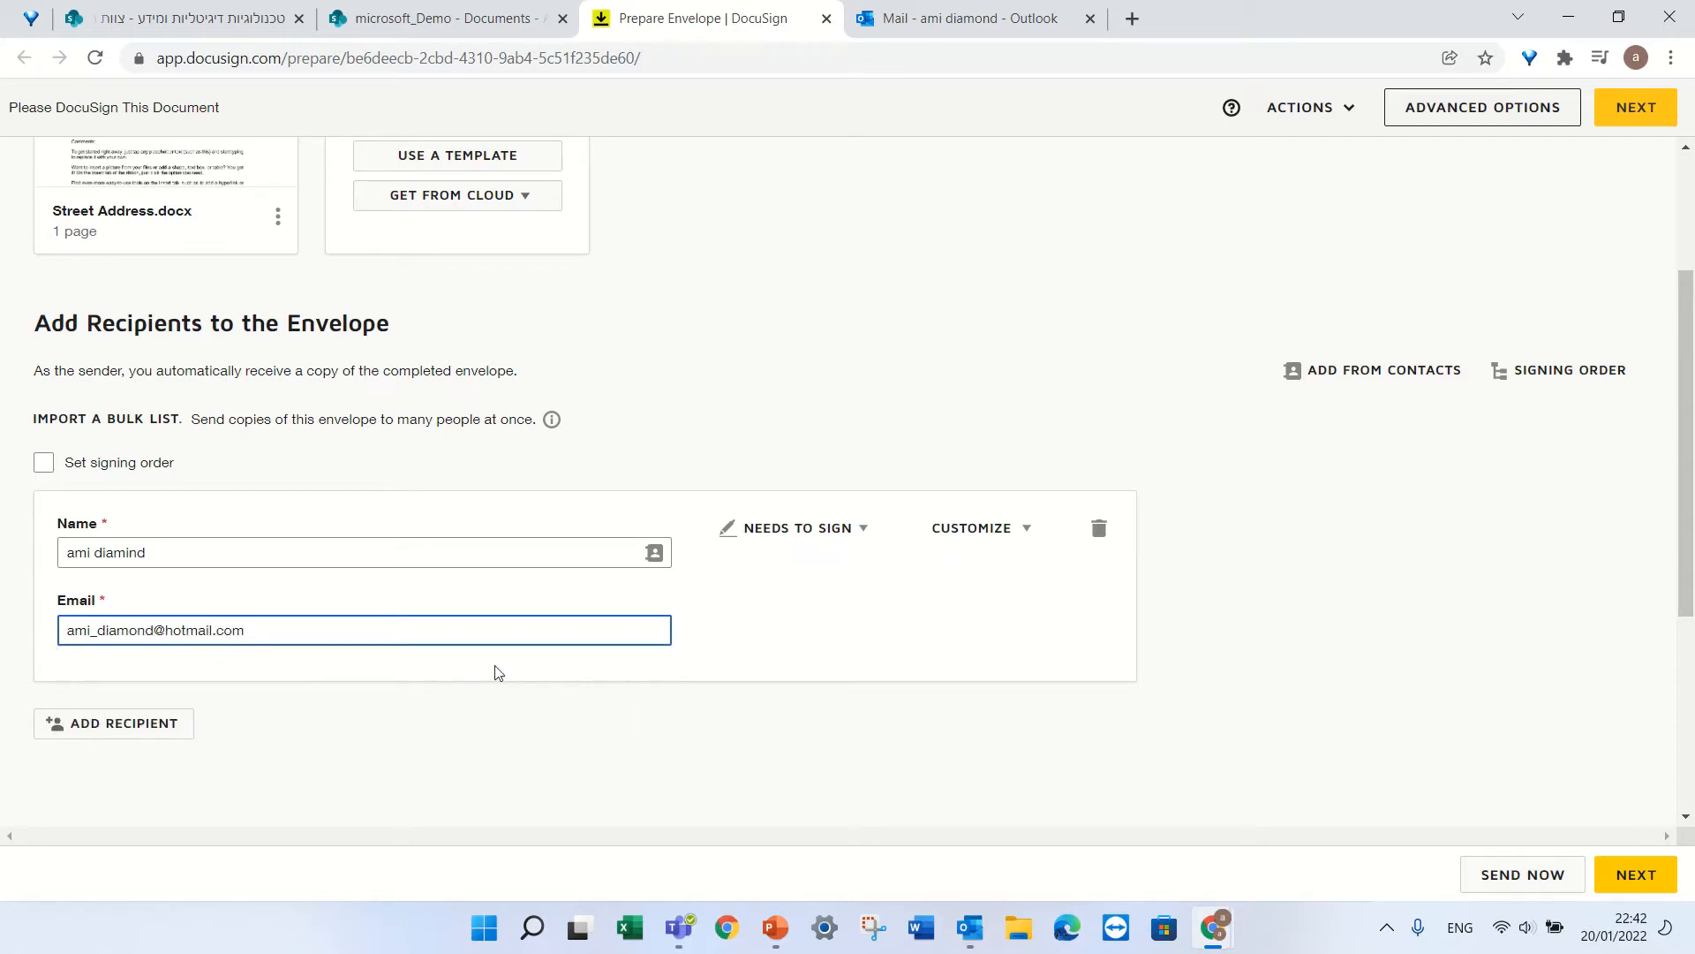
left_click(879, 625)
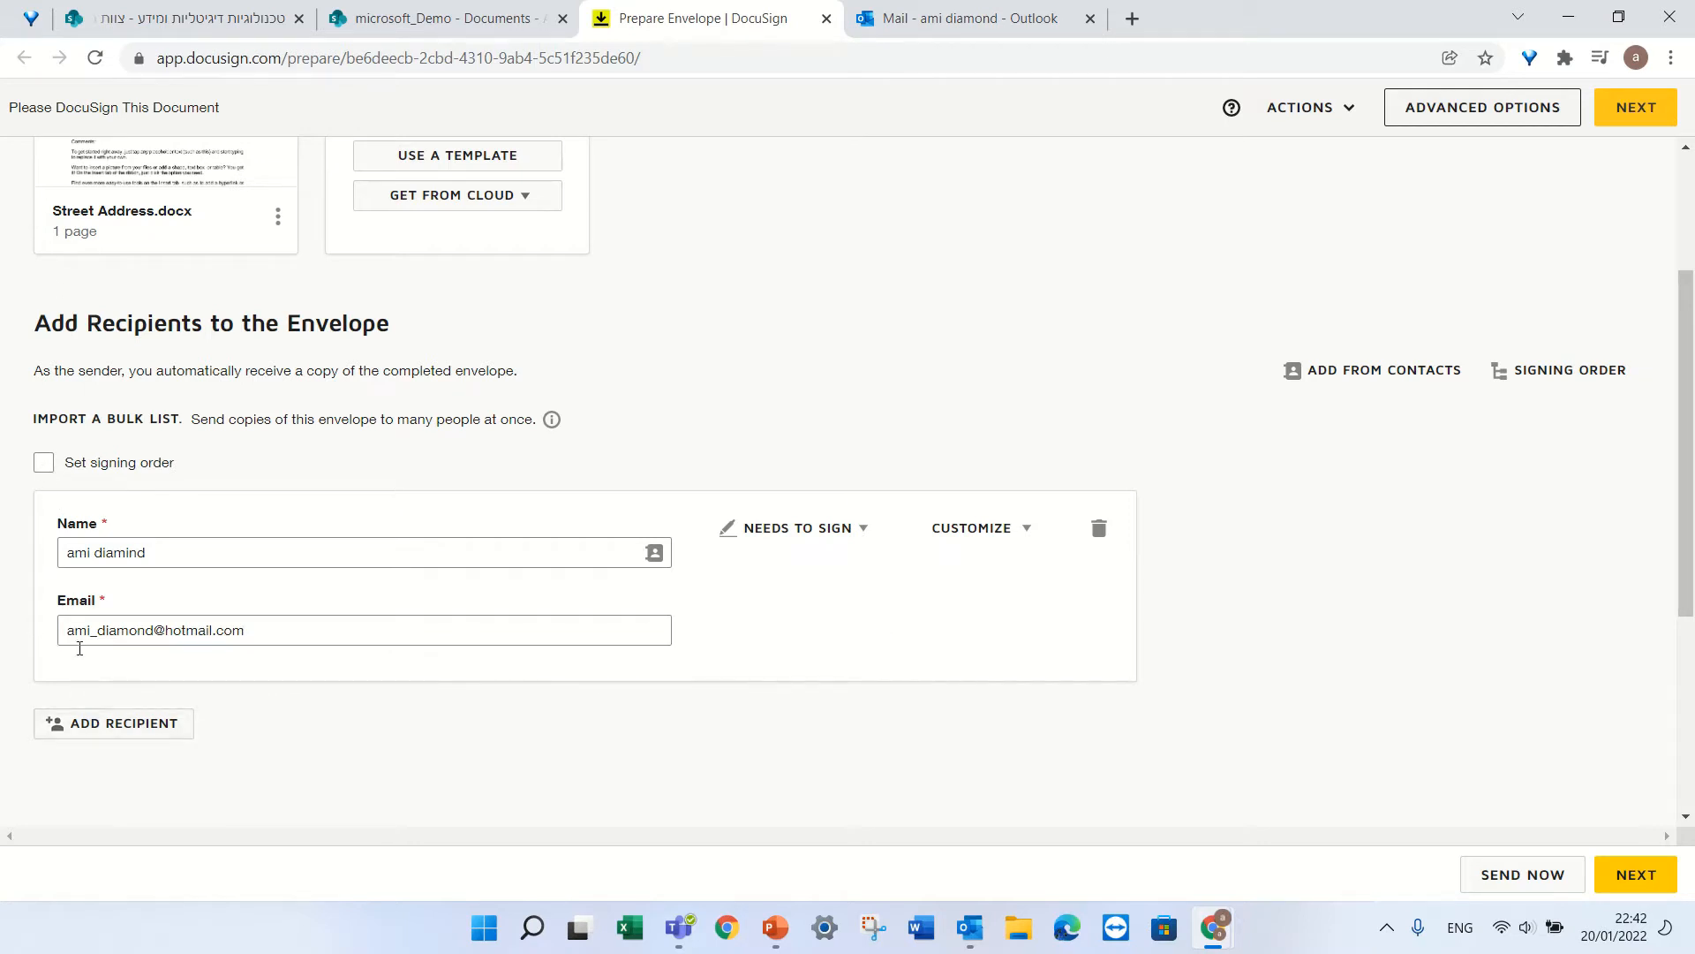
Turn on signing order, add and remove a second recipient, and continue to Add Fields.
left_click(44, 462)
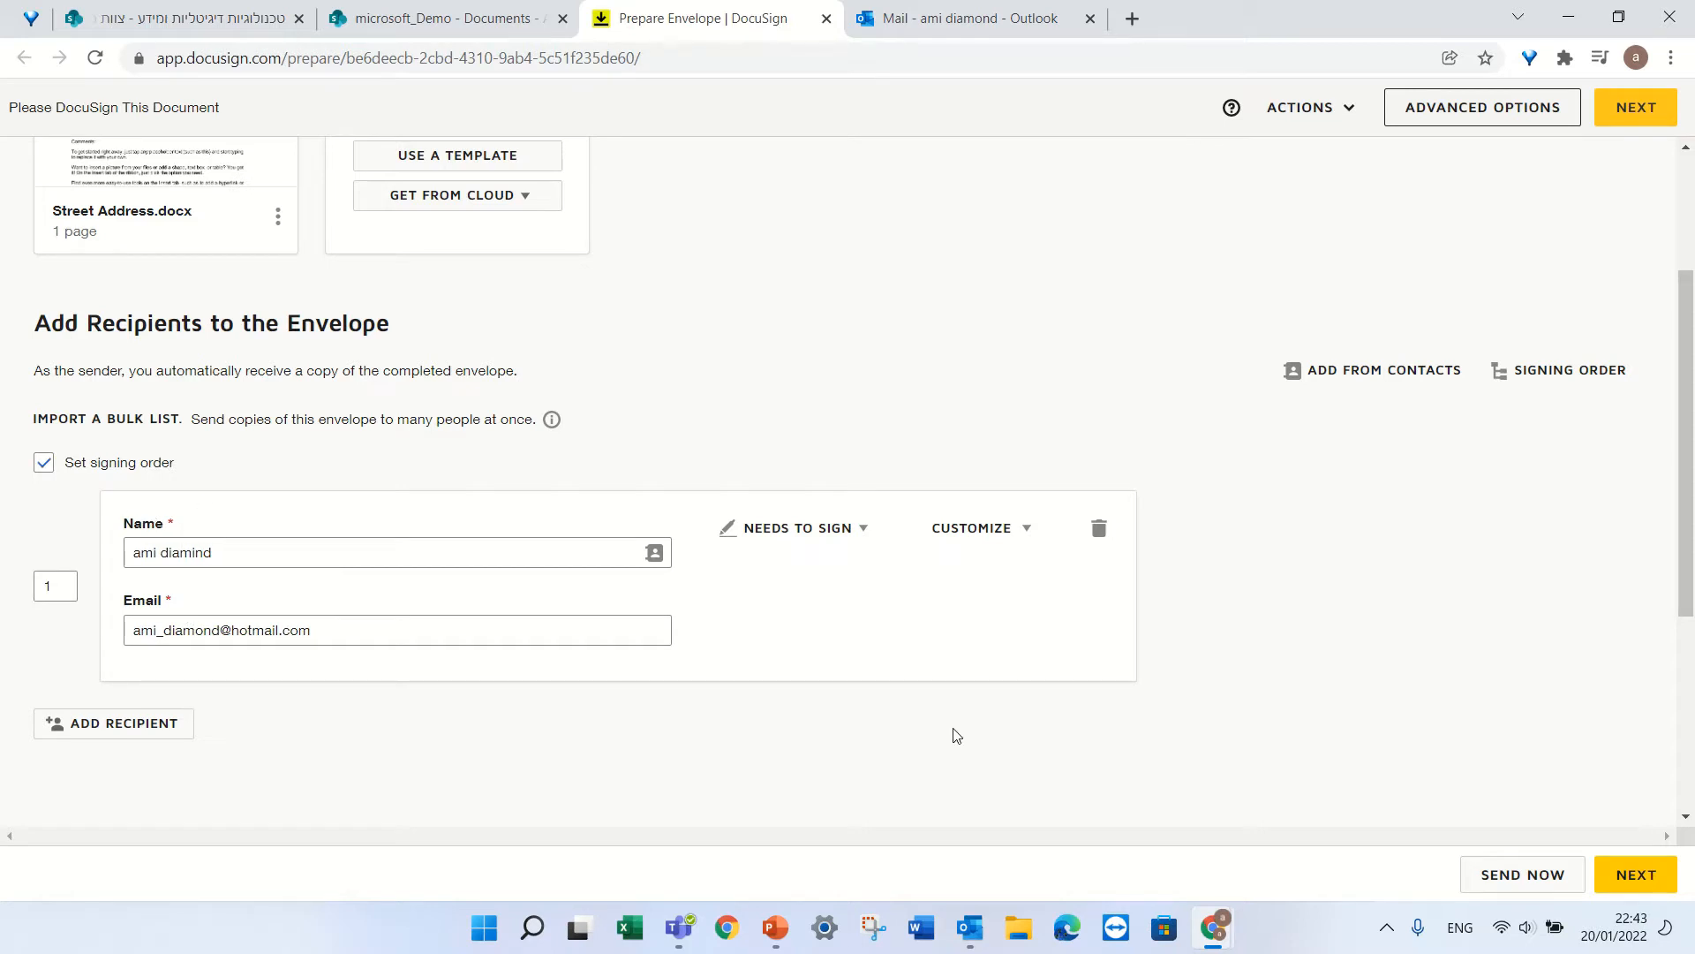
left_click(158, 730)
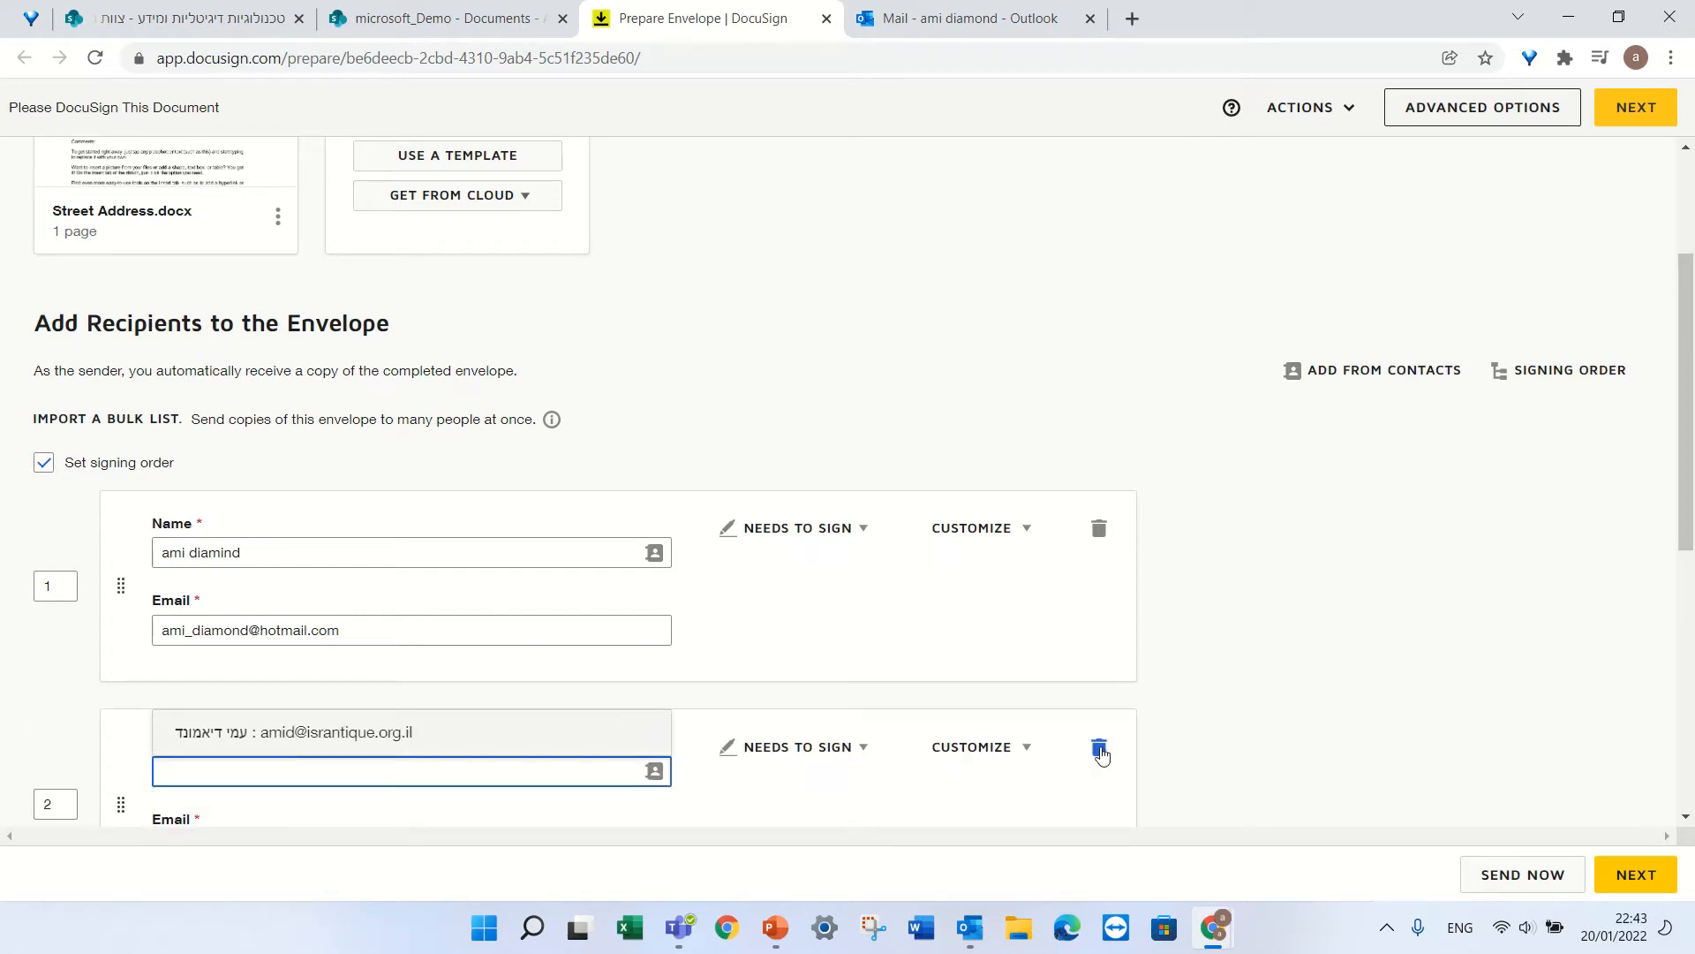
left_click(1099, 750)
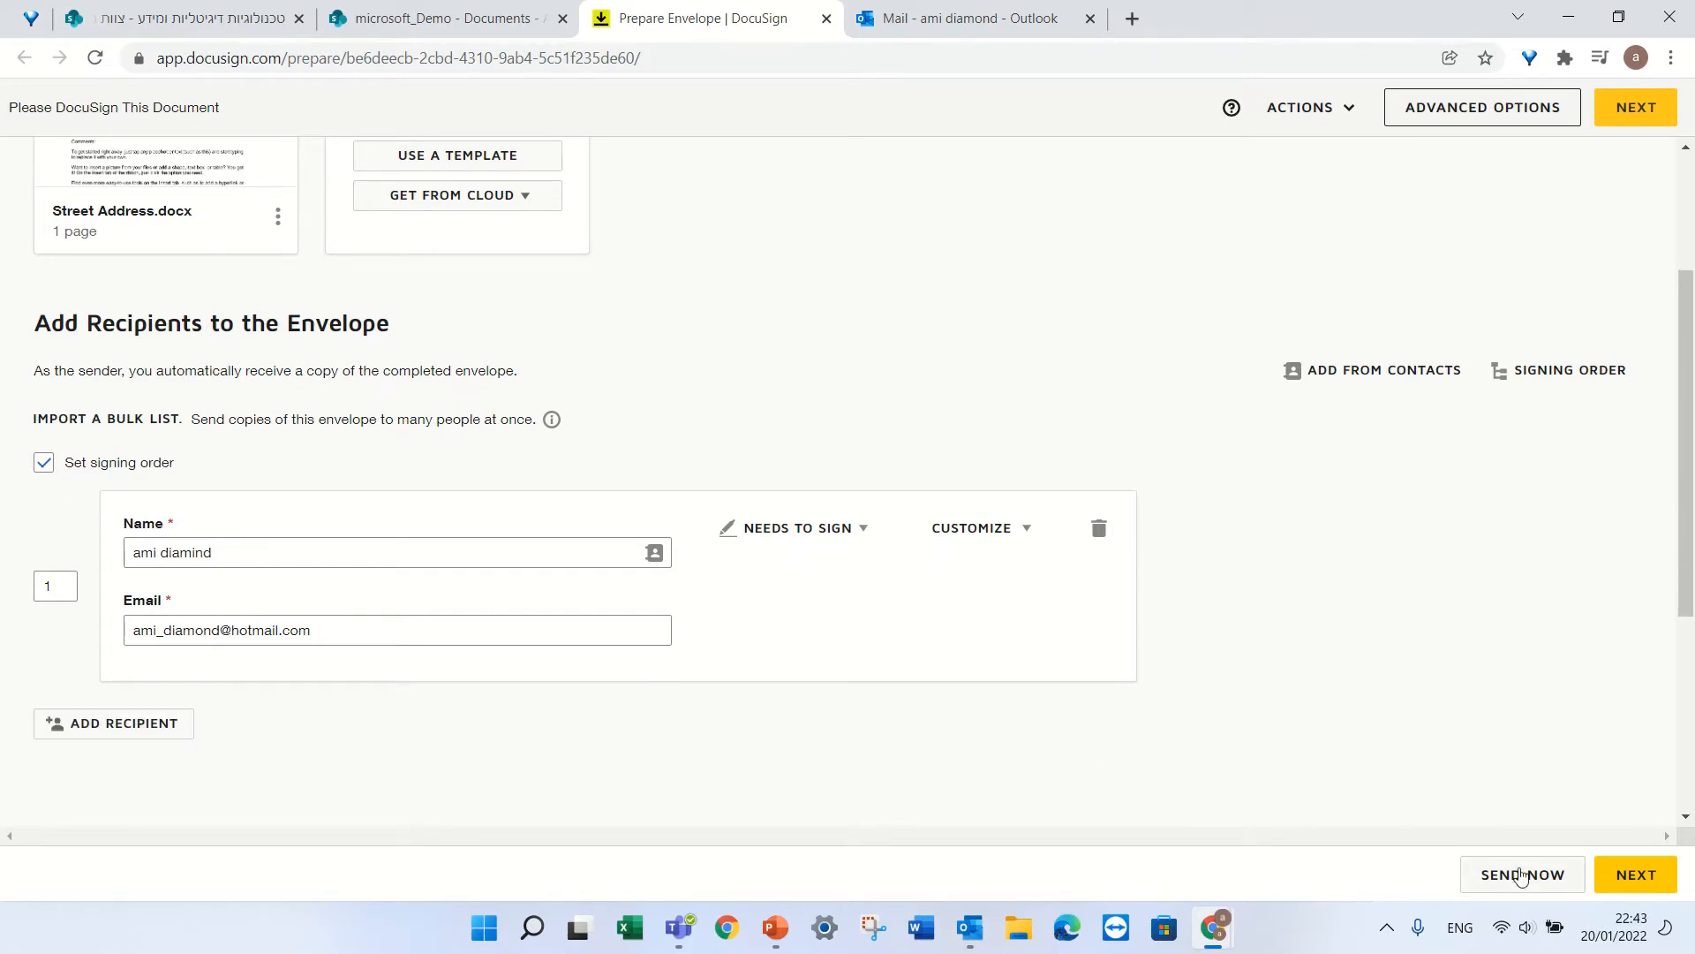
left_click(1649, 868)
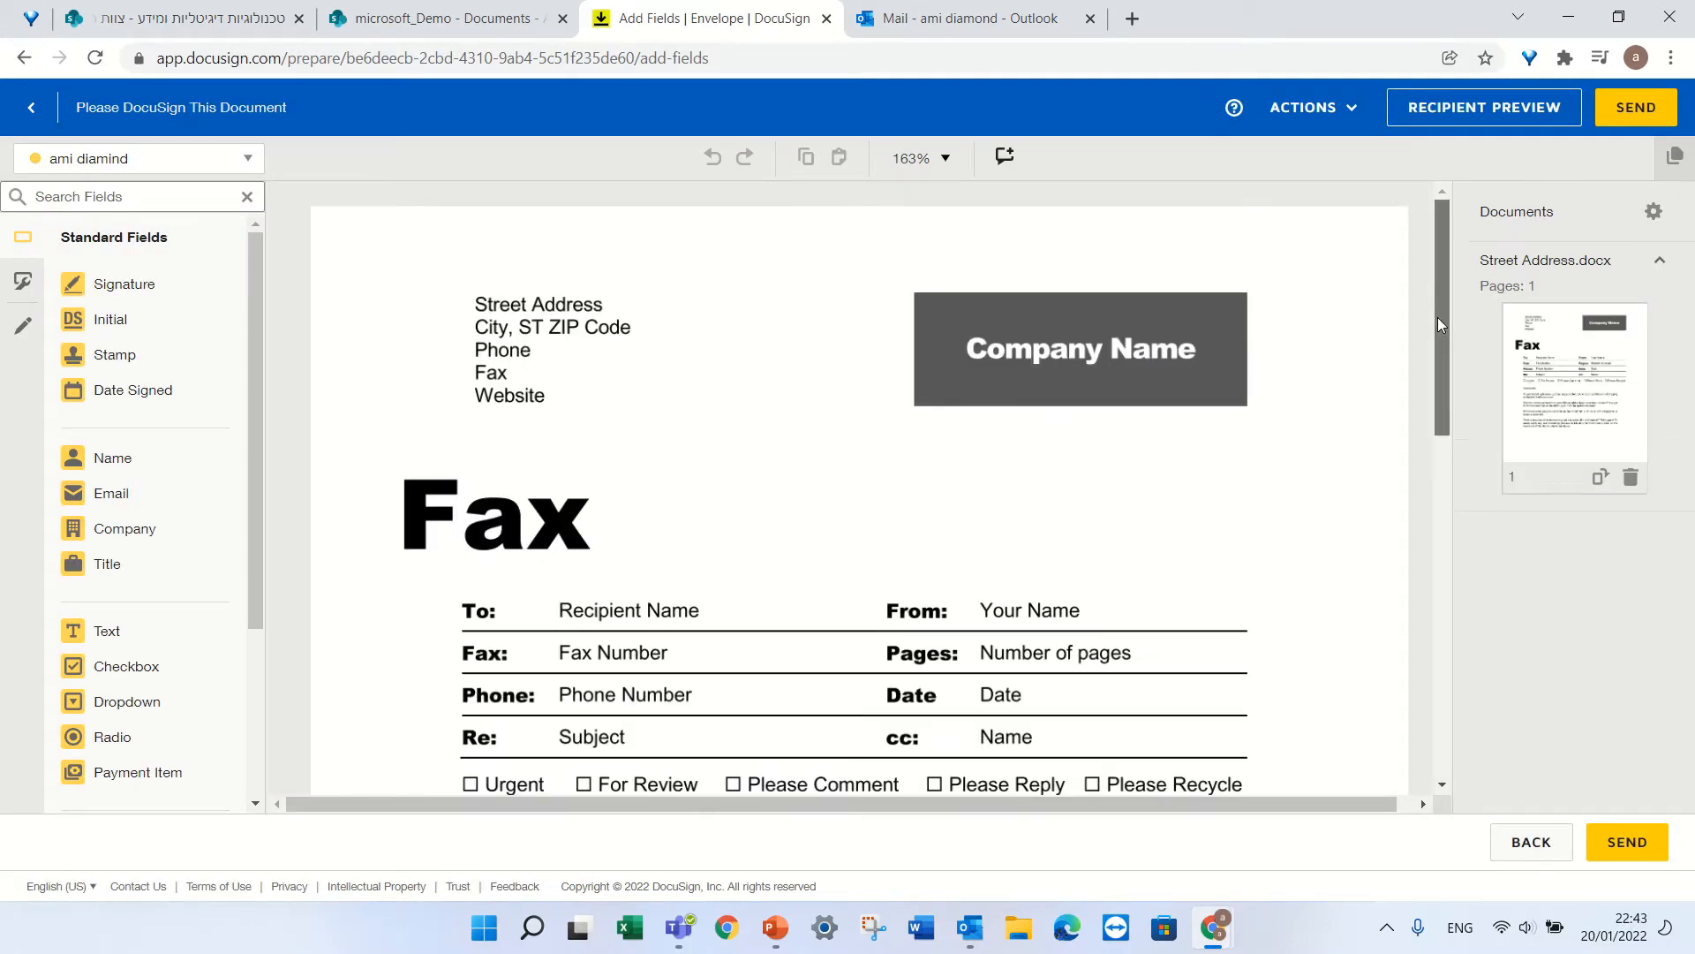
left_click_drag(1438, 316, 1427, 473)
left_click(248, 158)
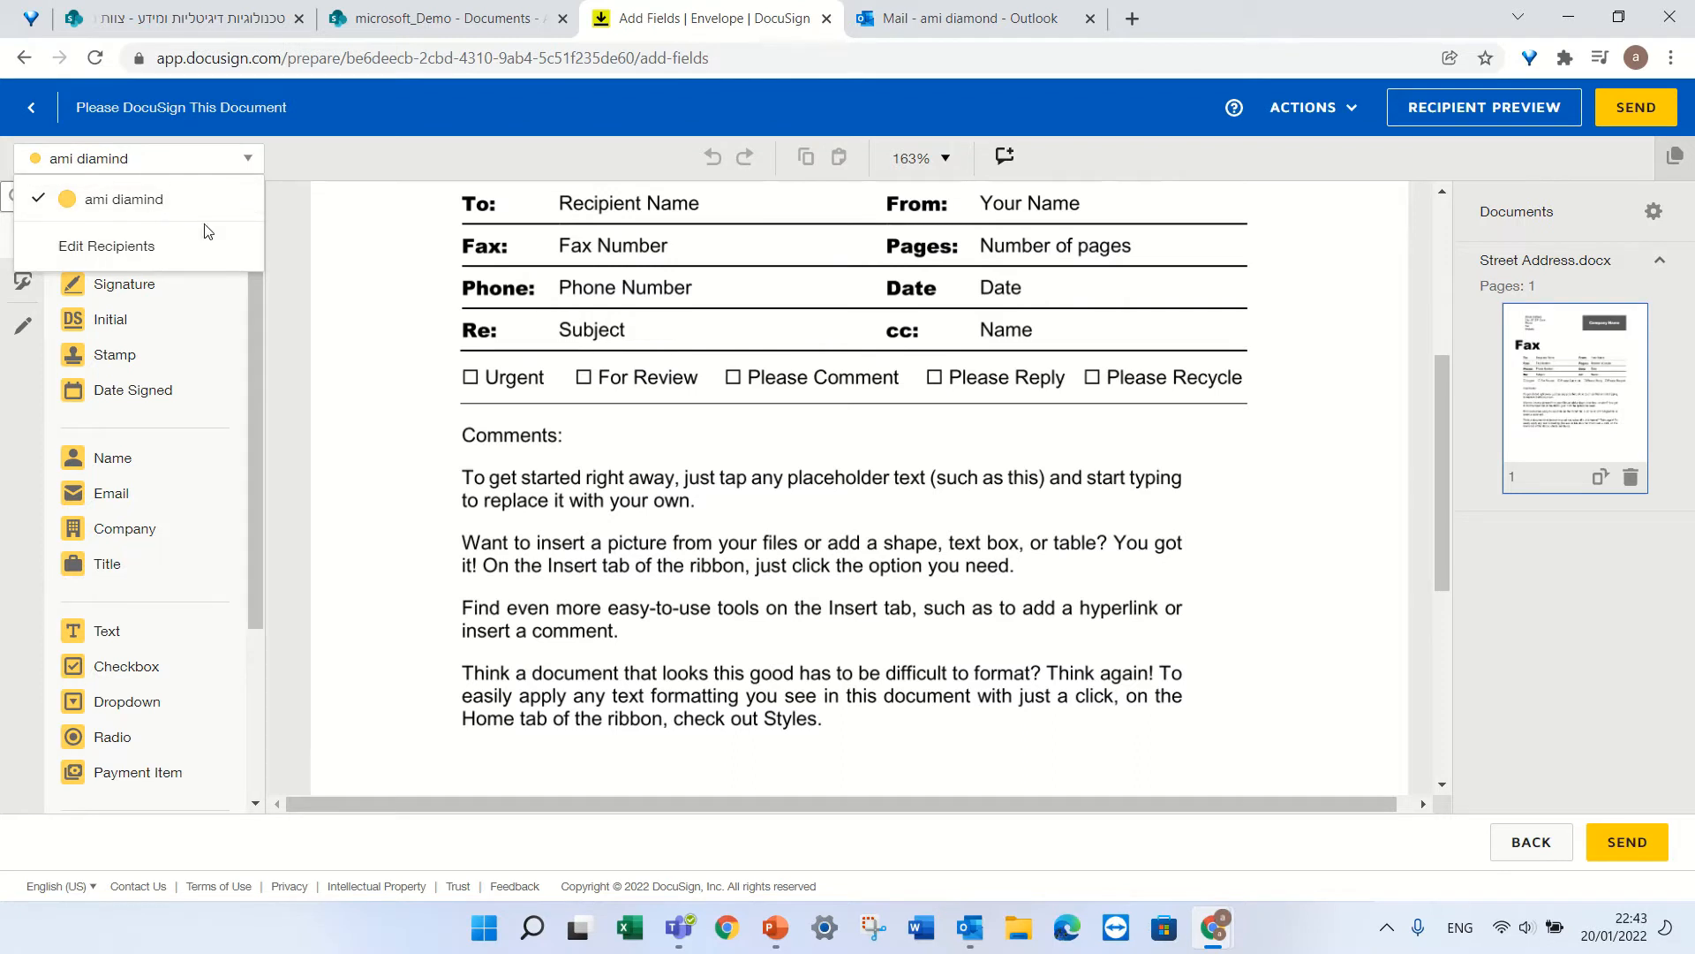
left_click(372, 287)
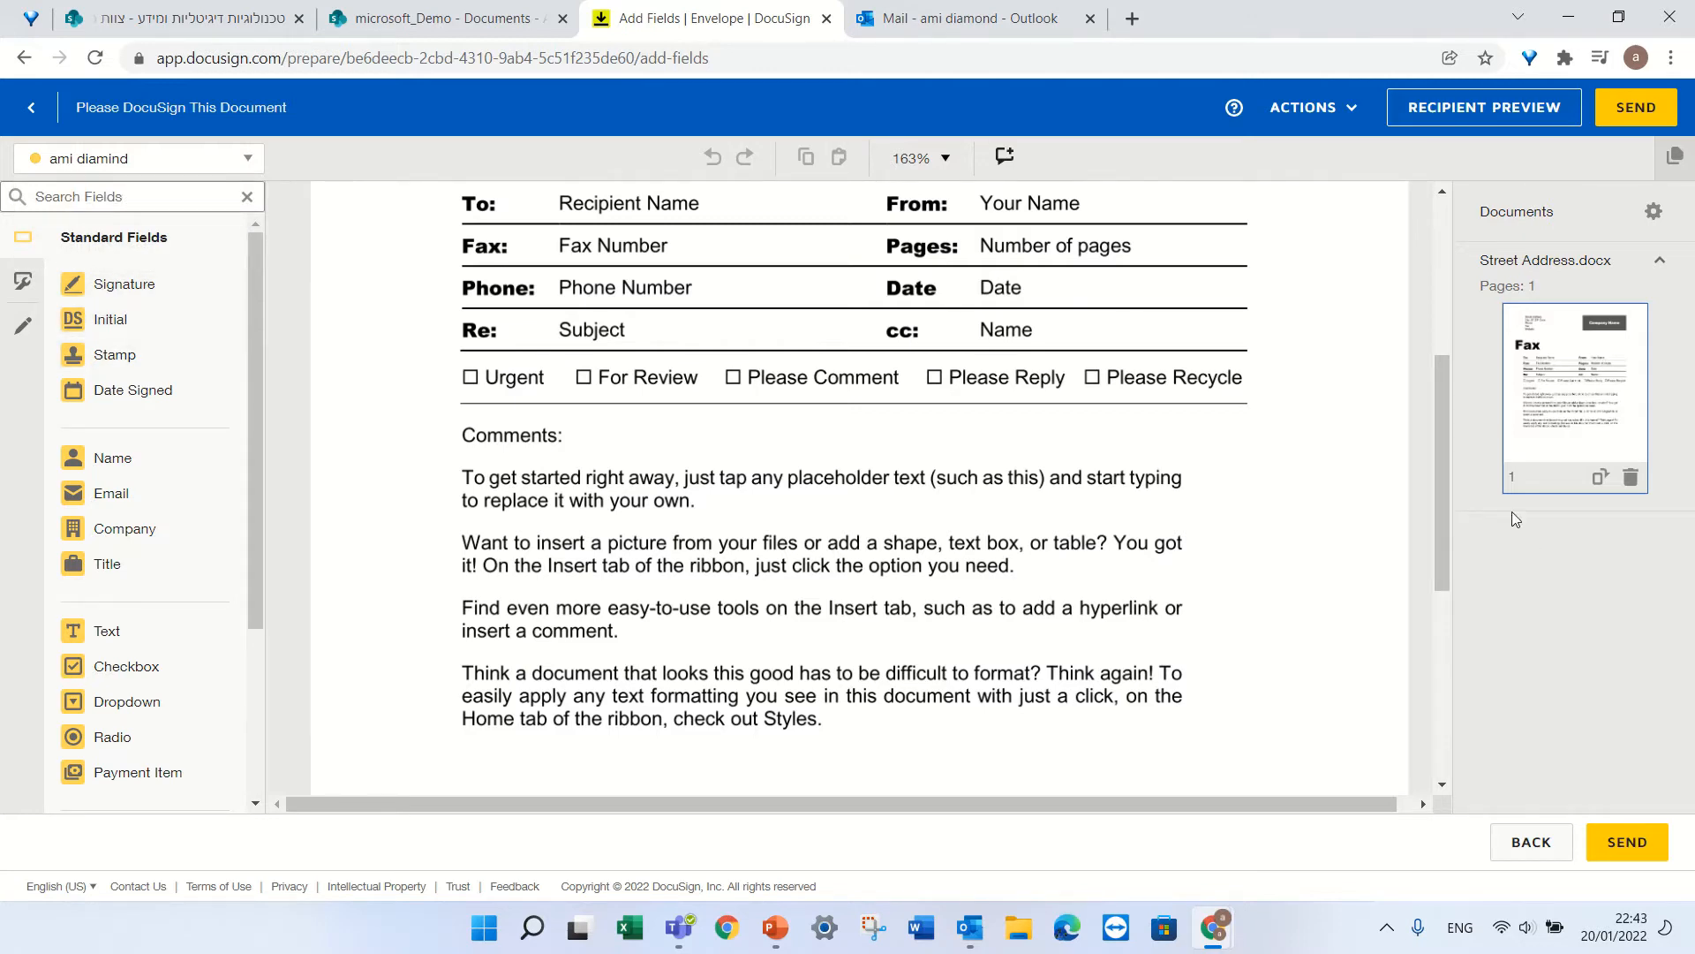
left_click_drag(1441, 436, 1432, 523)
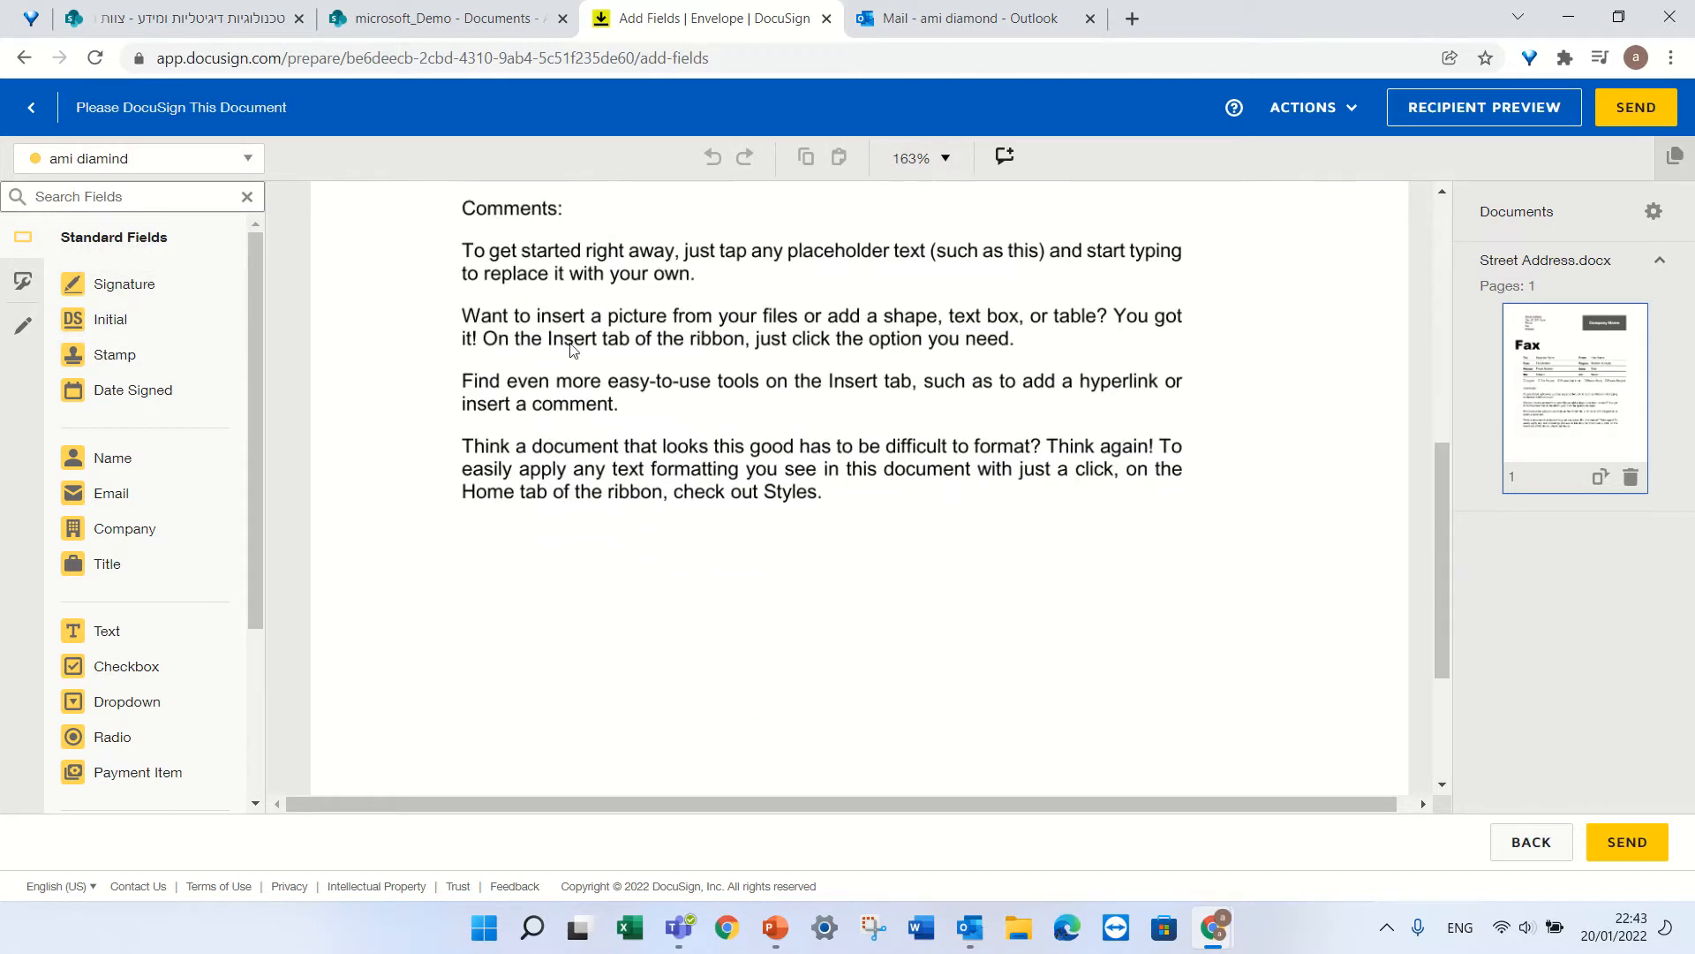
Place a signature field lower right and an initials field lower left, below Comments.
left_click(84, 284)
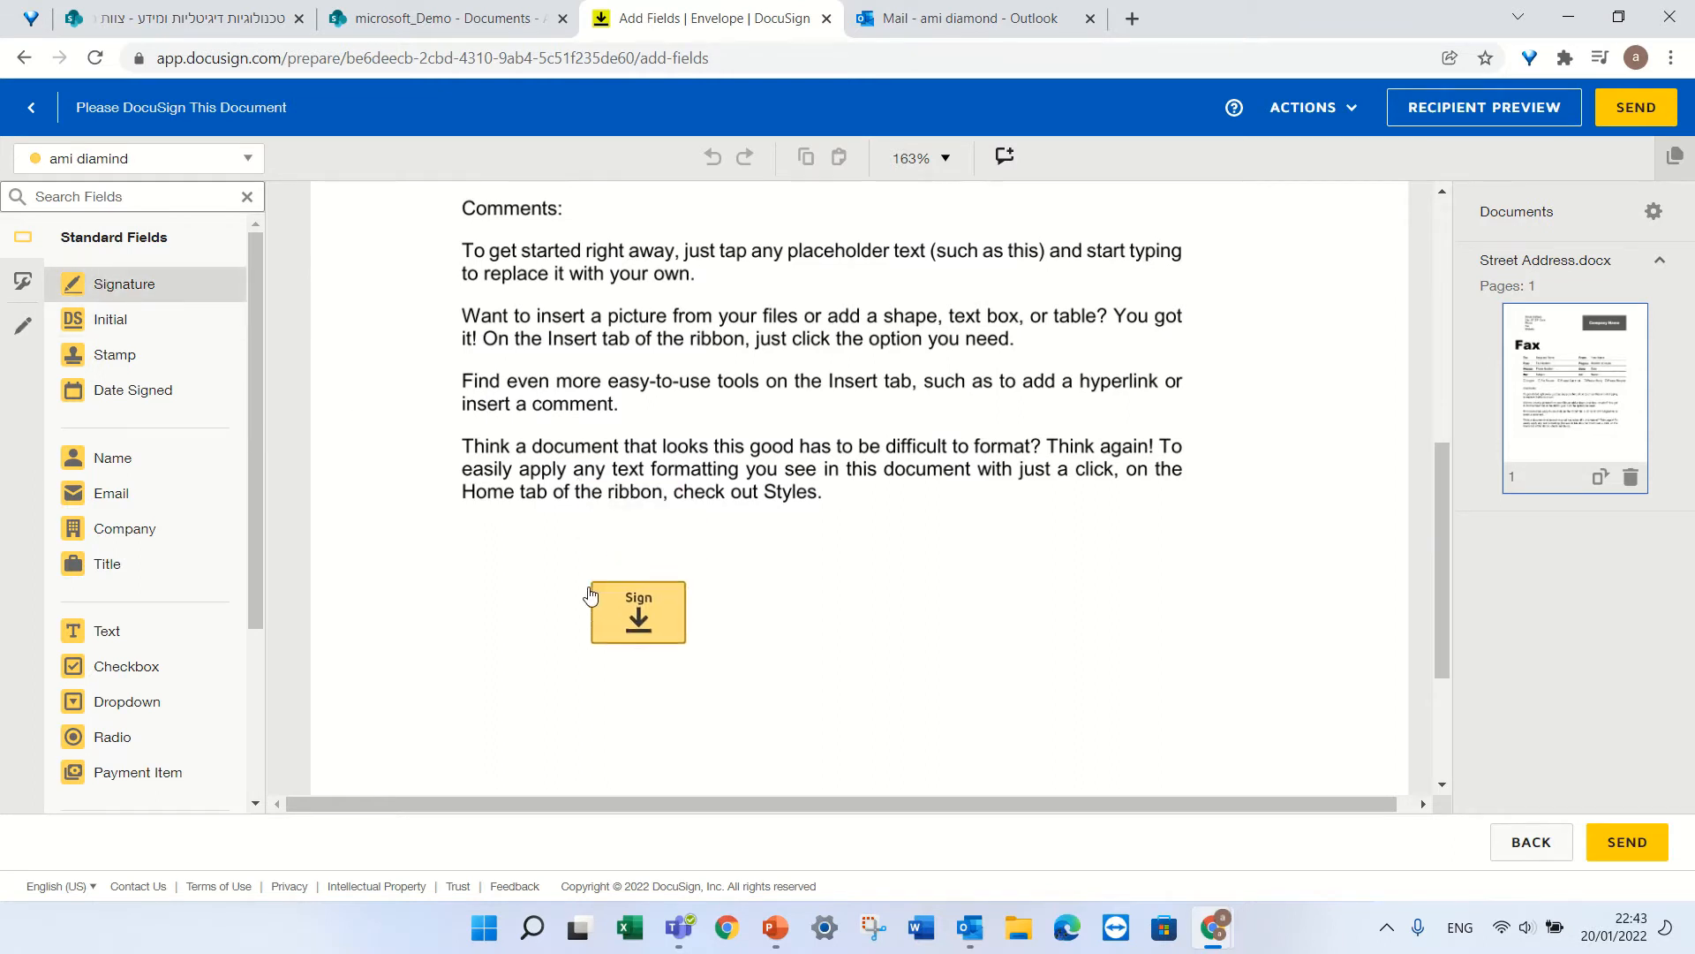
left_click(1097, 620)
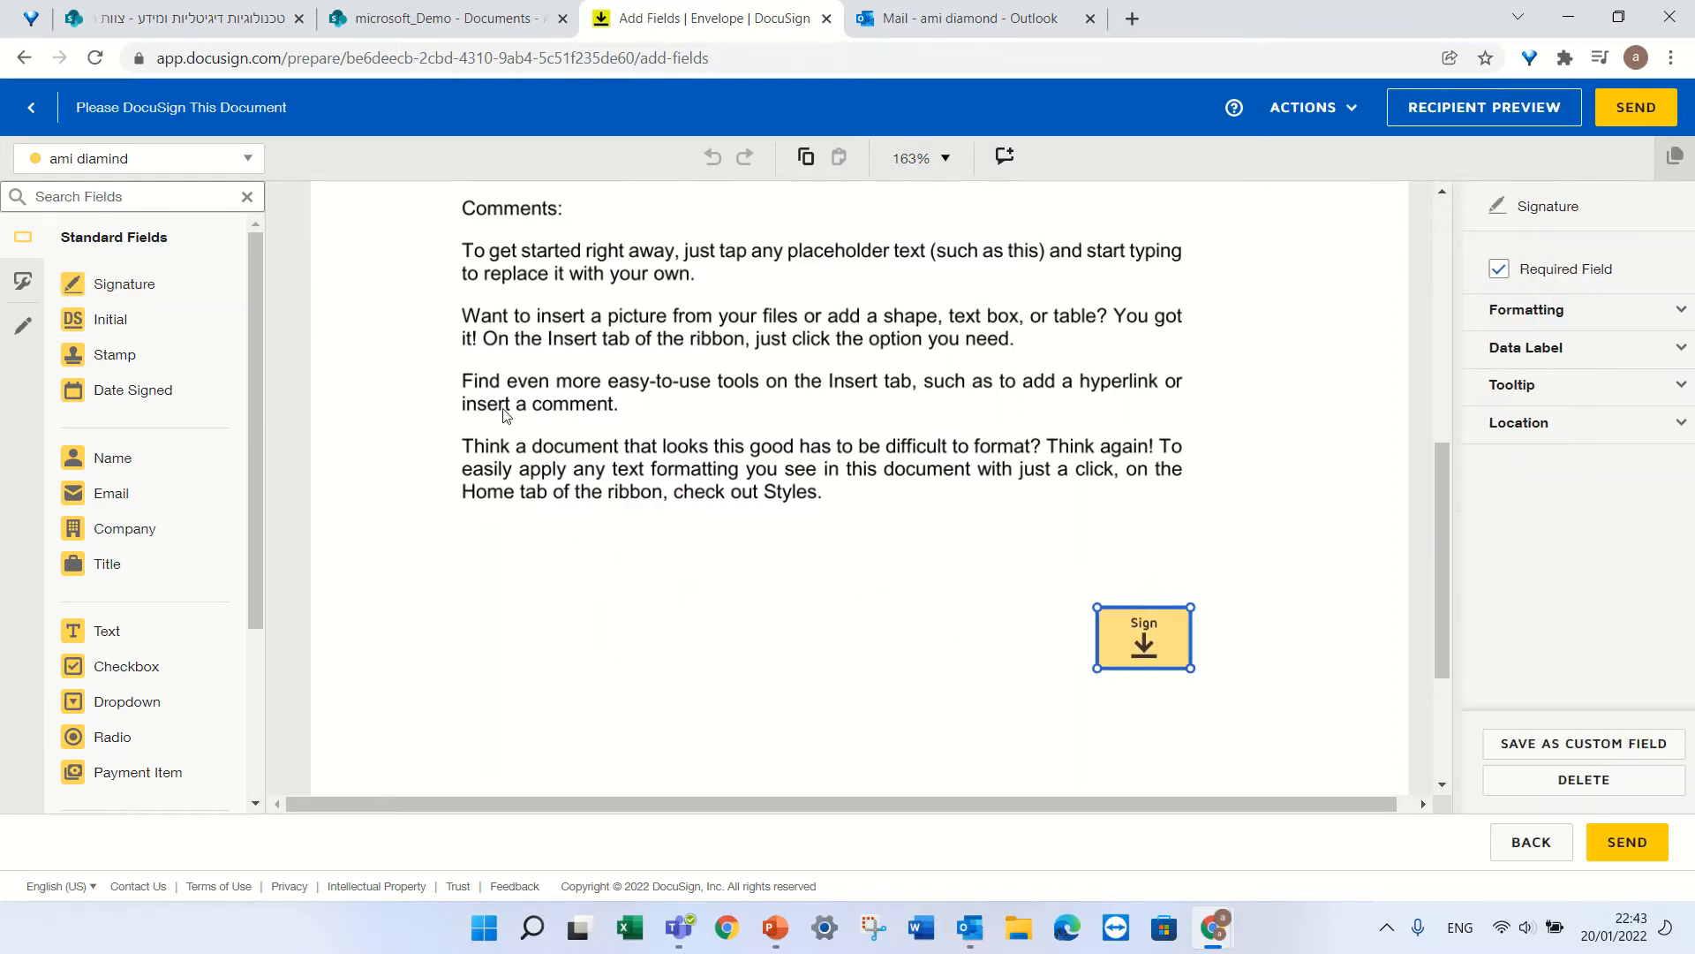
left_click(161, 320)
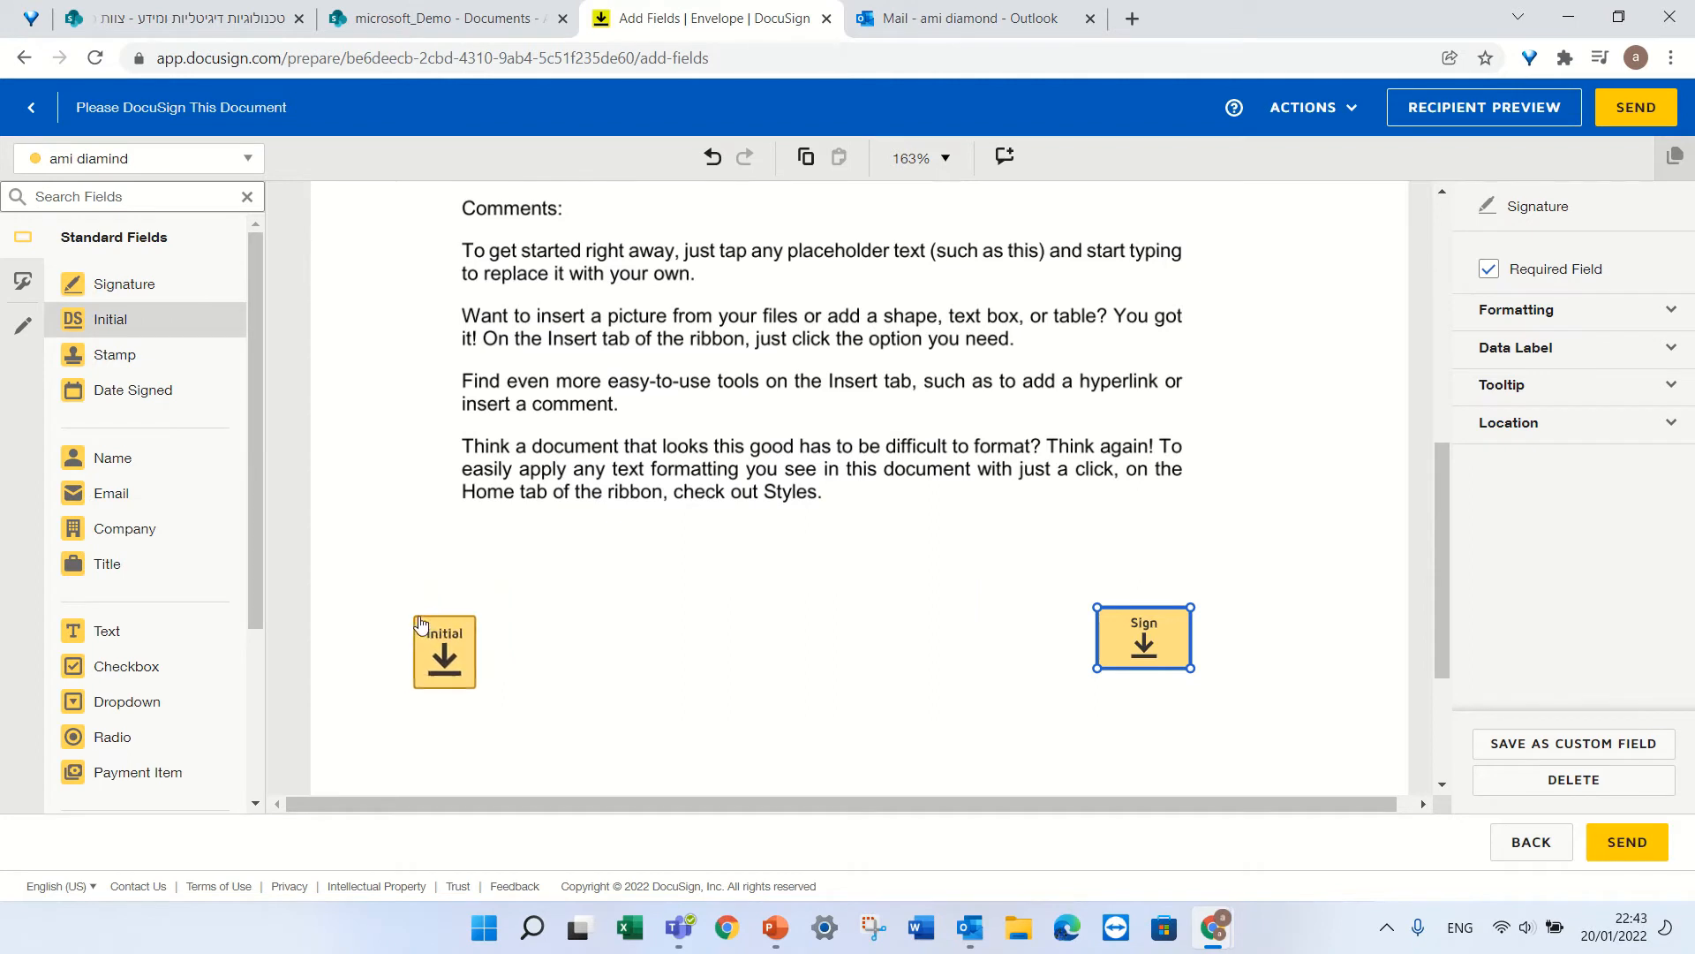
left_click(427, 620)
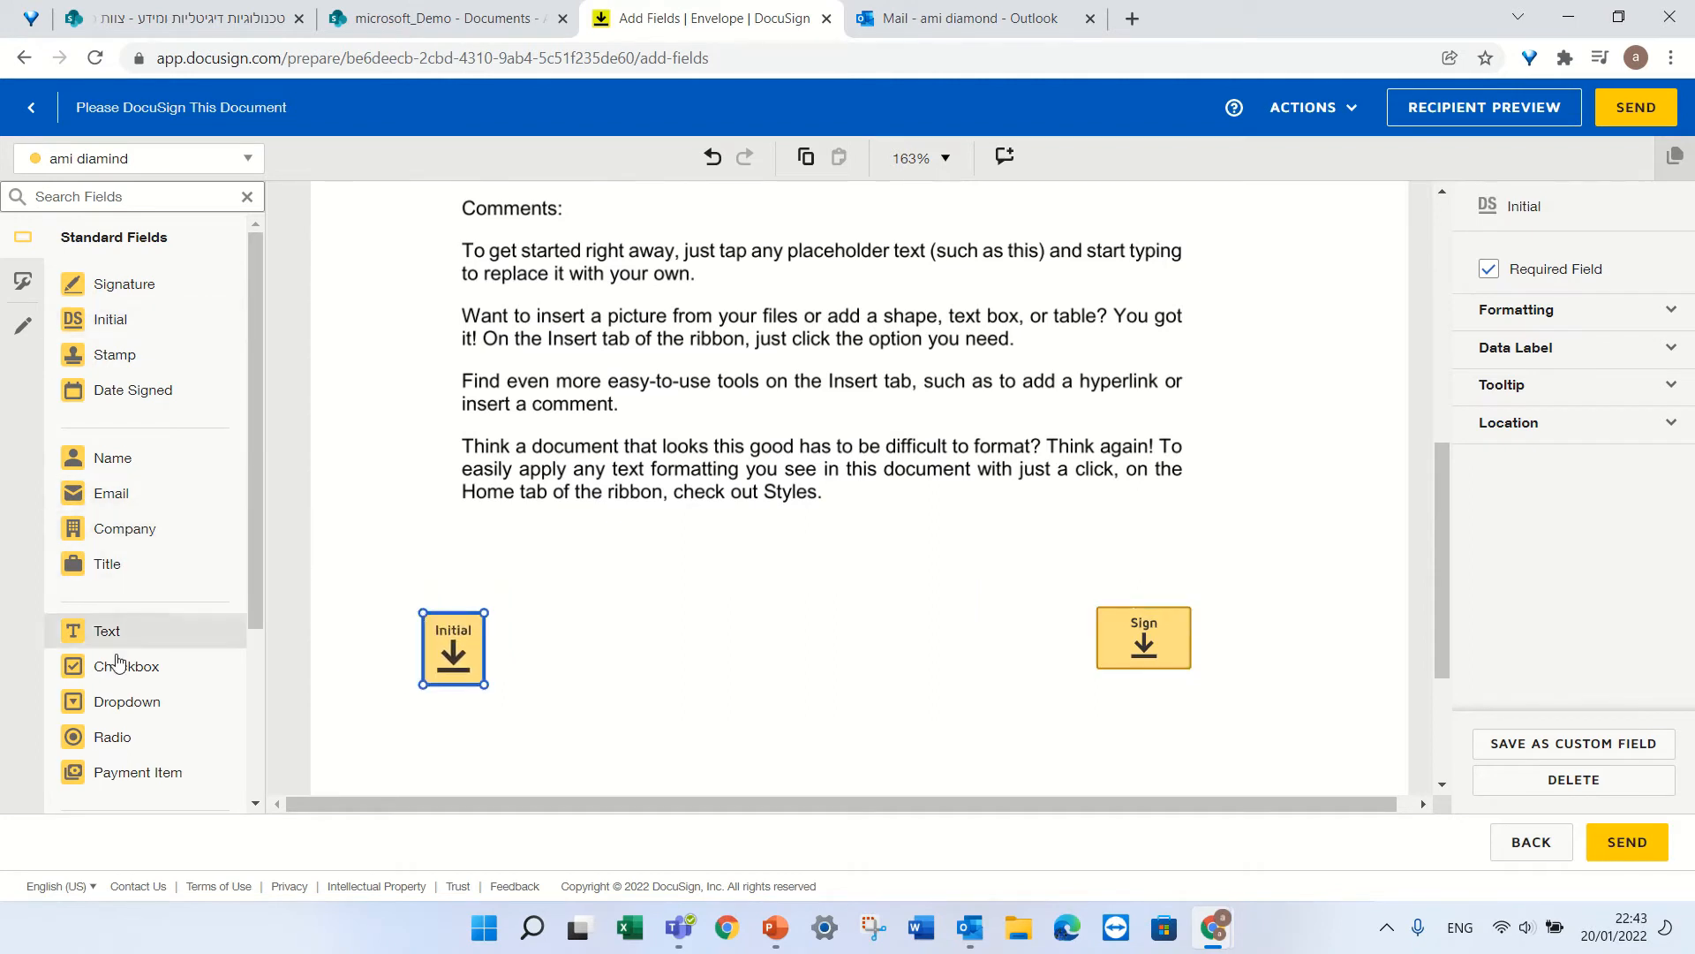
Drop a Text field beside the signature field and check the recipient list.
left_click(107, 631)
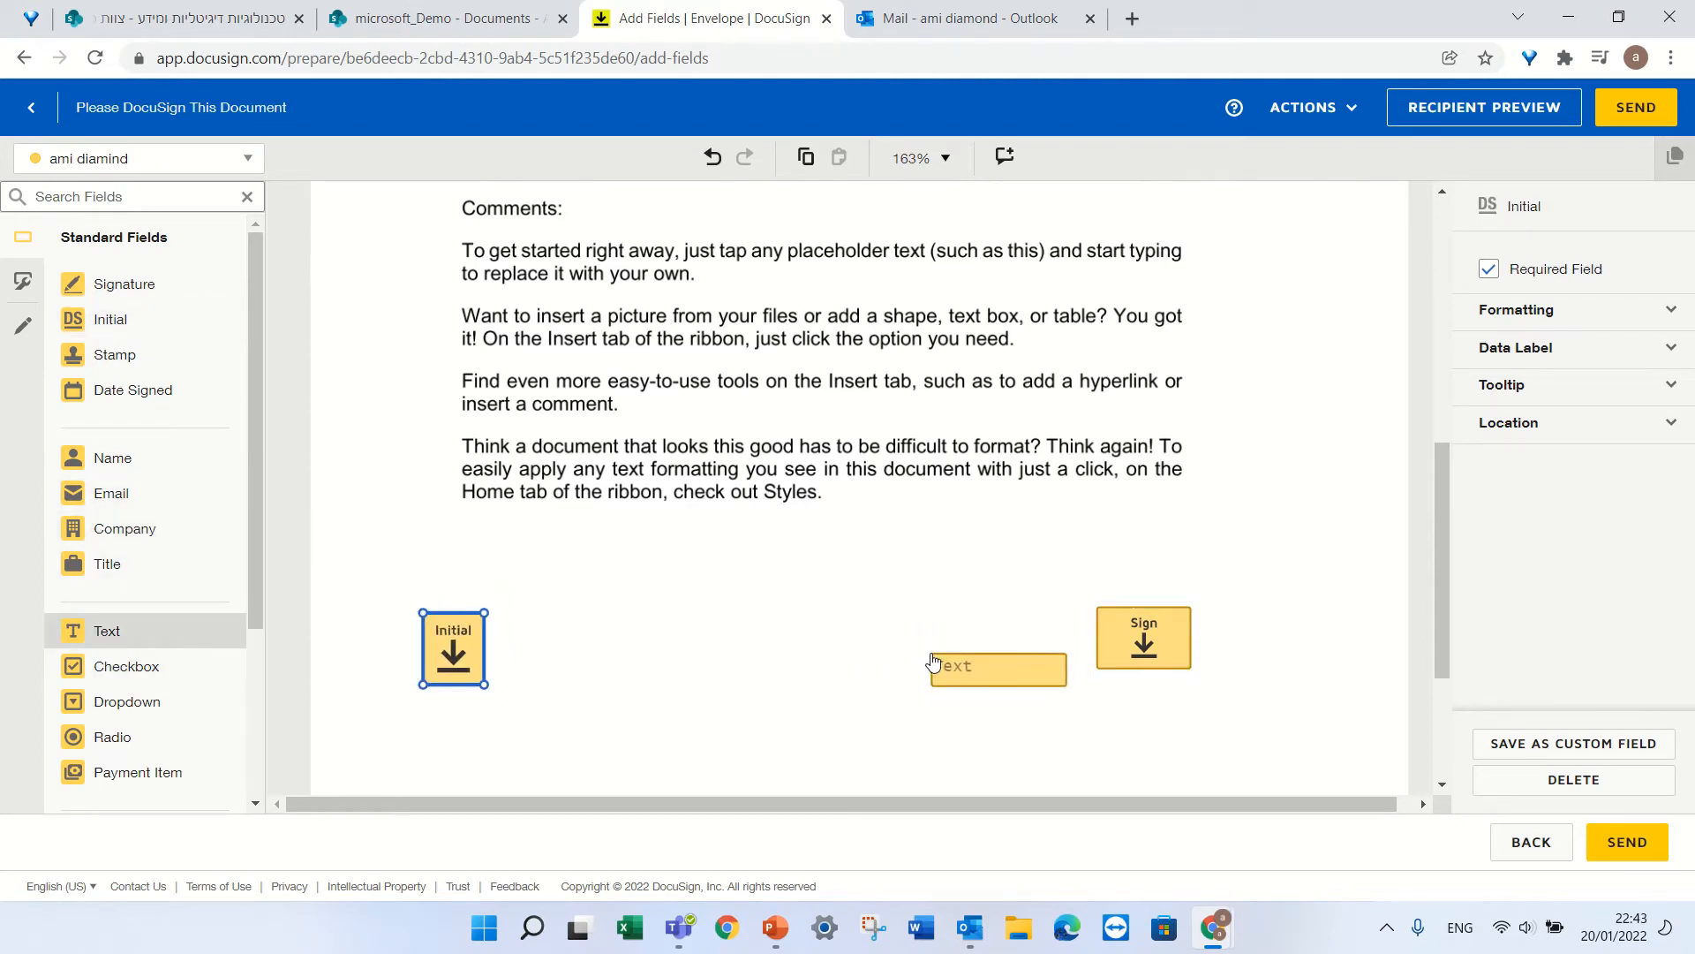
left_click(937, 637)
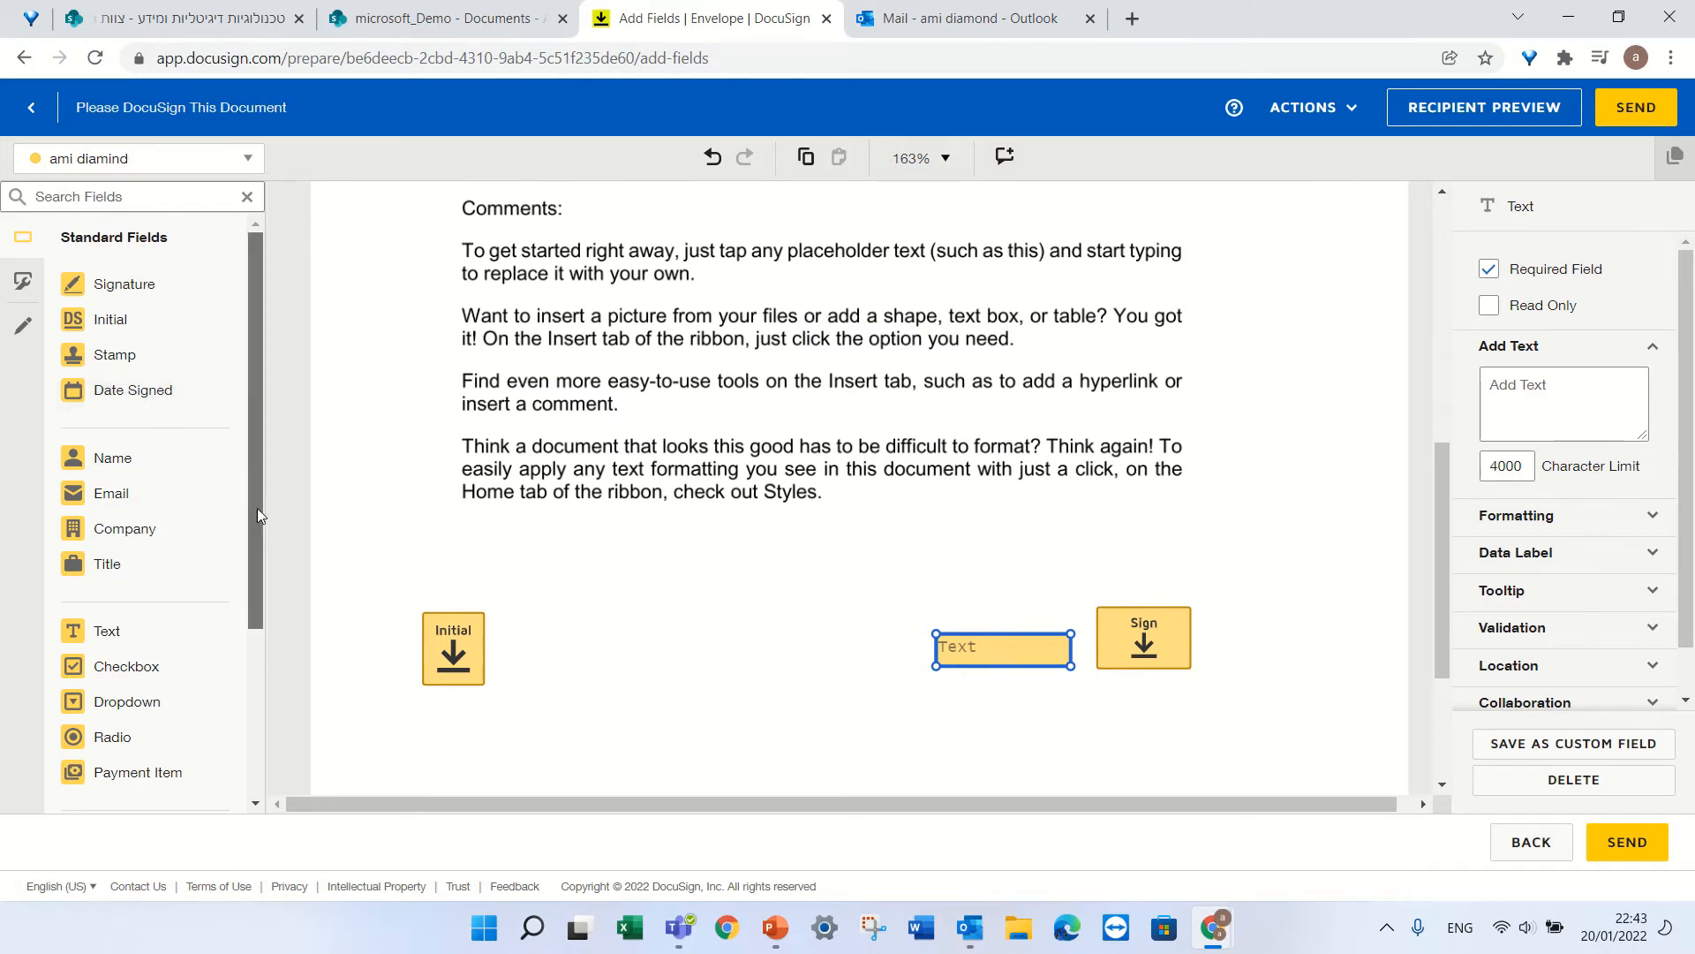
mouse_move(257, 507)
left_mouse_down()
mouse_move(258, 678)
mouse_move(256, 288)
left_mouse_up()
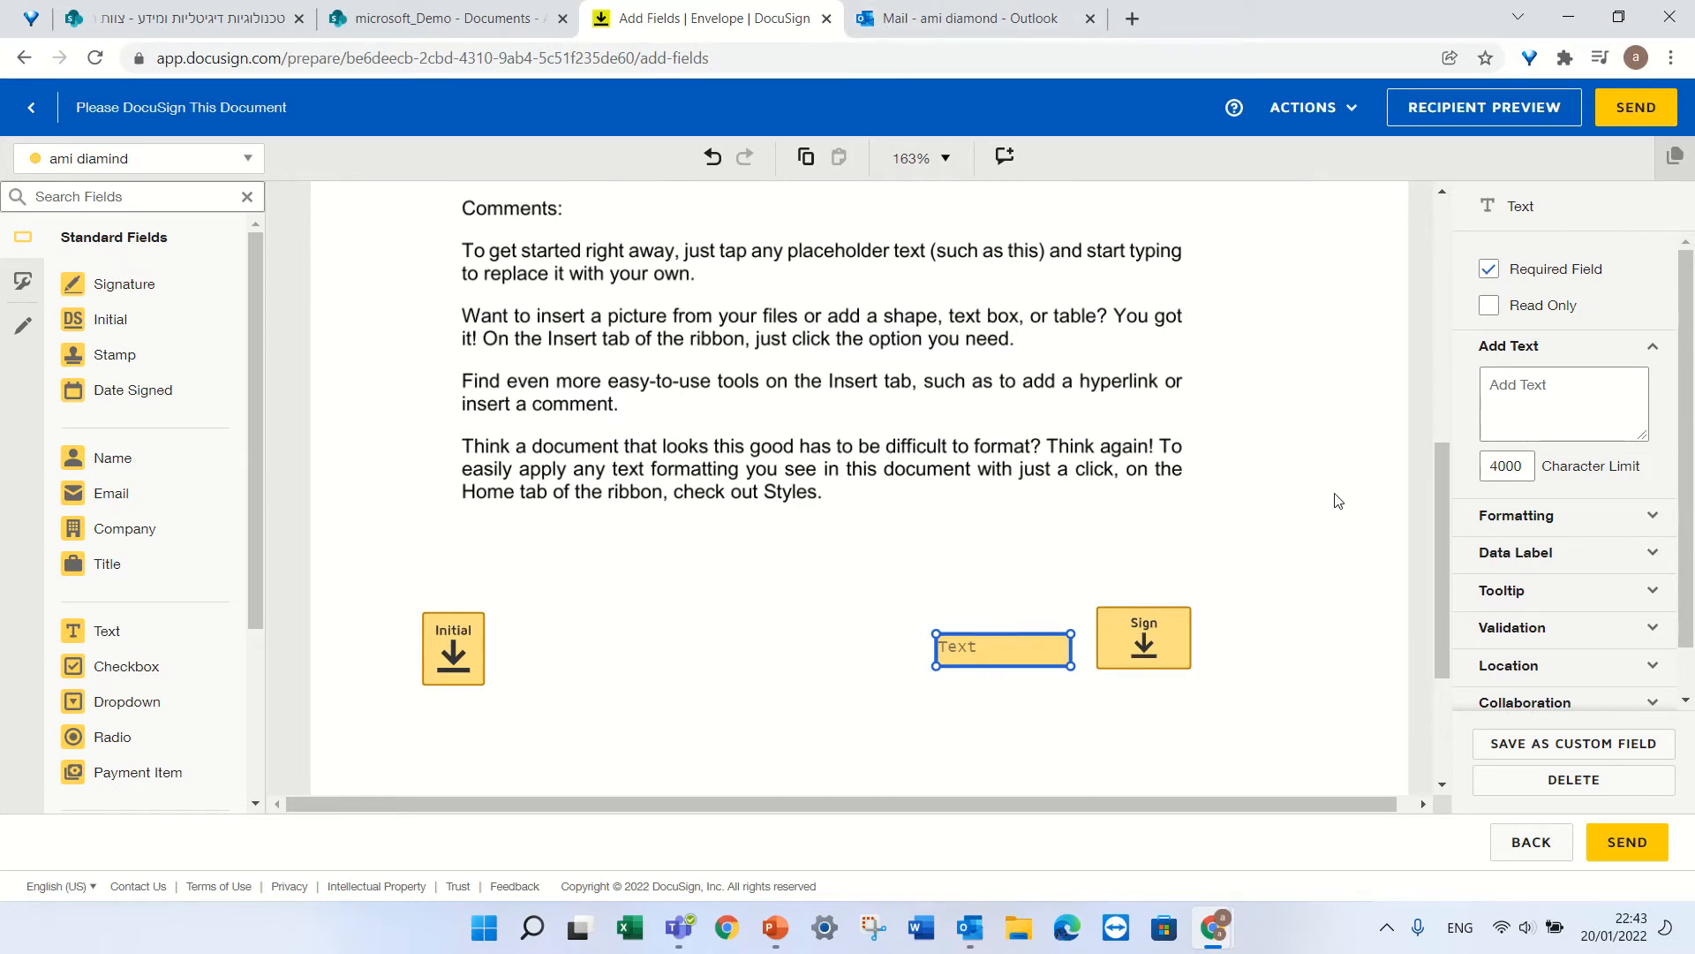
left_click(243, 158)
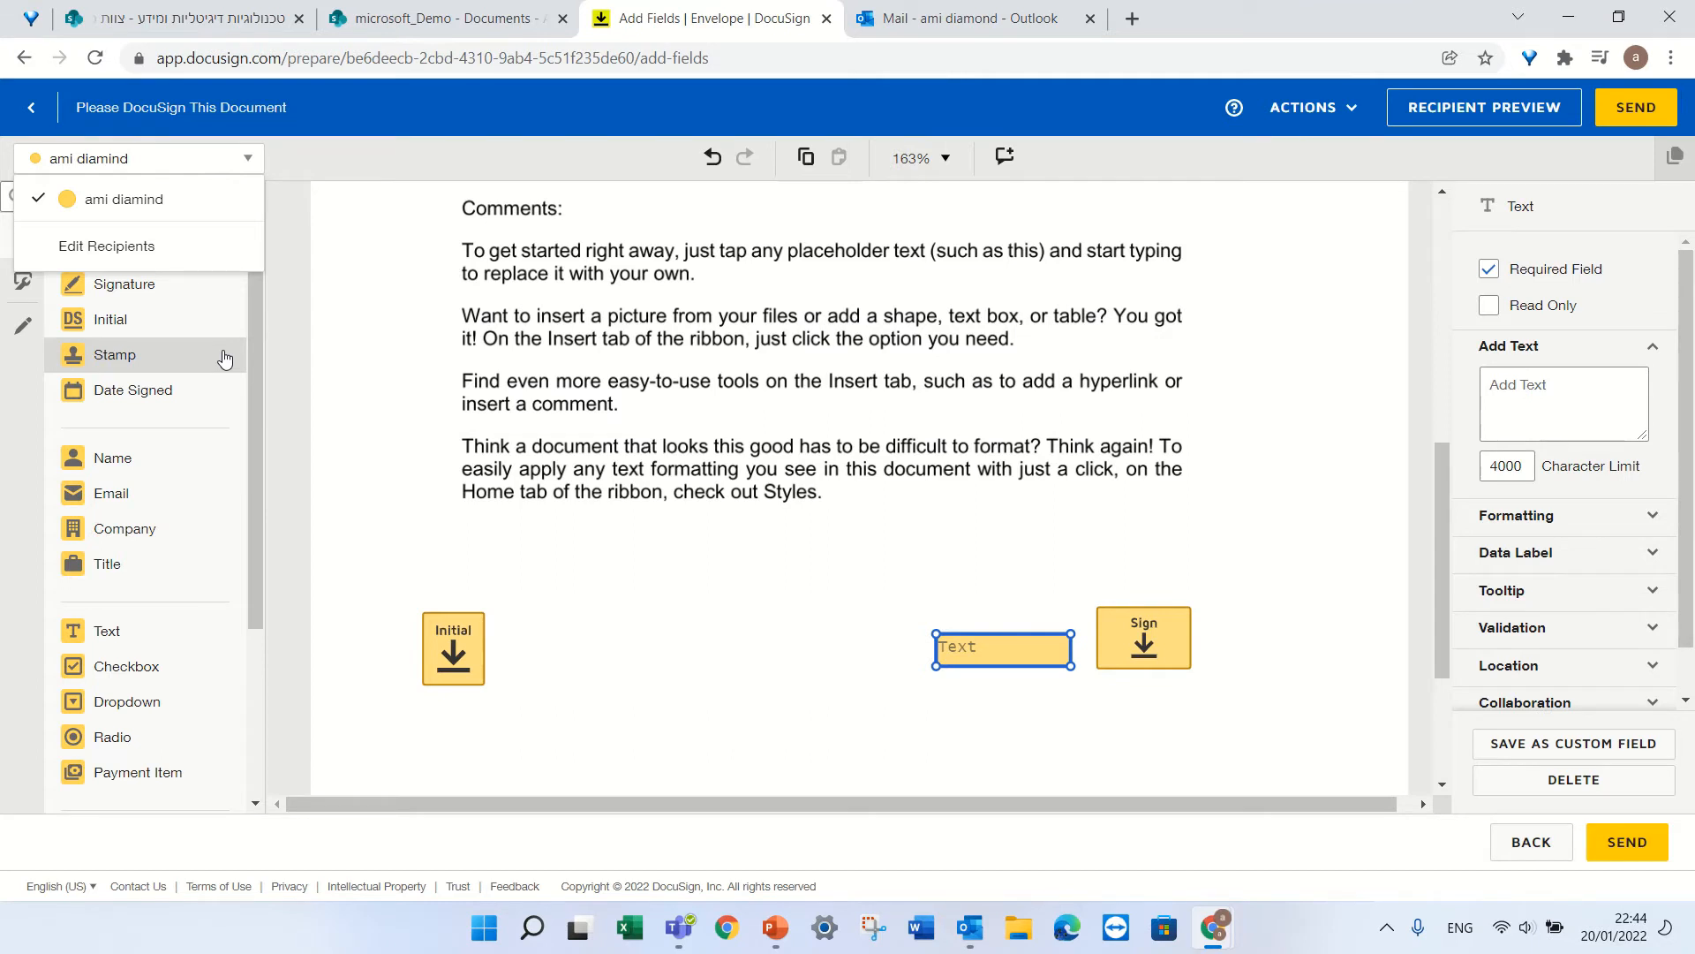
left_click(730, 633)
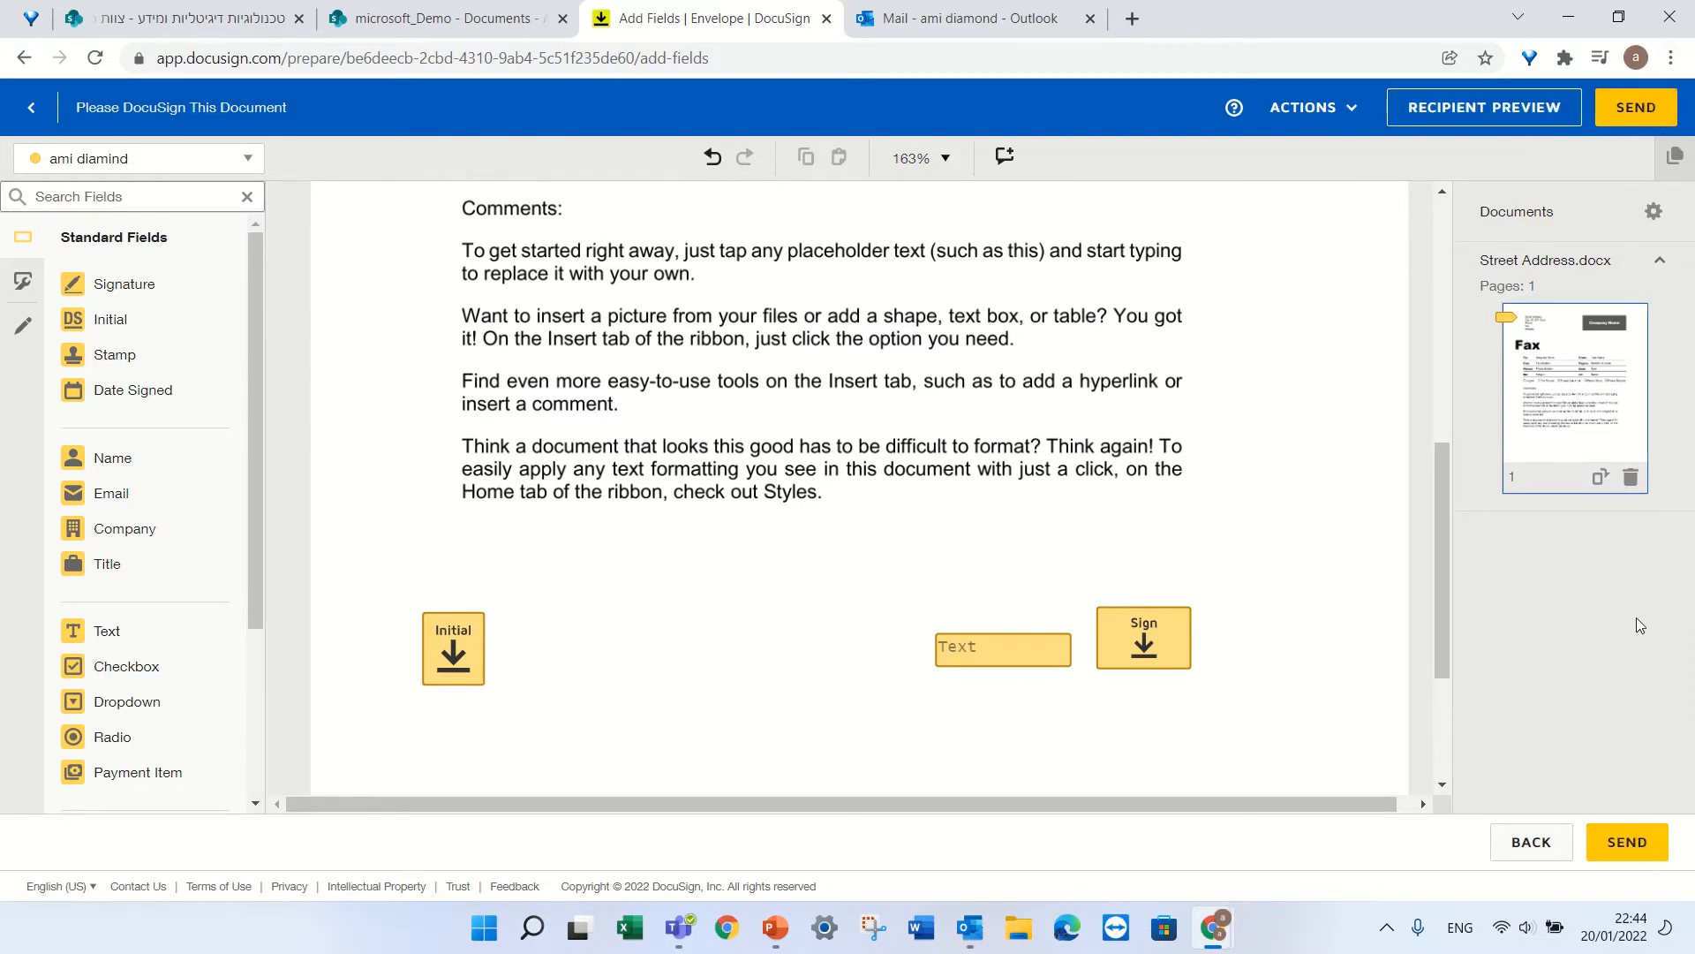
Send the envelope for signature and switch to the Outlook inbox.
left_click(1633, 843)
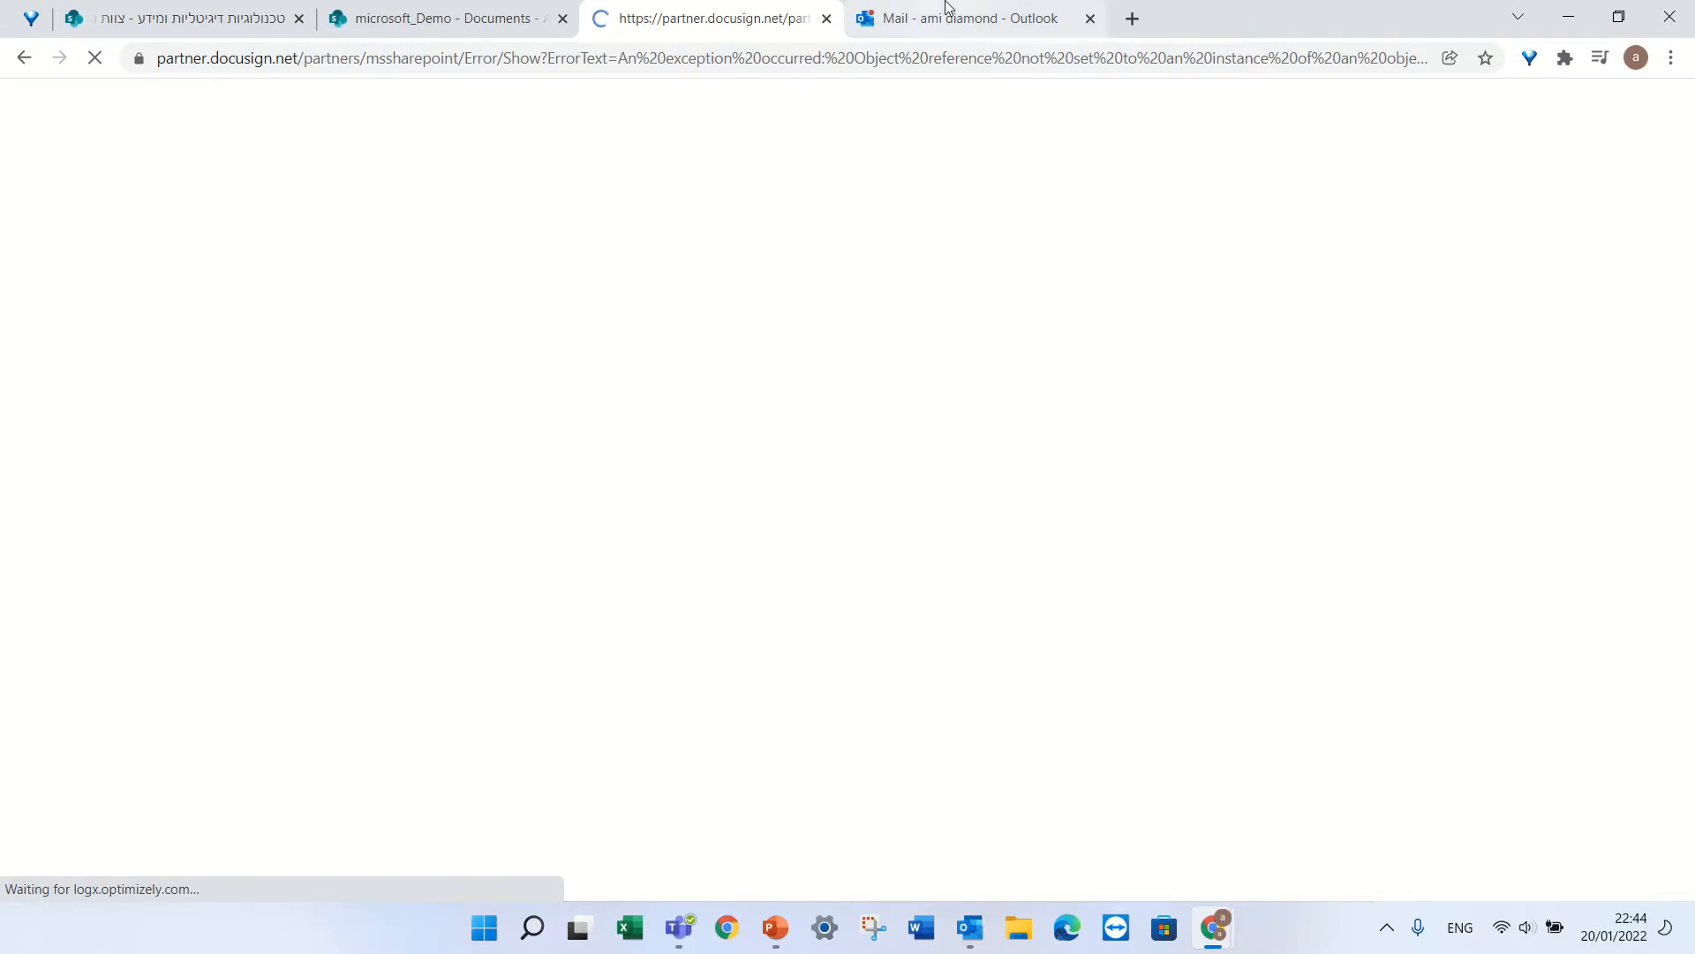
mouse_move(959, 24)
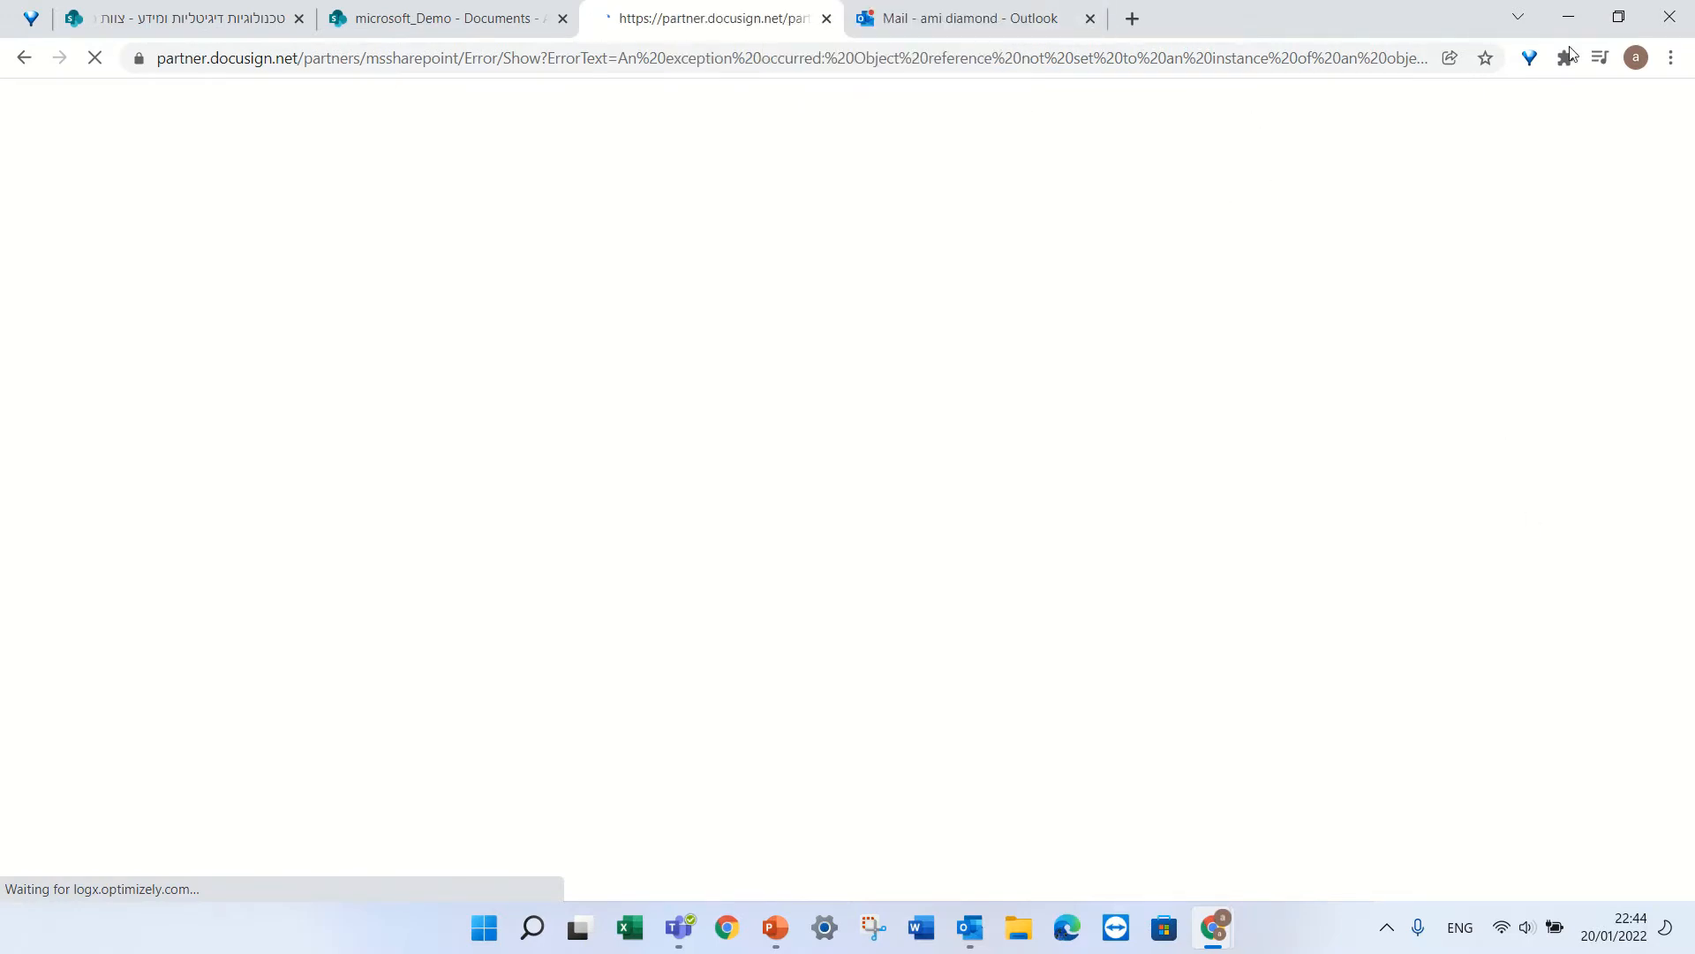
left_click(976, 28)
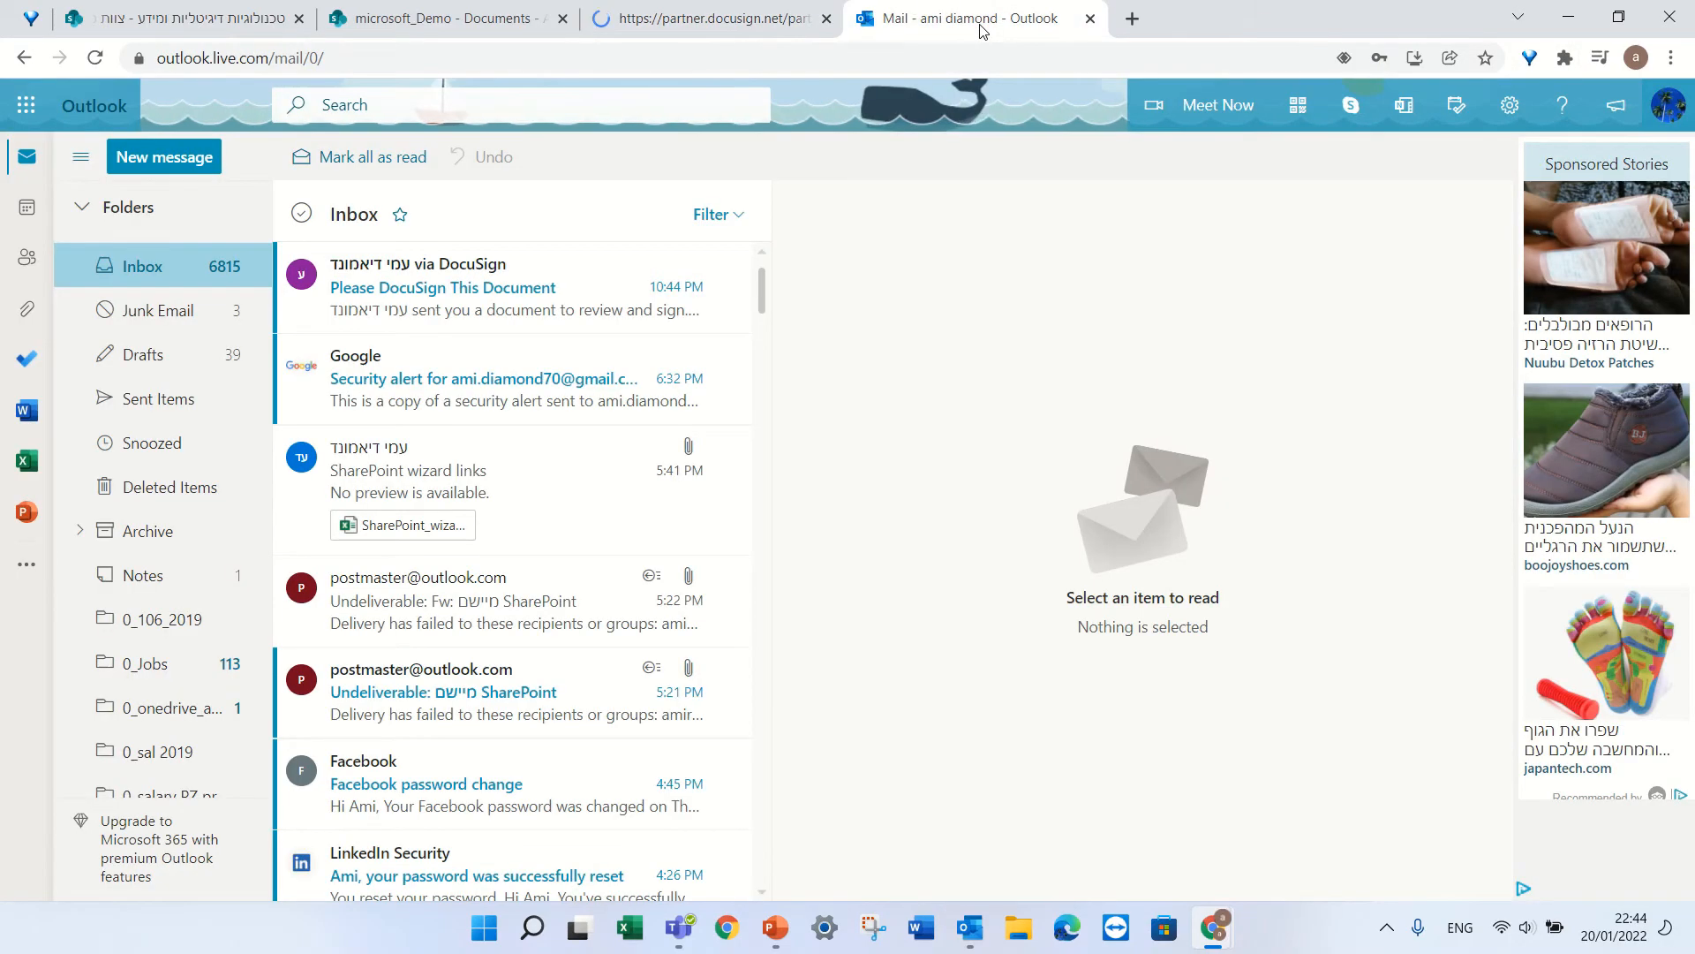
Open the 'Please DocuSign This Document' e-mail and launch REVIEW DOCUMENT.
left_click(528, 289)
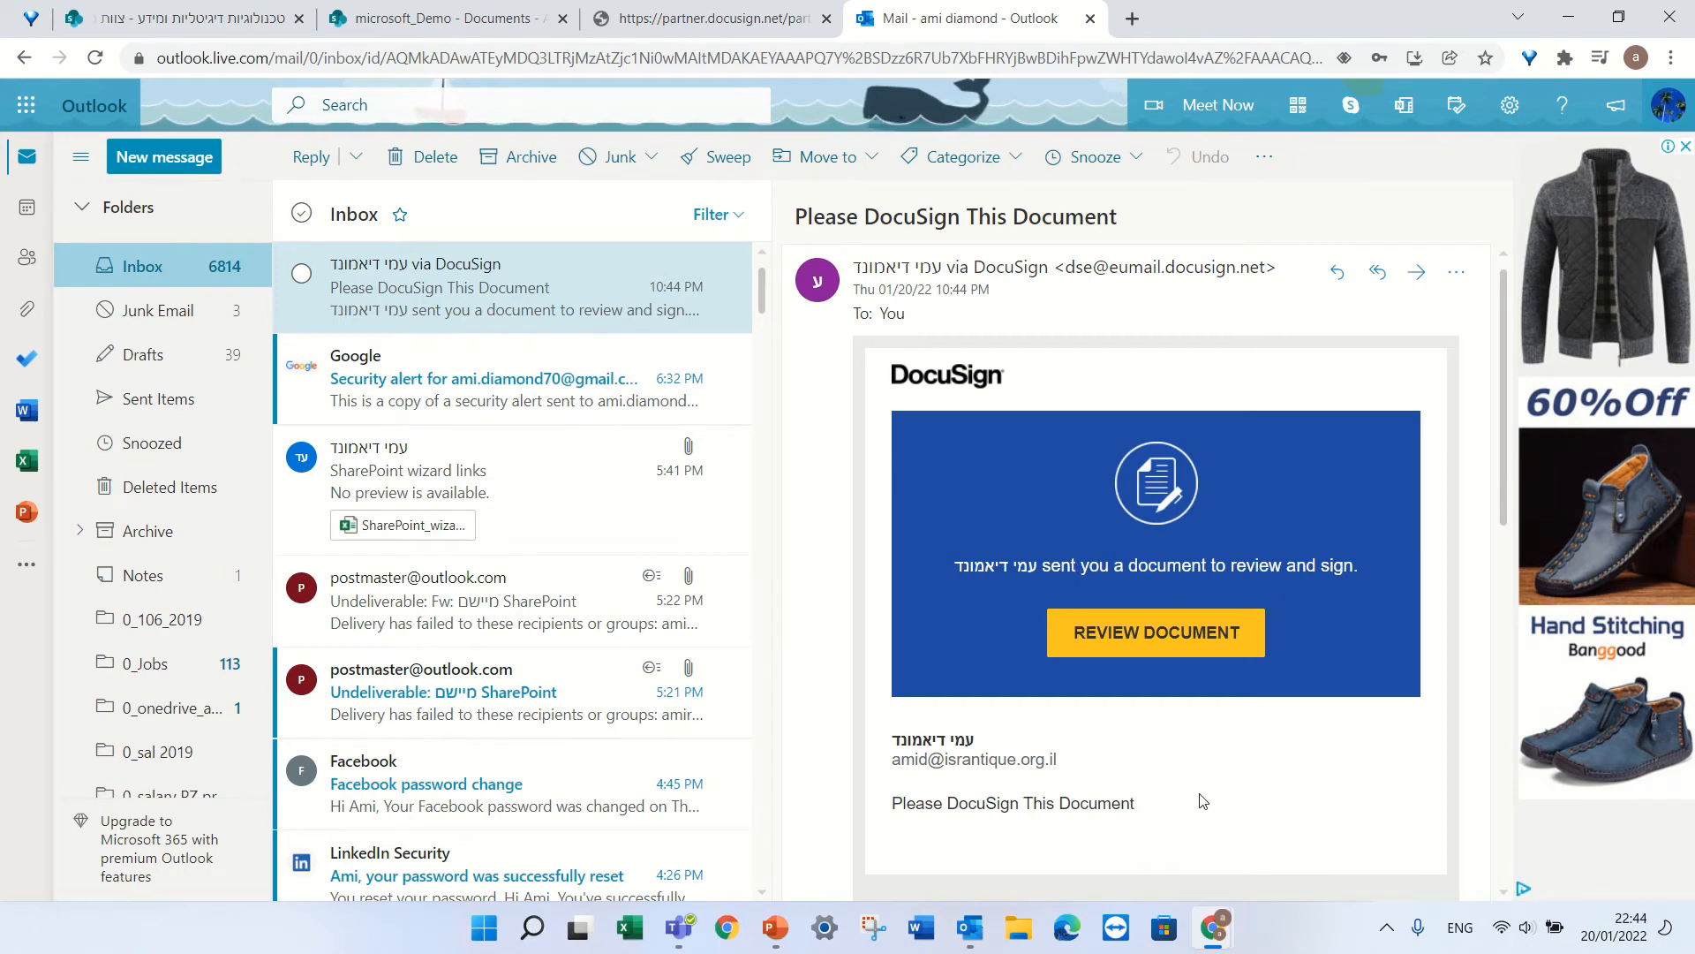
left_click(1210, 660)
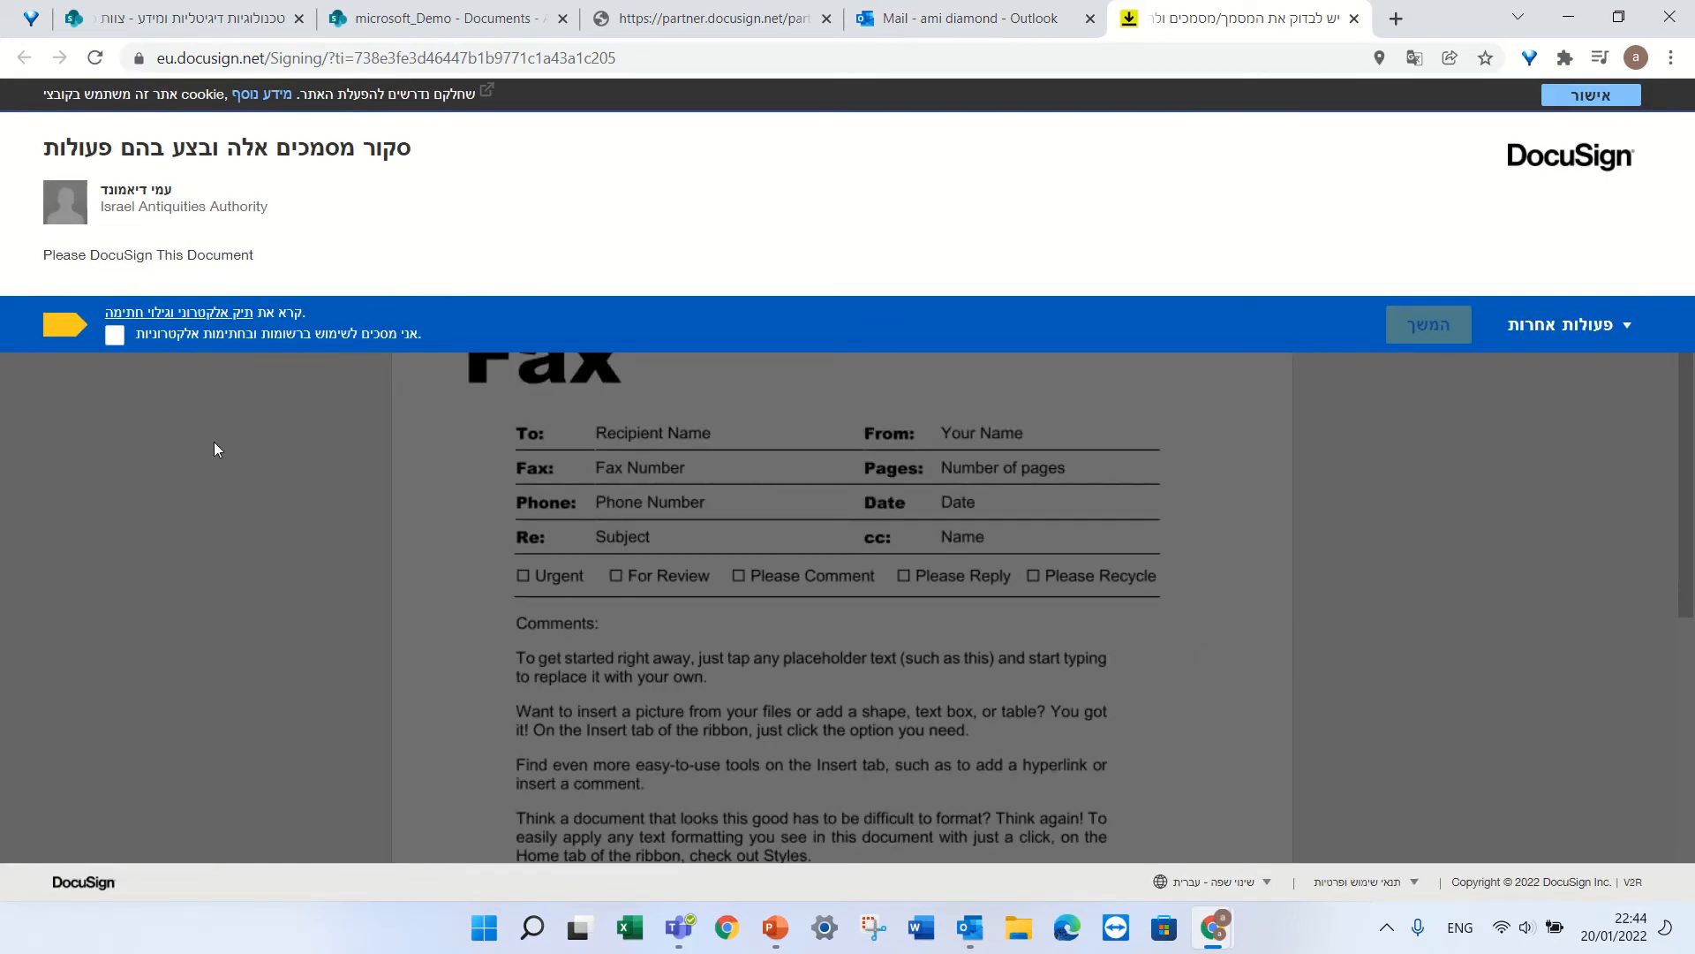
Accept the electronic records consent, start signing, and bring up the initials field's setup.
left_click(115, 336)
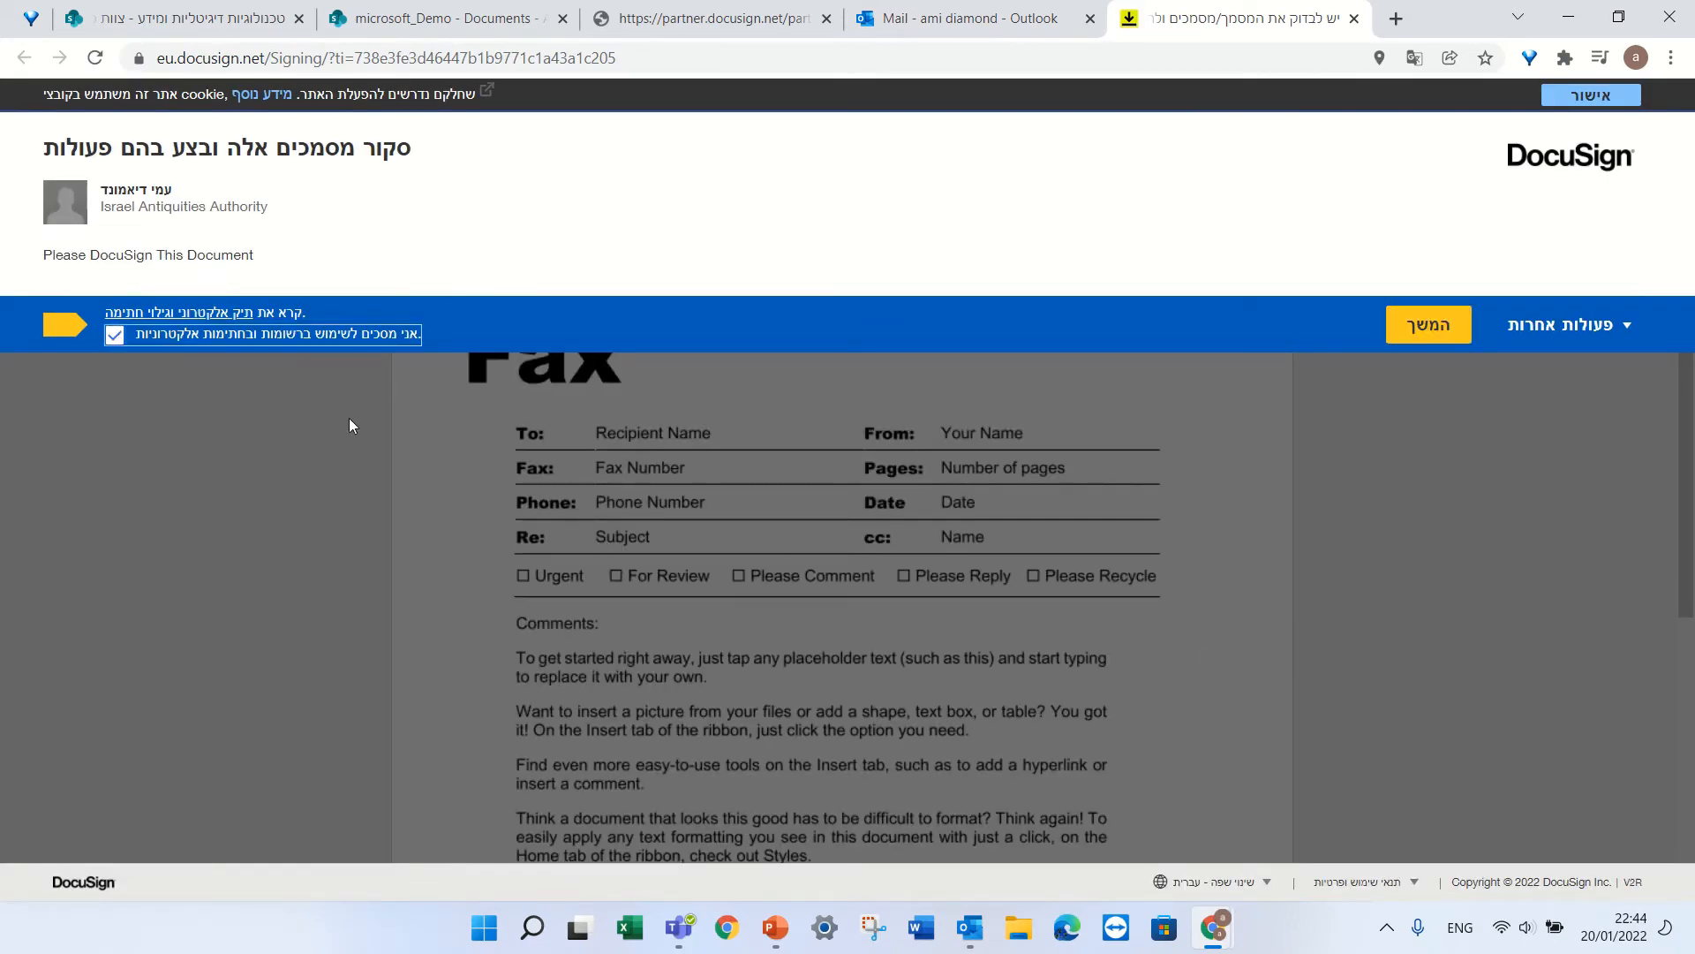
left_click(1434, 331)
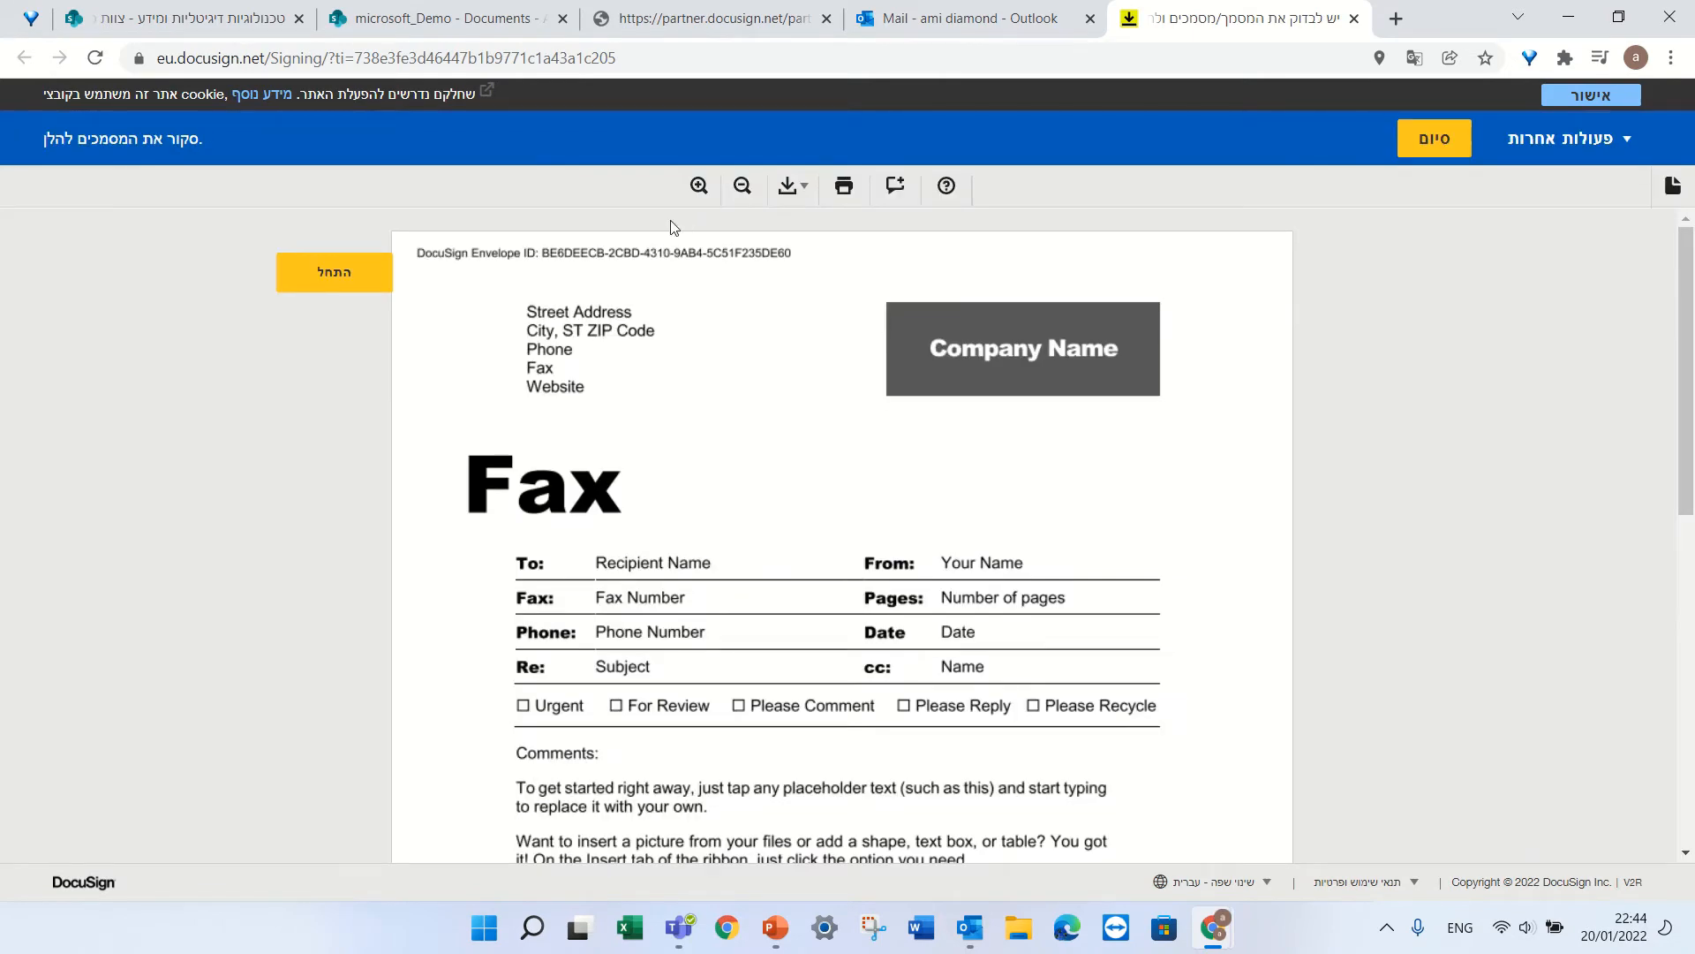
left_click(334, 271)
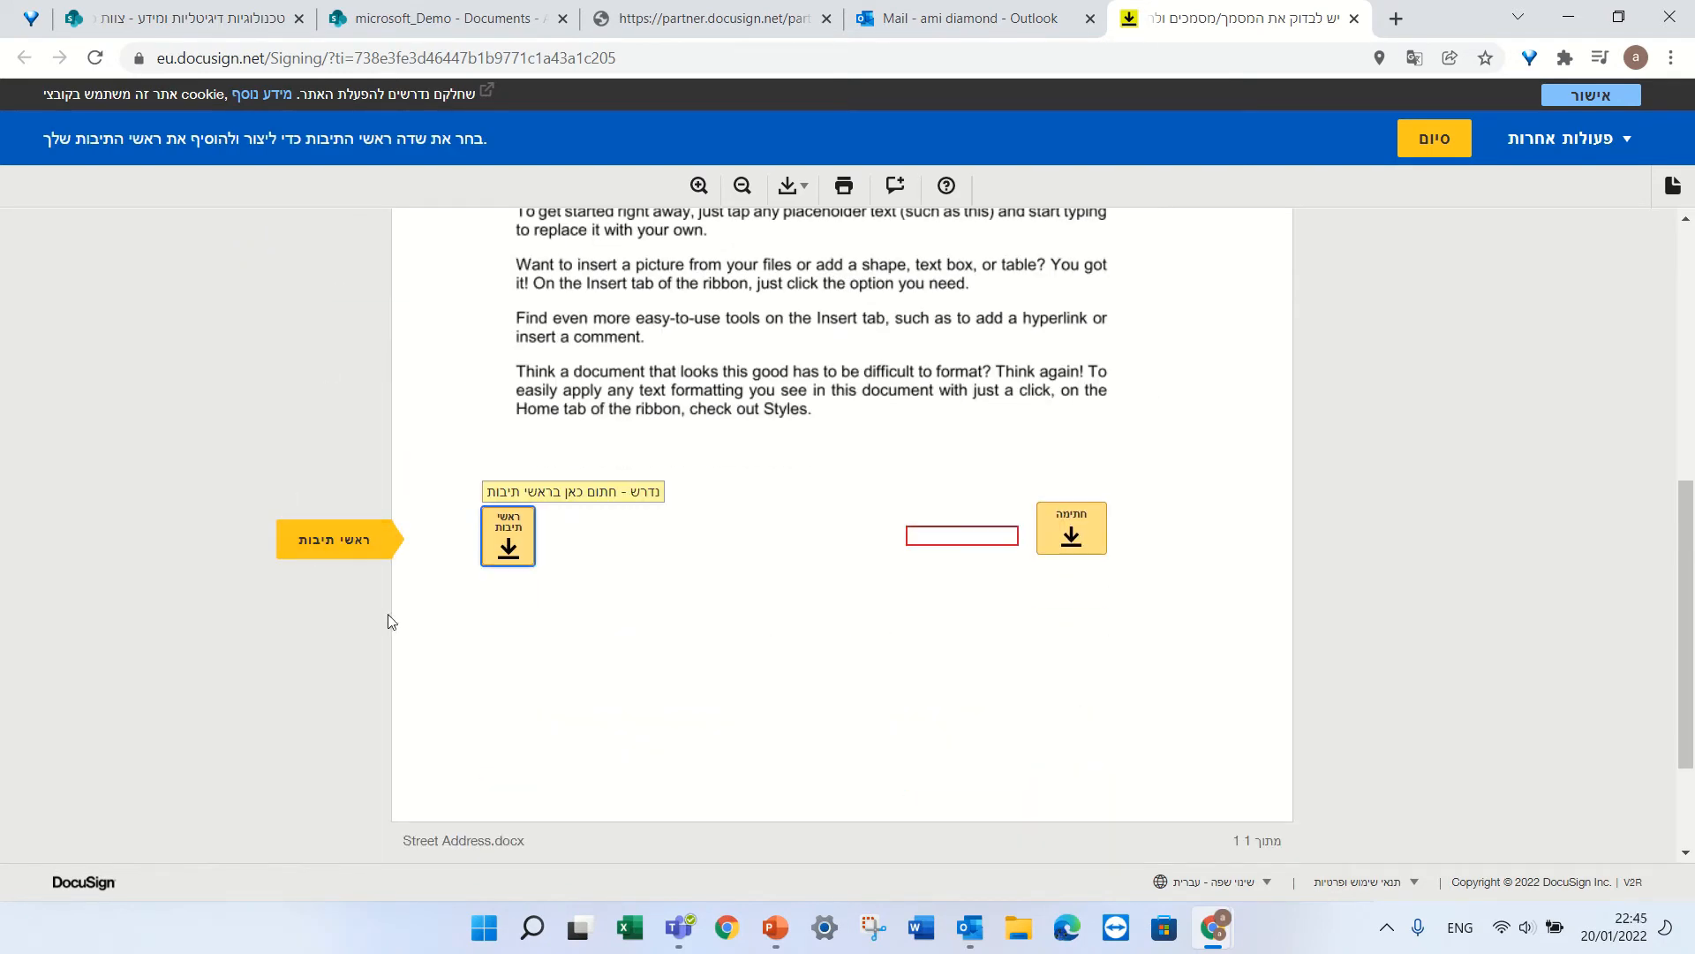
left_click(509, 549)
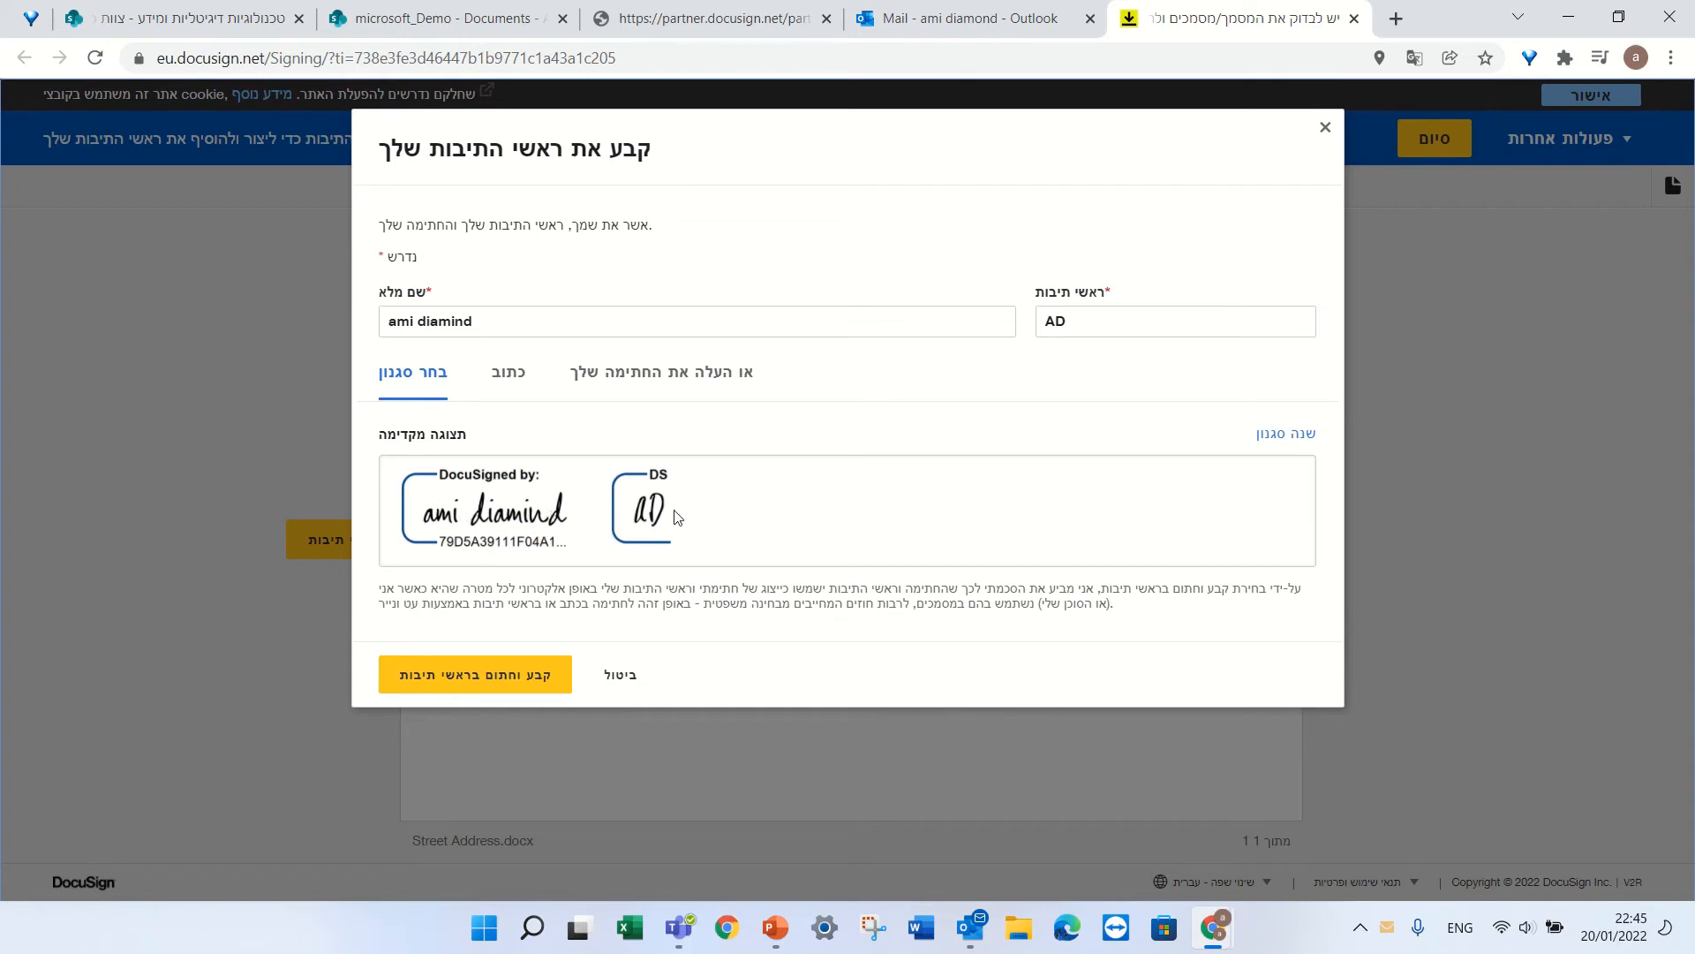
Draw the initials by hand in the כתוב mode and adopt them onto the initials field.
left_click(500, 381)
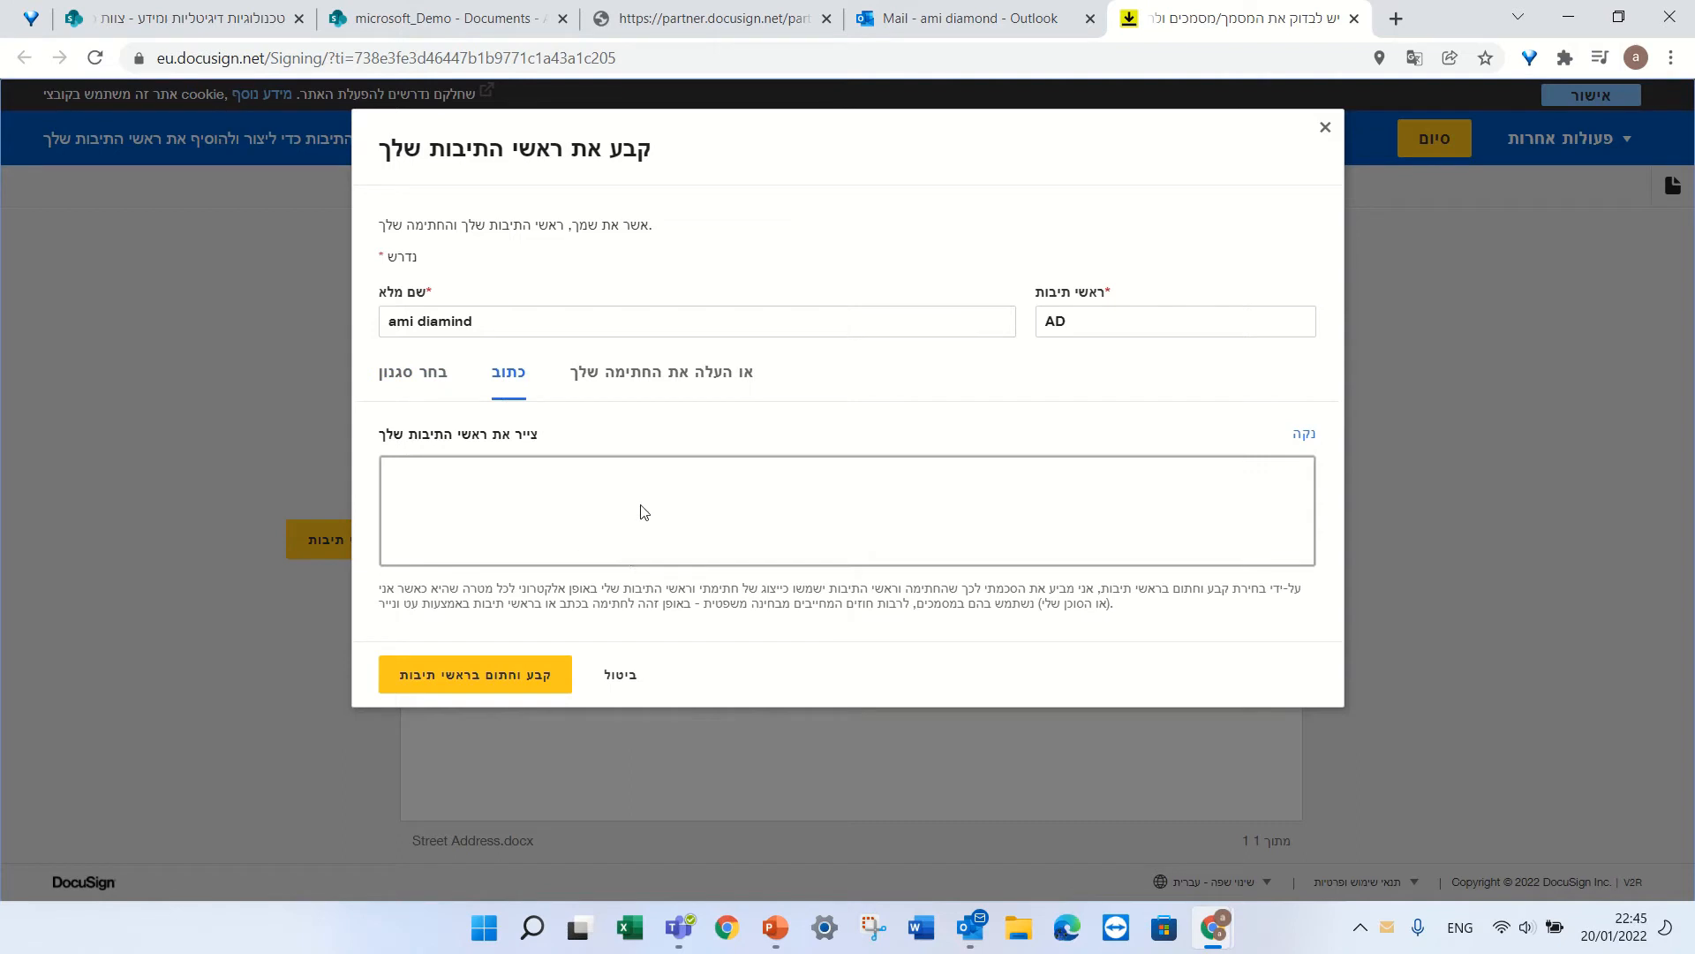
mouse_move(597, 533)
left_mouse_down()
mouse_move(623, 483)
mouse_move(611, 535)
left_mouse_up()
left_click(566, 544)
mouse_move(532, 495)
left_mouse_down()
mouse_move(524, 543)
mouse_move(548, 533)
left_mouse_up()
left_click(643, 382)
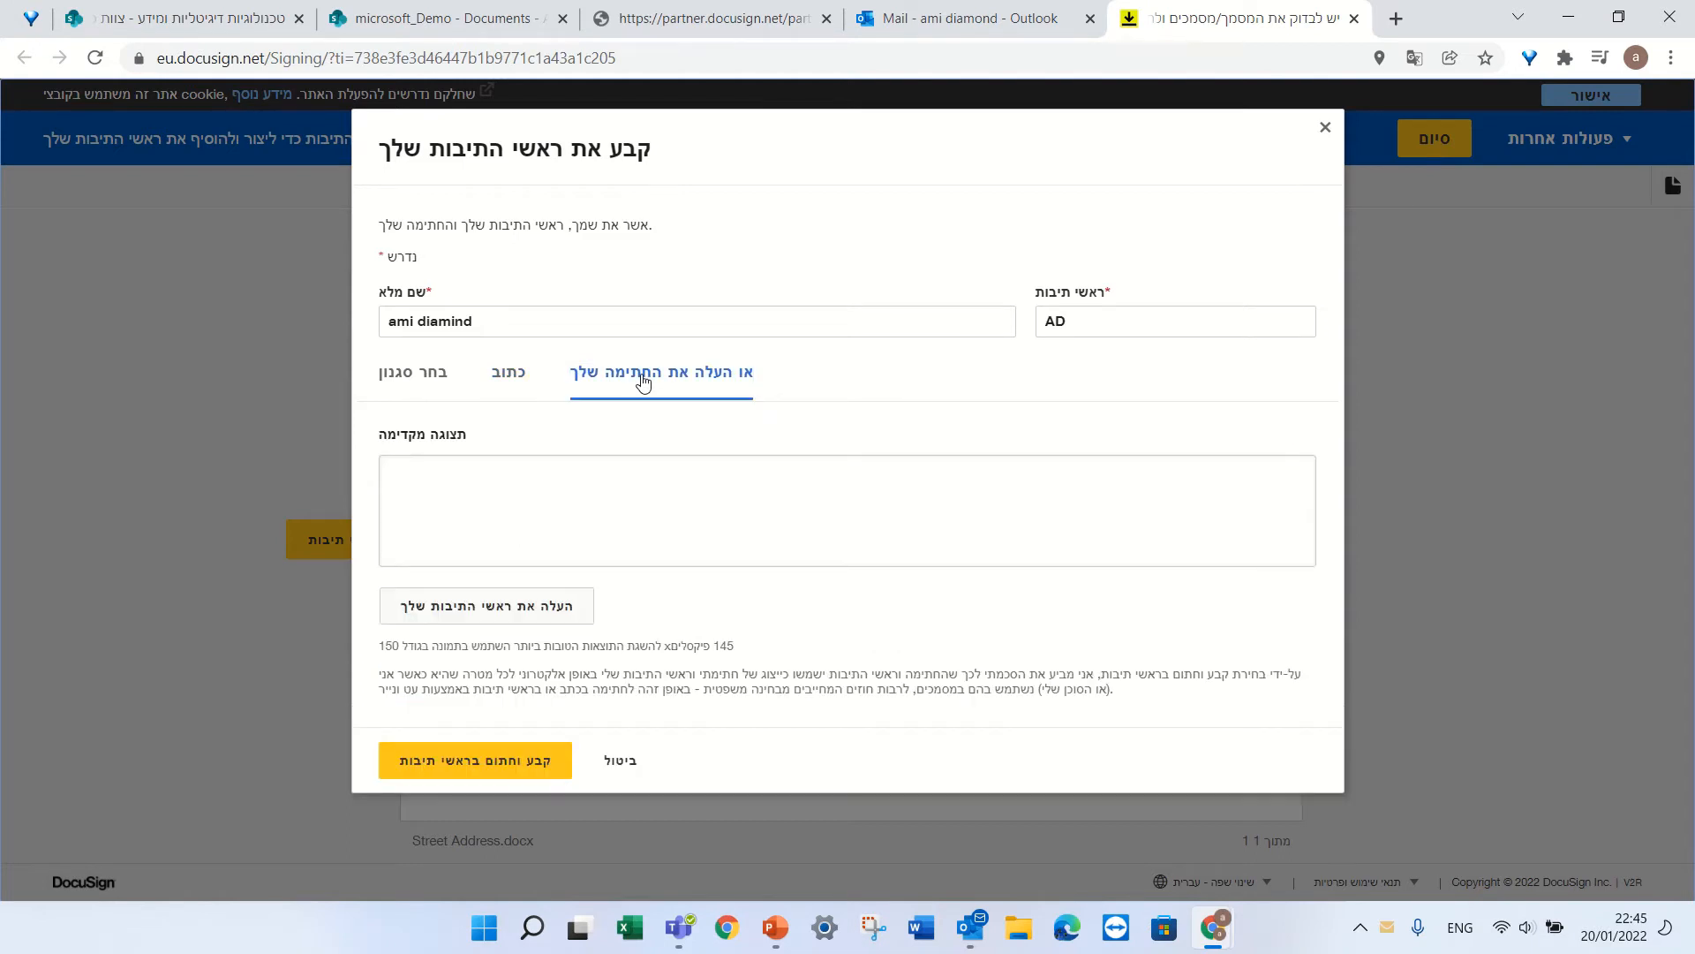
left_click(521, 385)
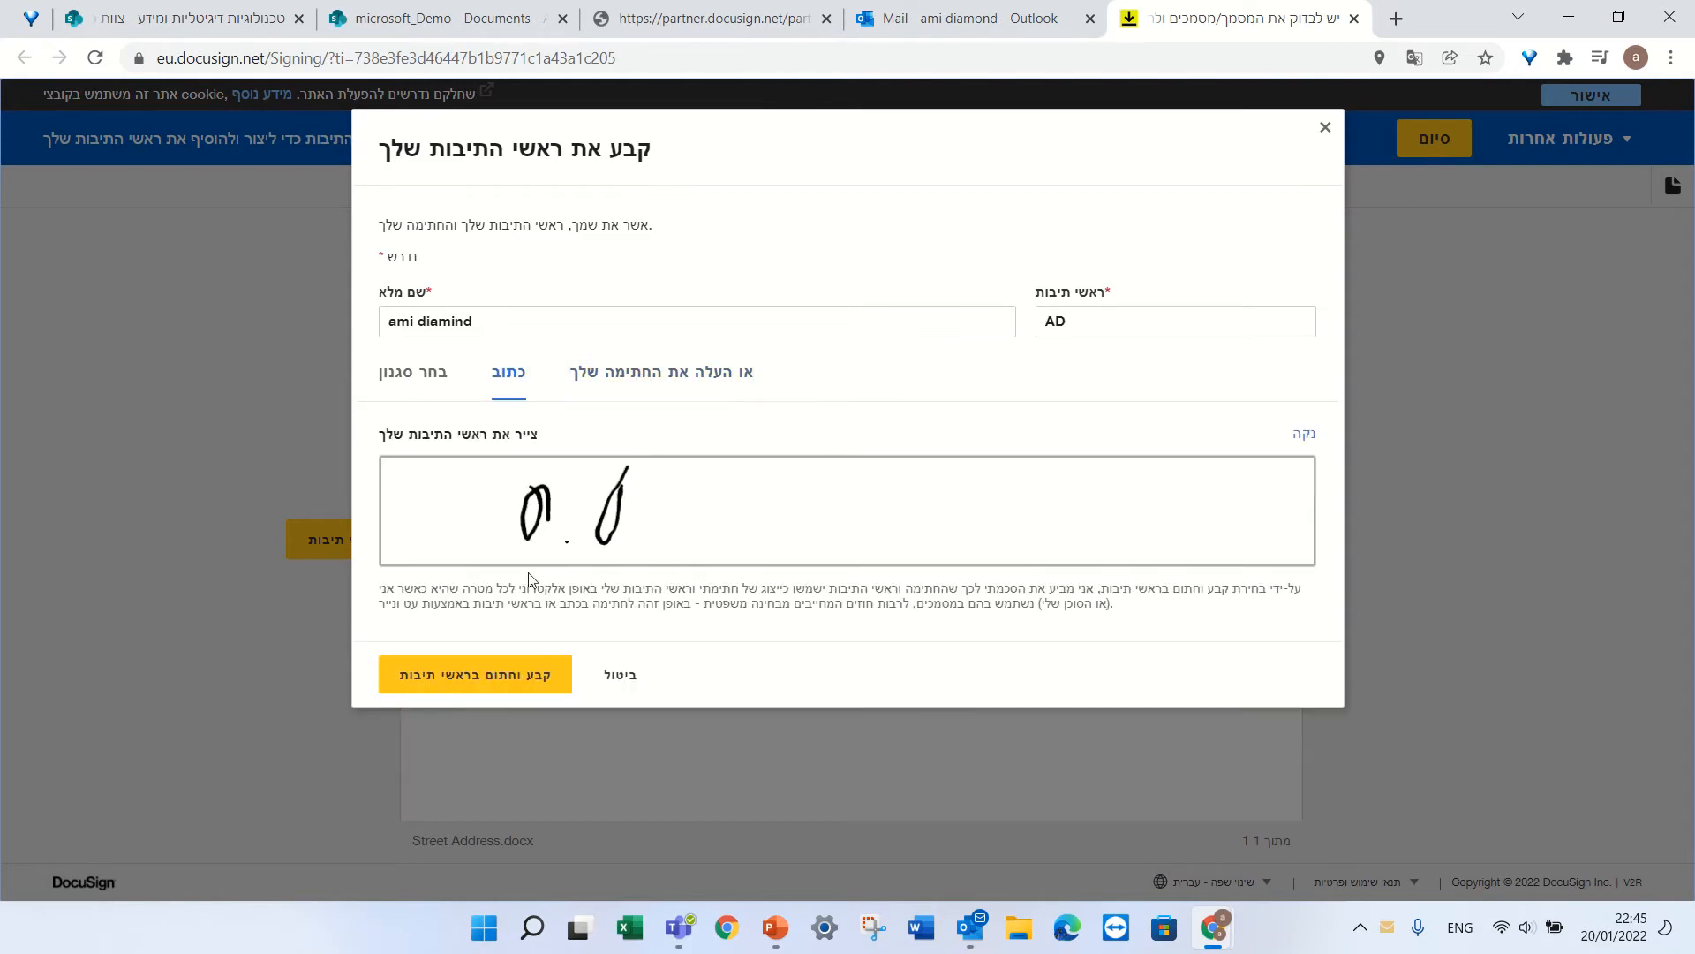
left_click(417, 383)
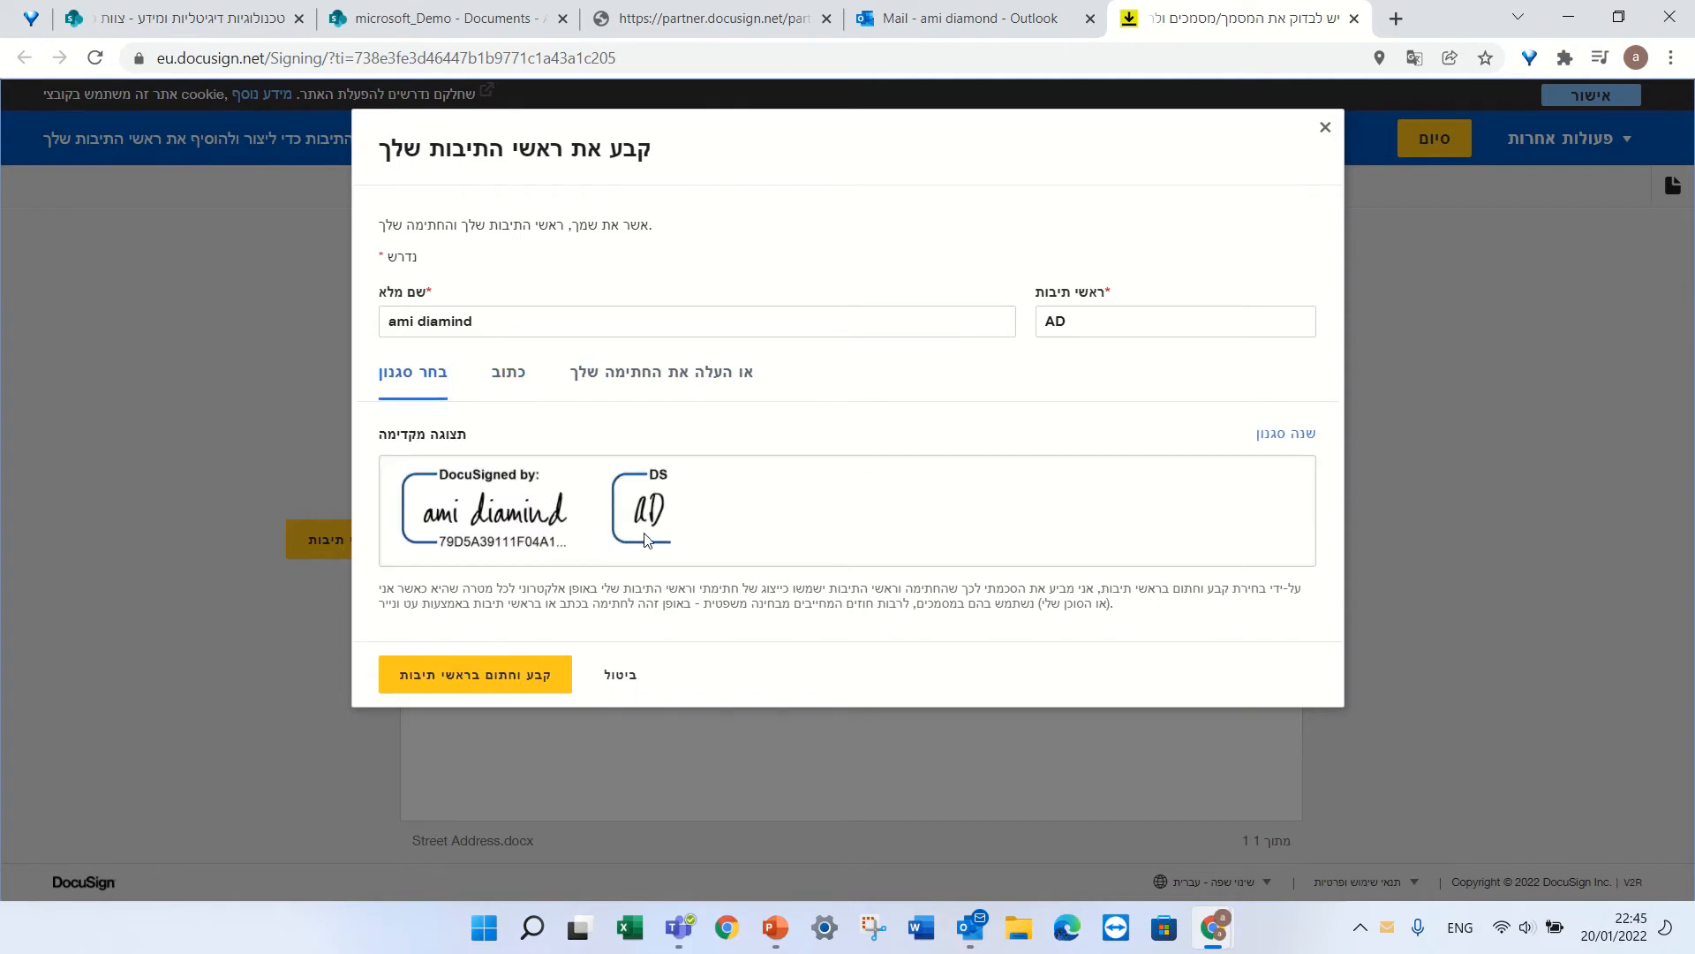
left_click(503, 381)
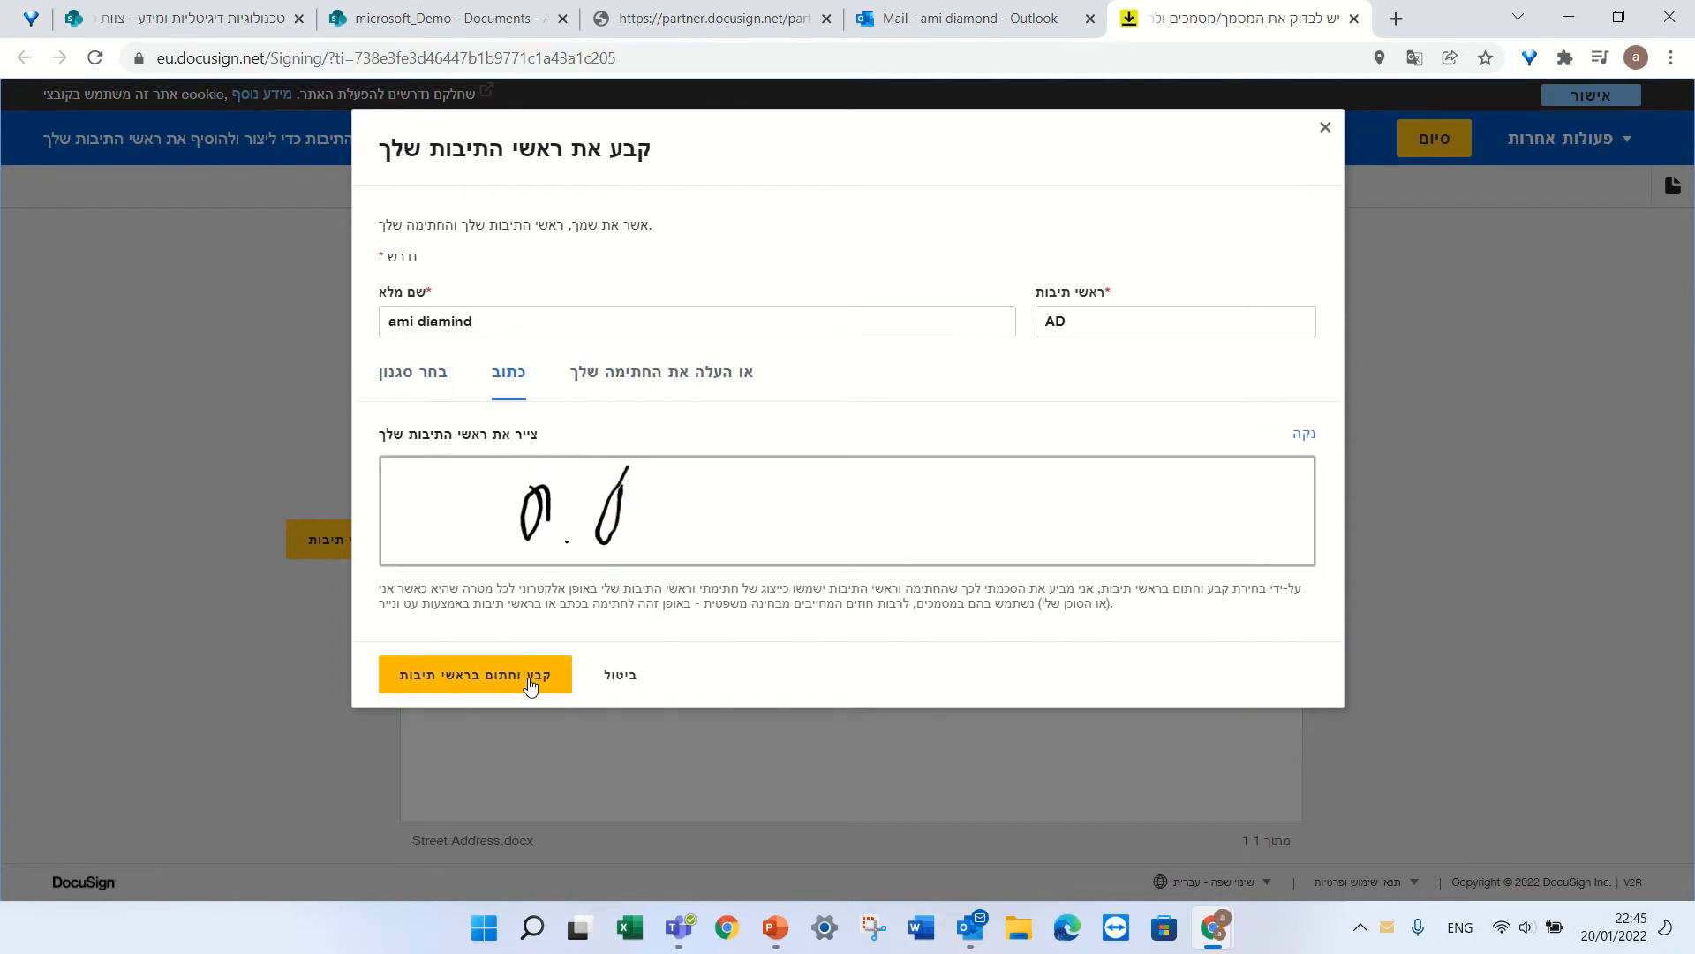
left_click(544, 674)
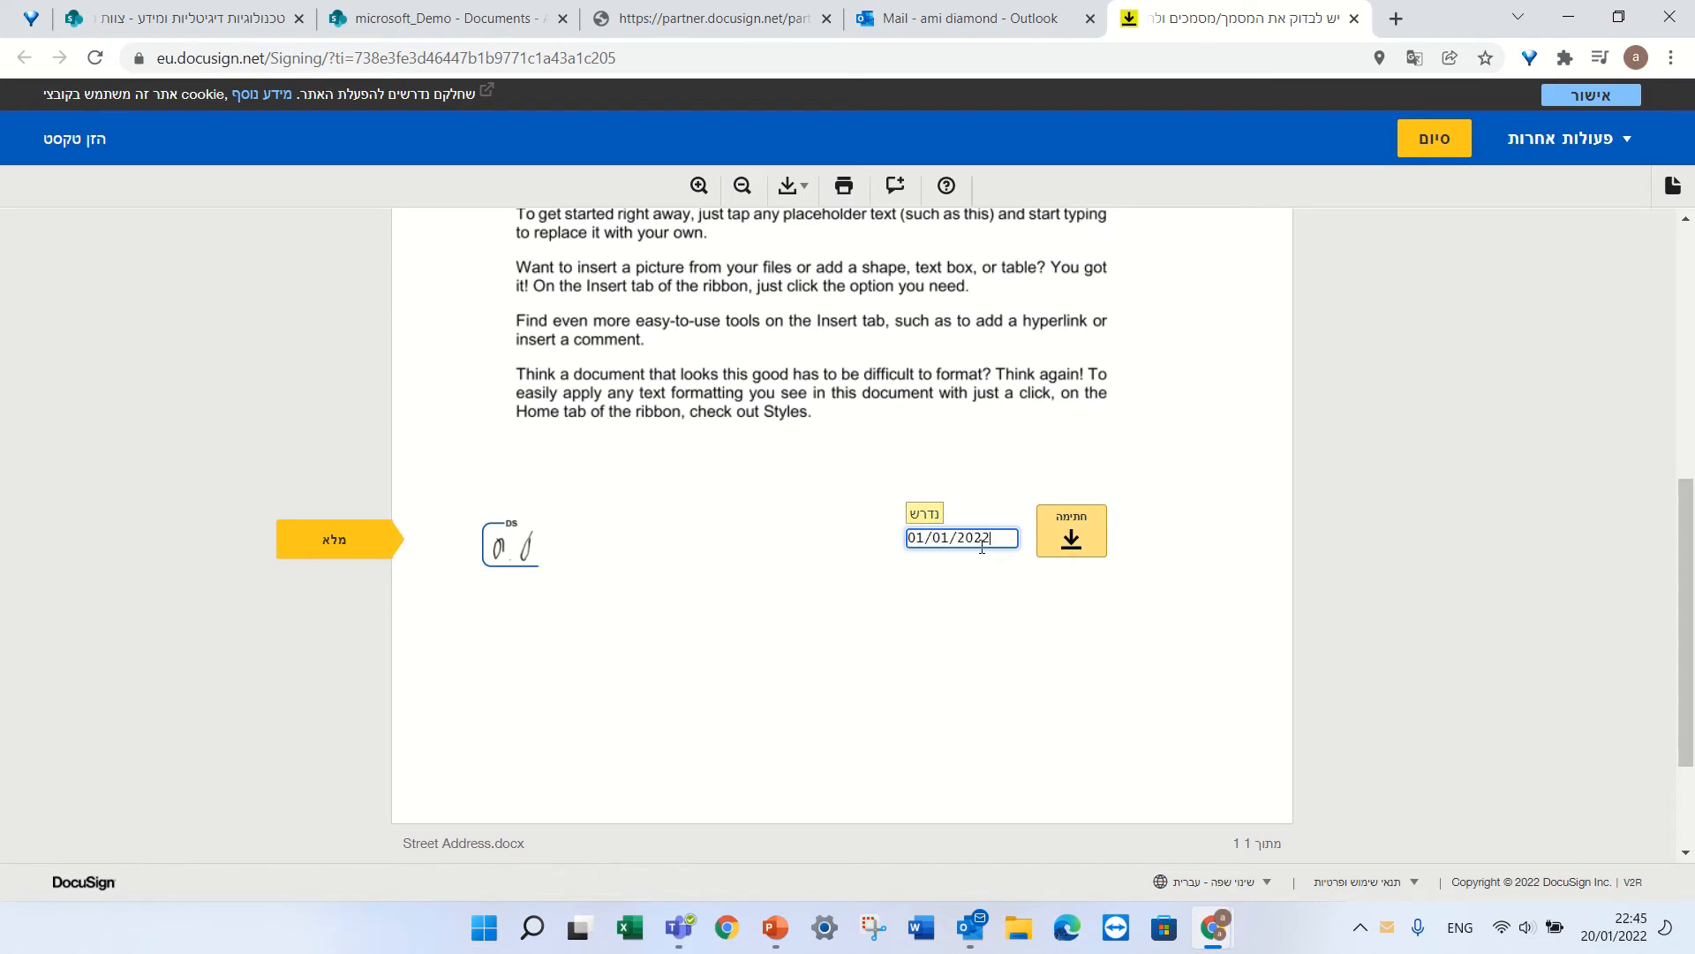
Adopt the auto-styled signature for the signature field and finish signing with סיום.
left_click(1071, 534)
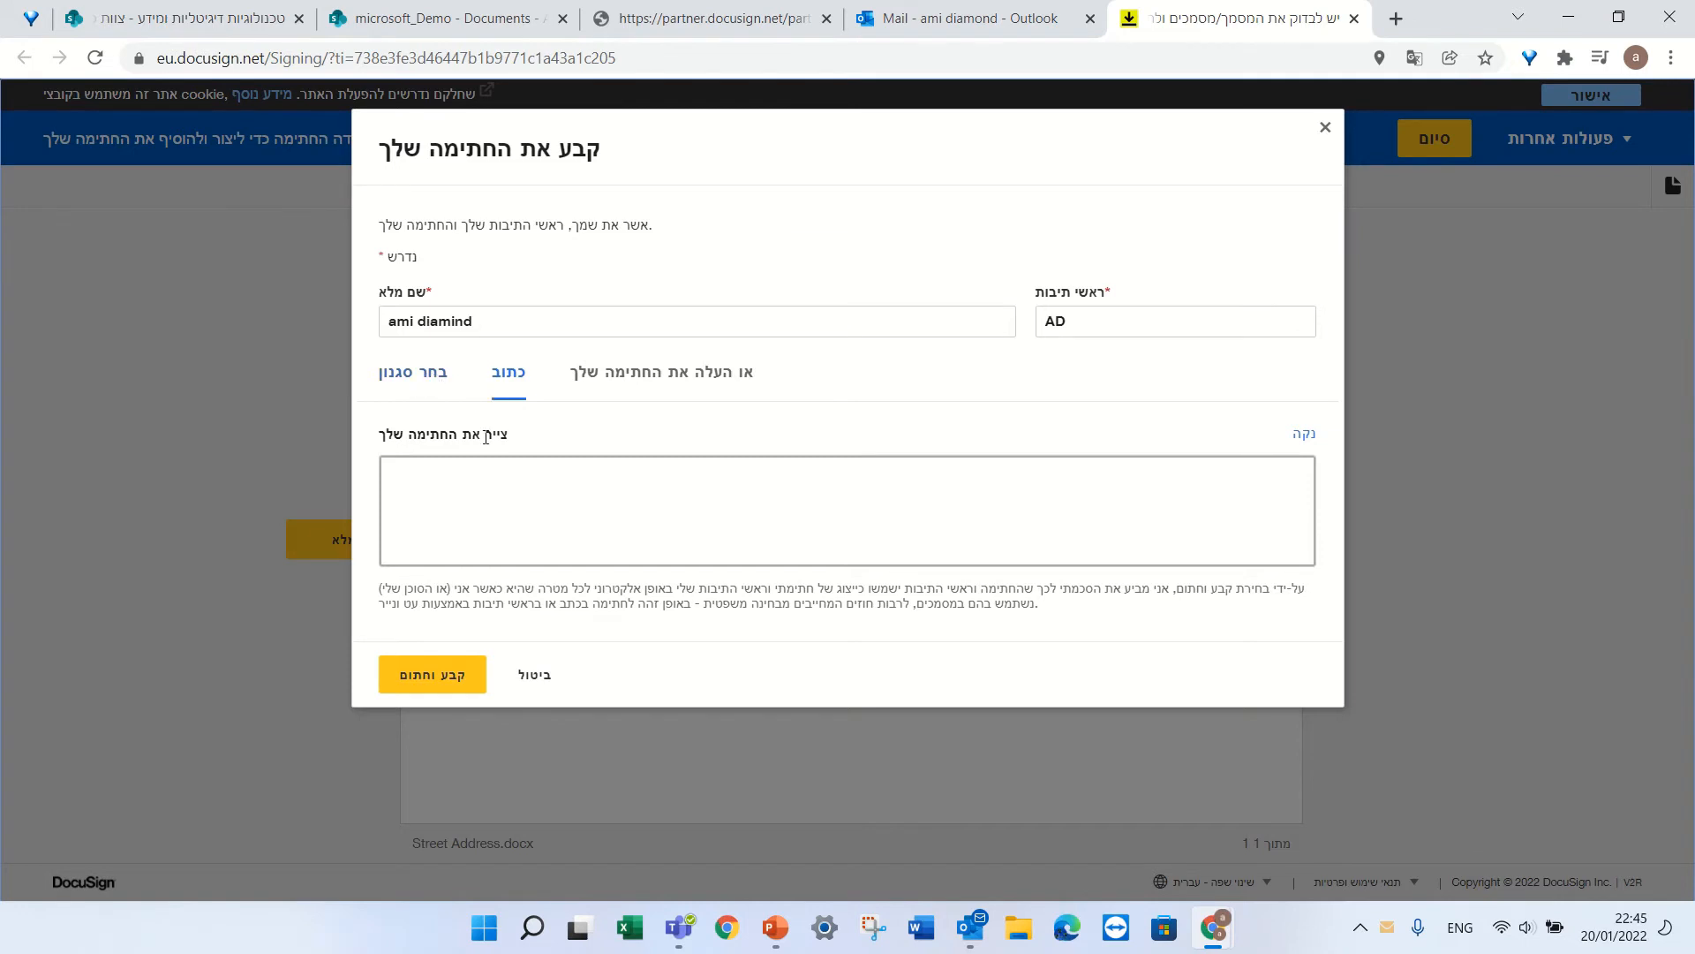
left_click_drag(779, 472, 766, 520)
left_click(415, 373)
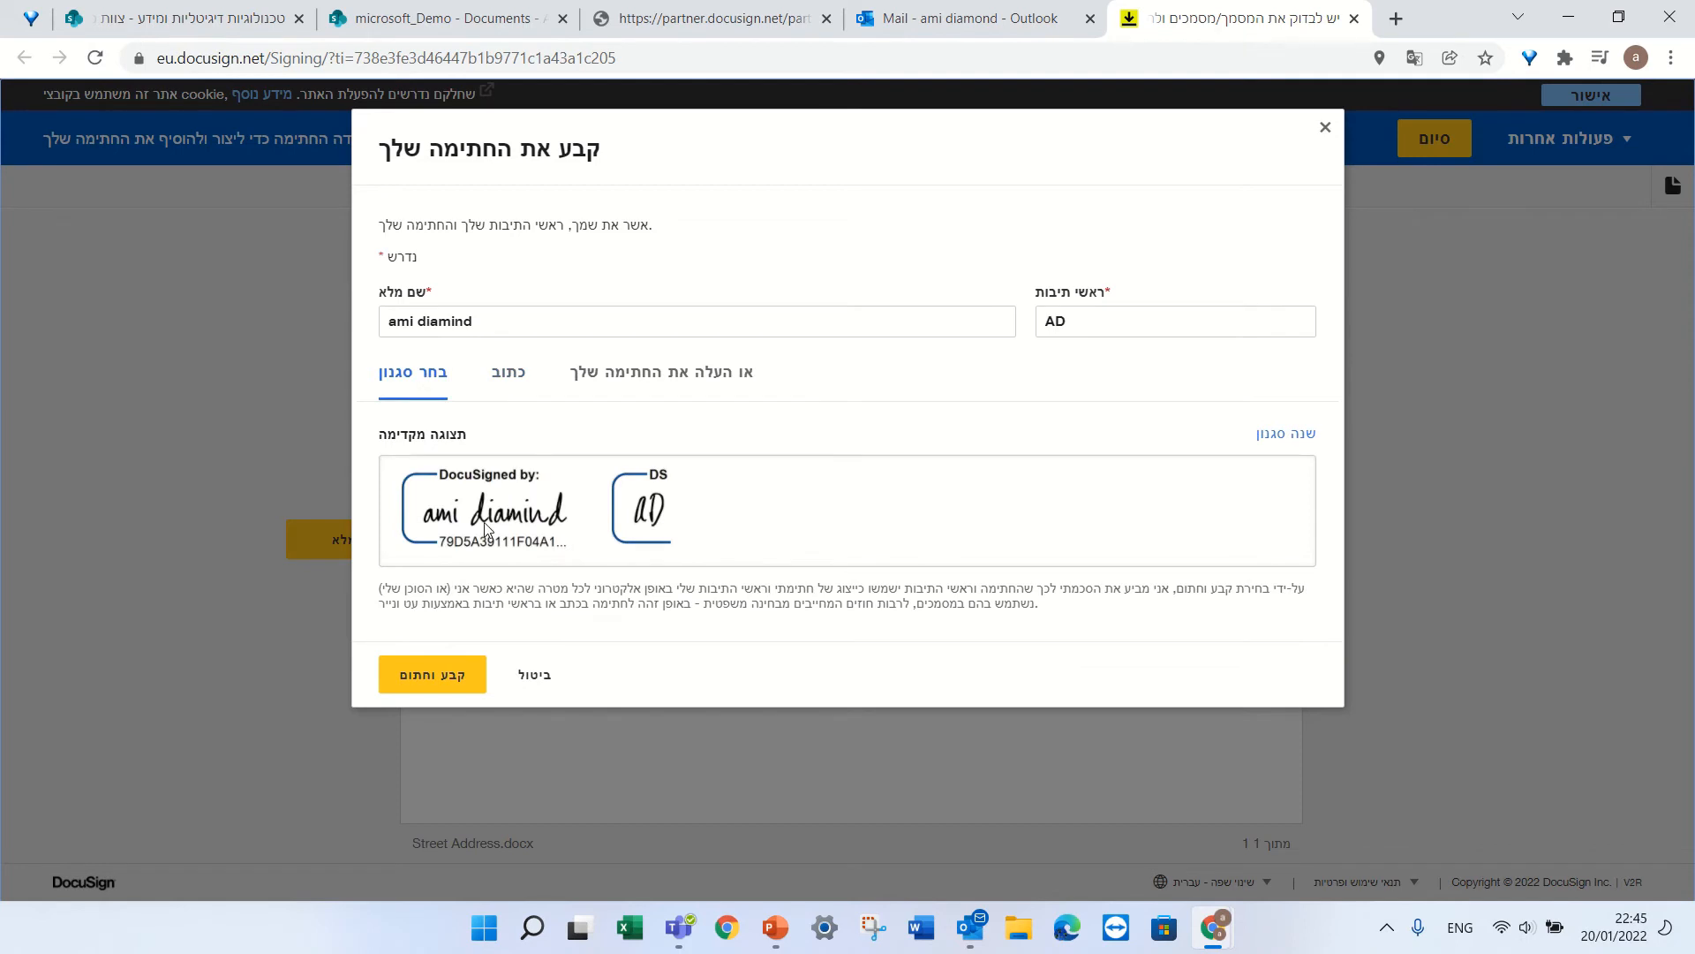
left_click(473, 685)
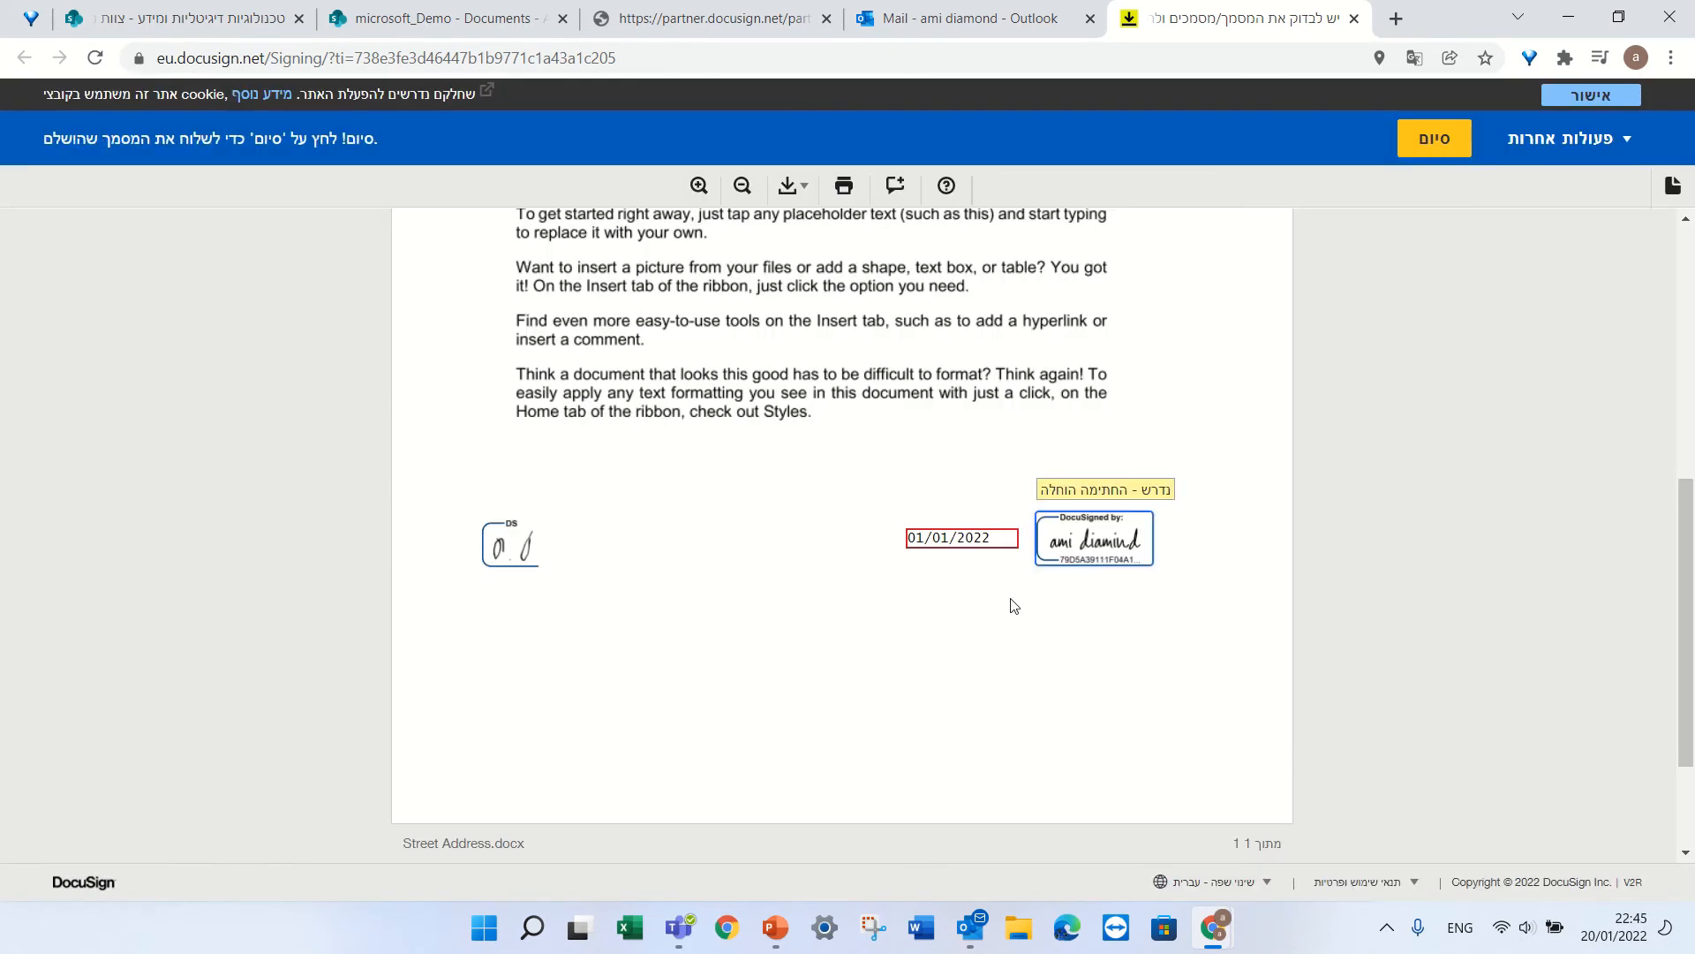
left_click(1434, 146)
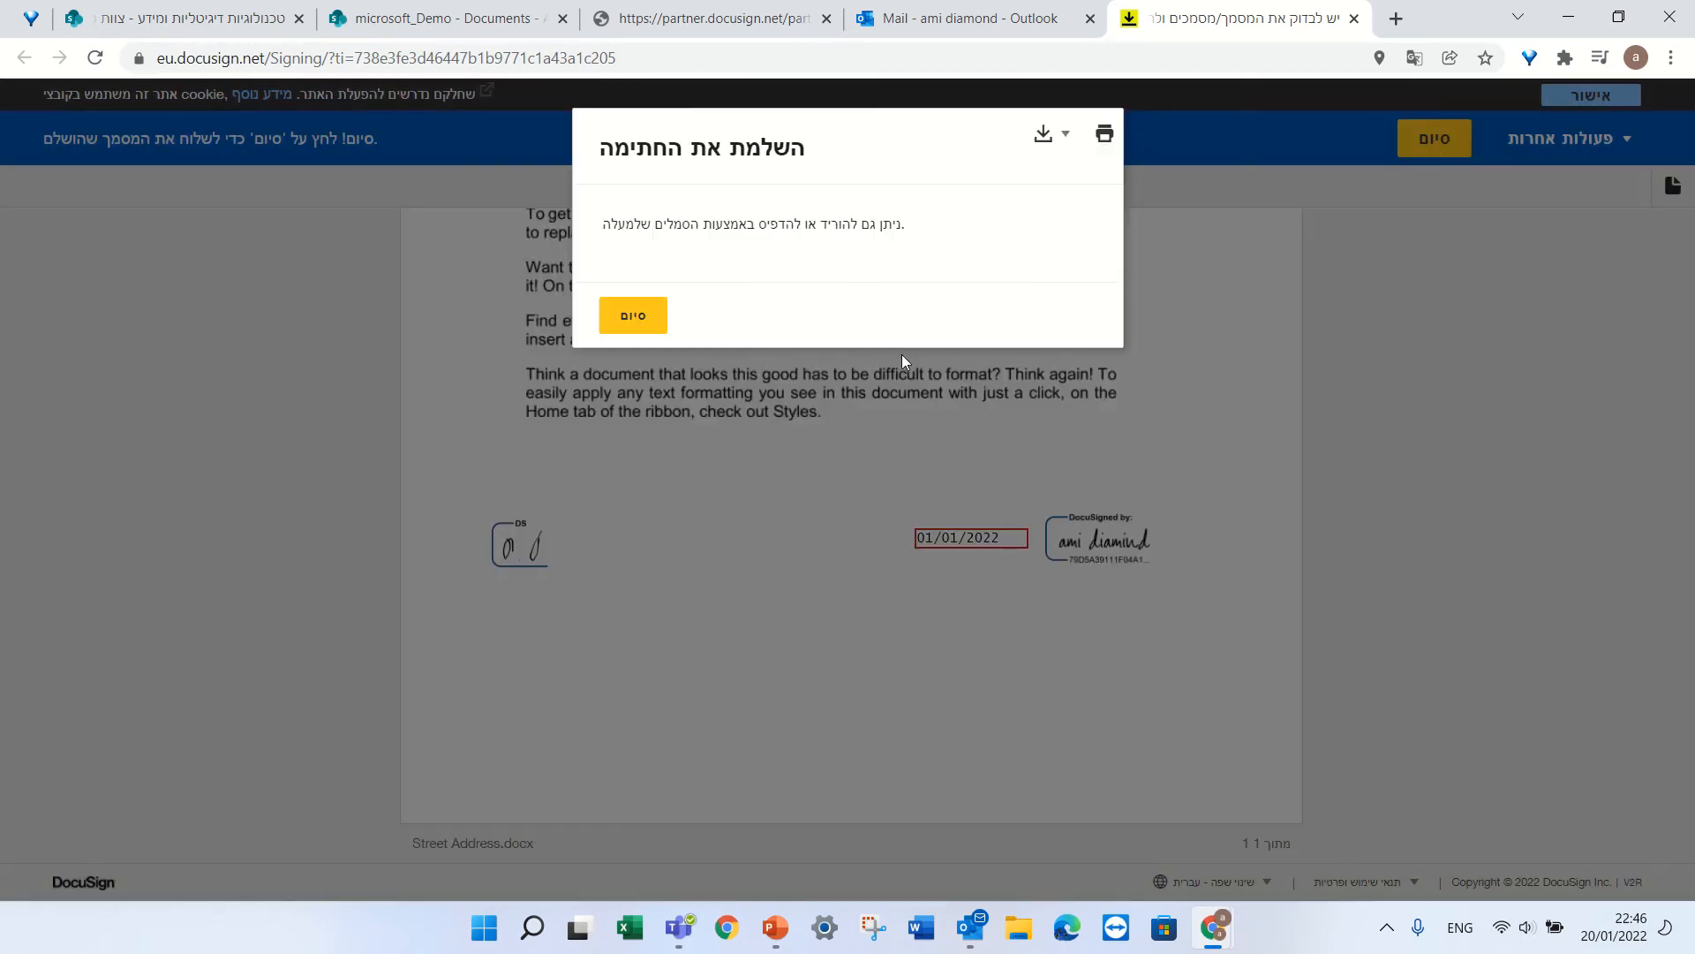
Confirm signing completion and scroll down to the free-trial offer and FAQ section.
left_click(641, 317)
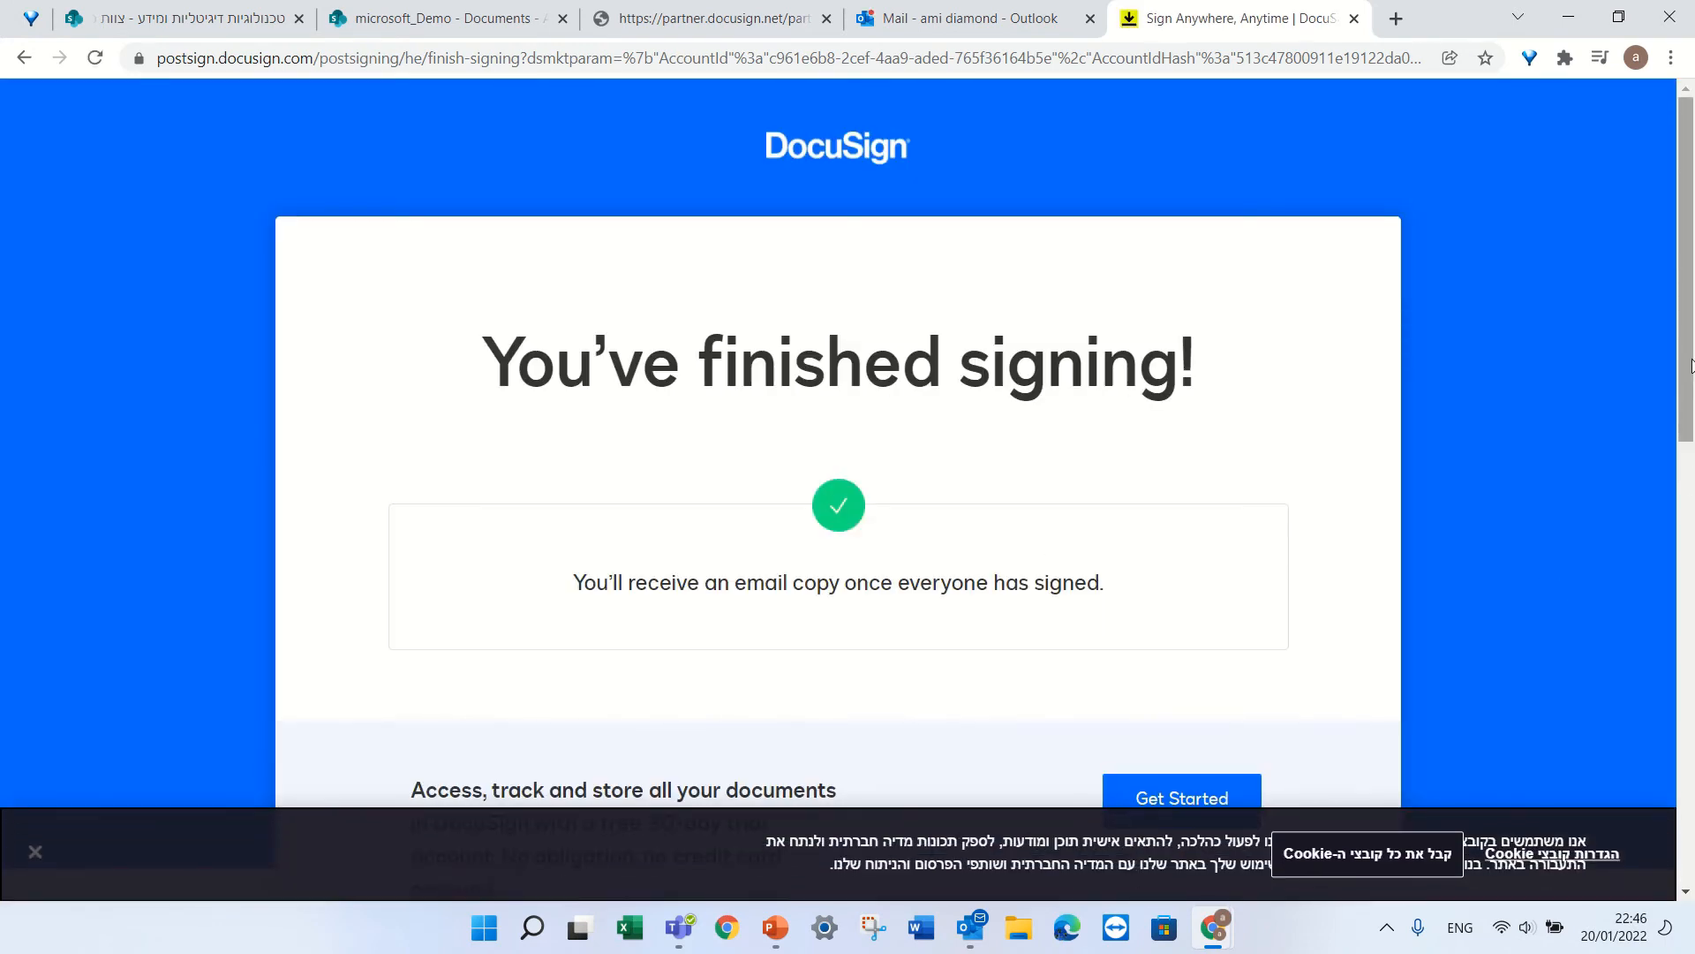
left_click_drag(1691, 364, 1686, 600)
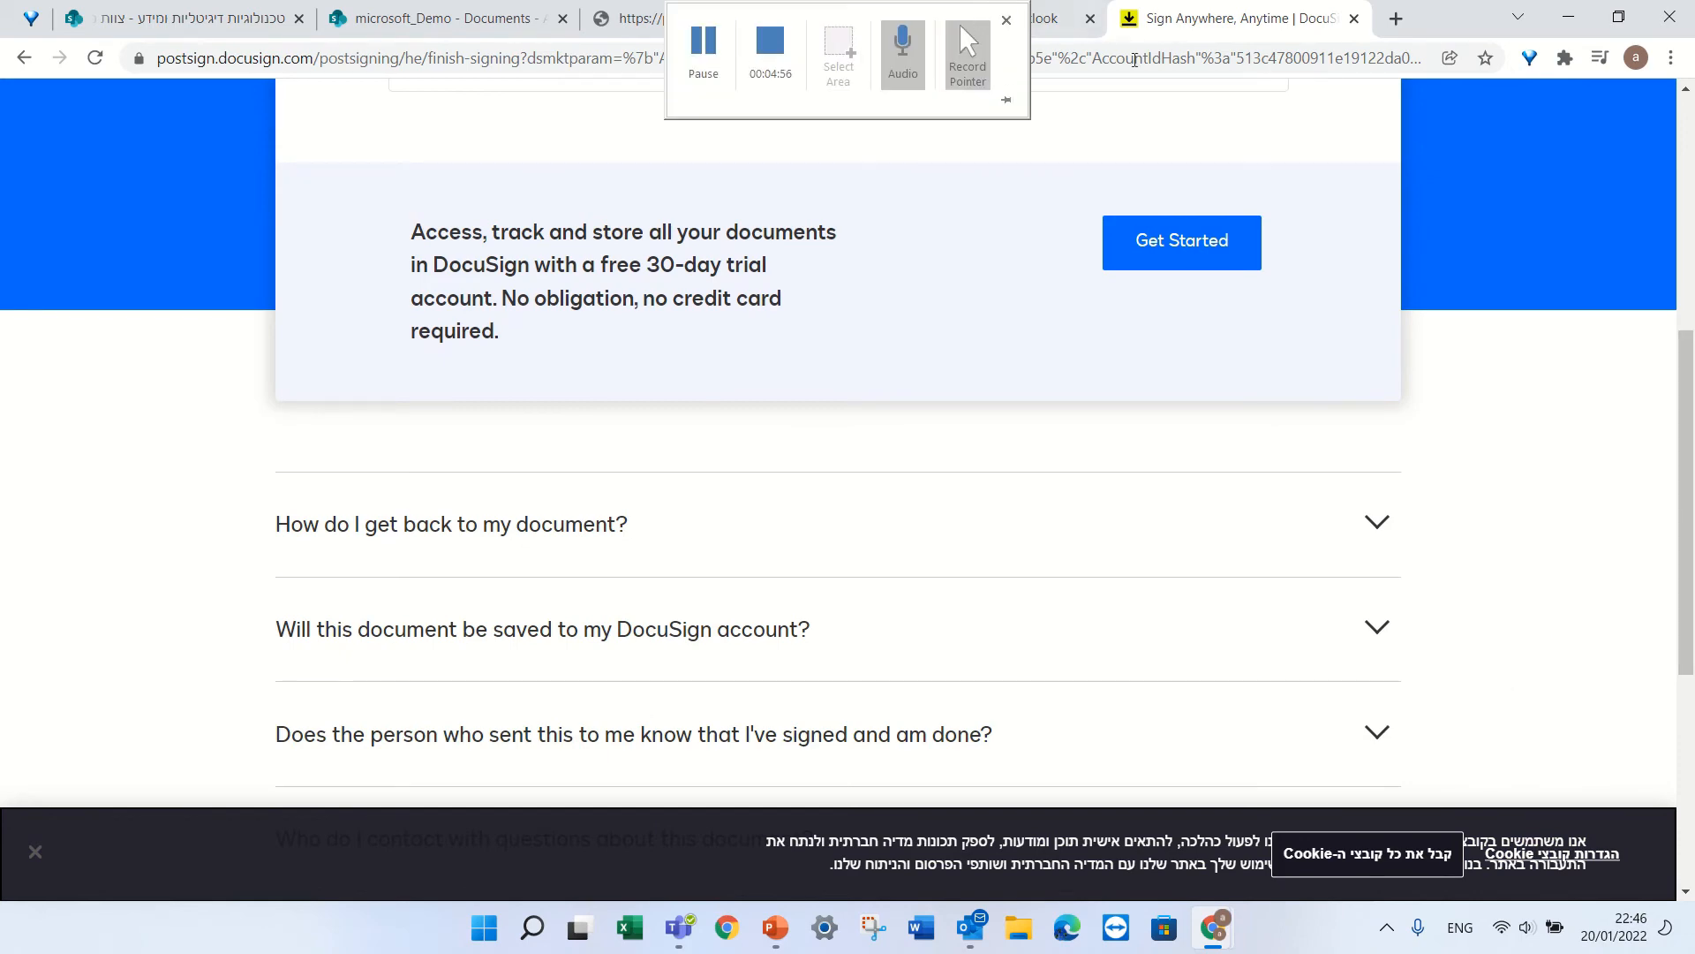
In Outlook on the web, view the completed DocuSign email's signed document with initials, 01/01/2022 date and signature.
left_click(980, 35)
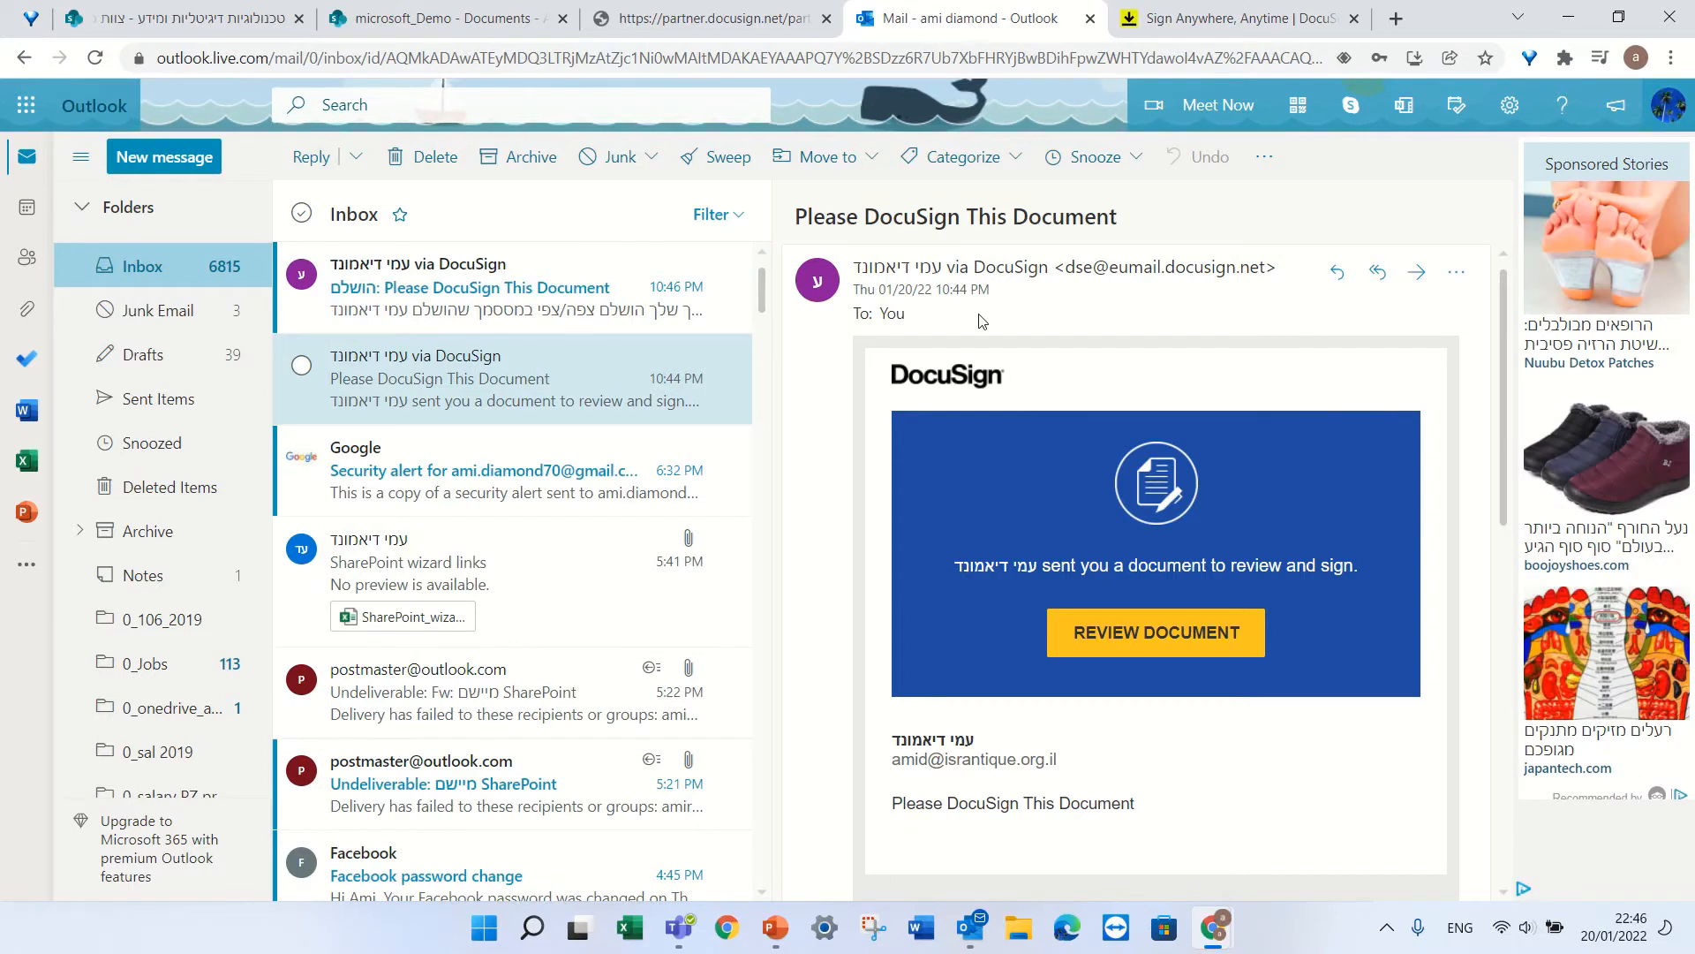
left_click(446, 288)
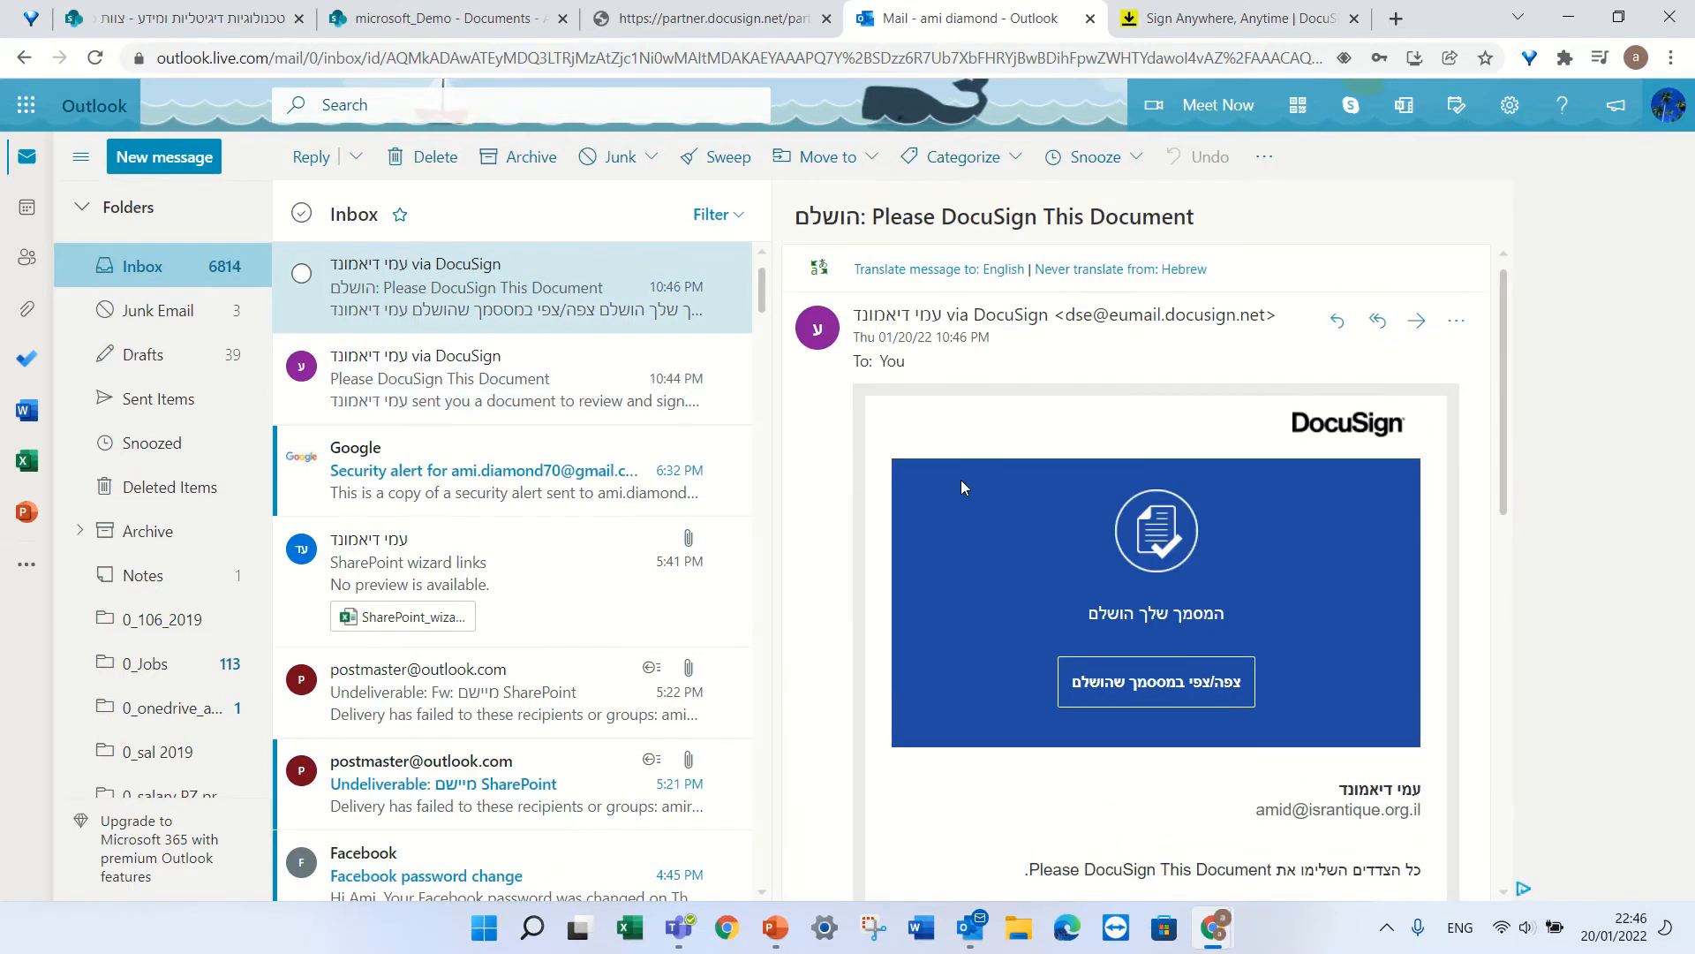
left_click(1215, 685)
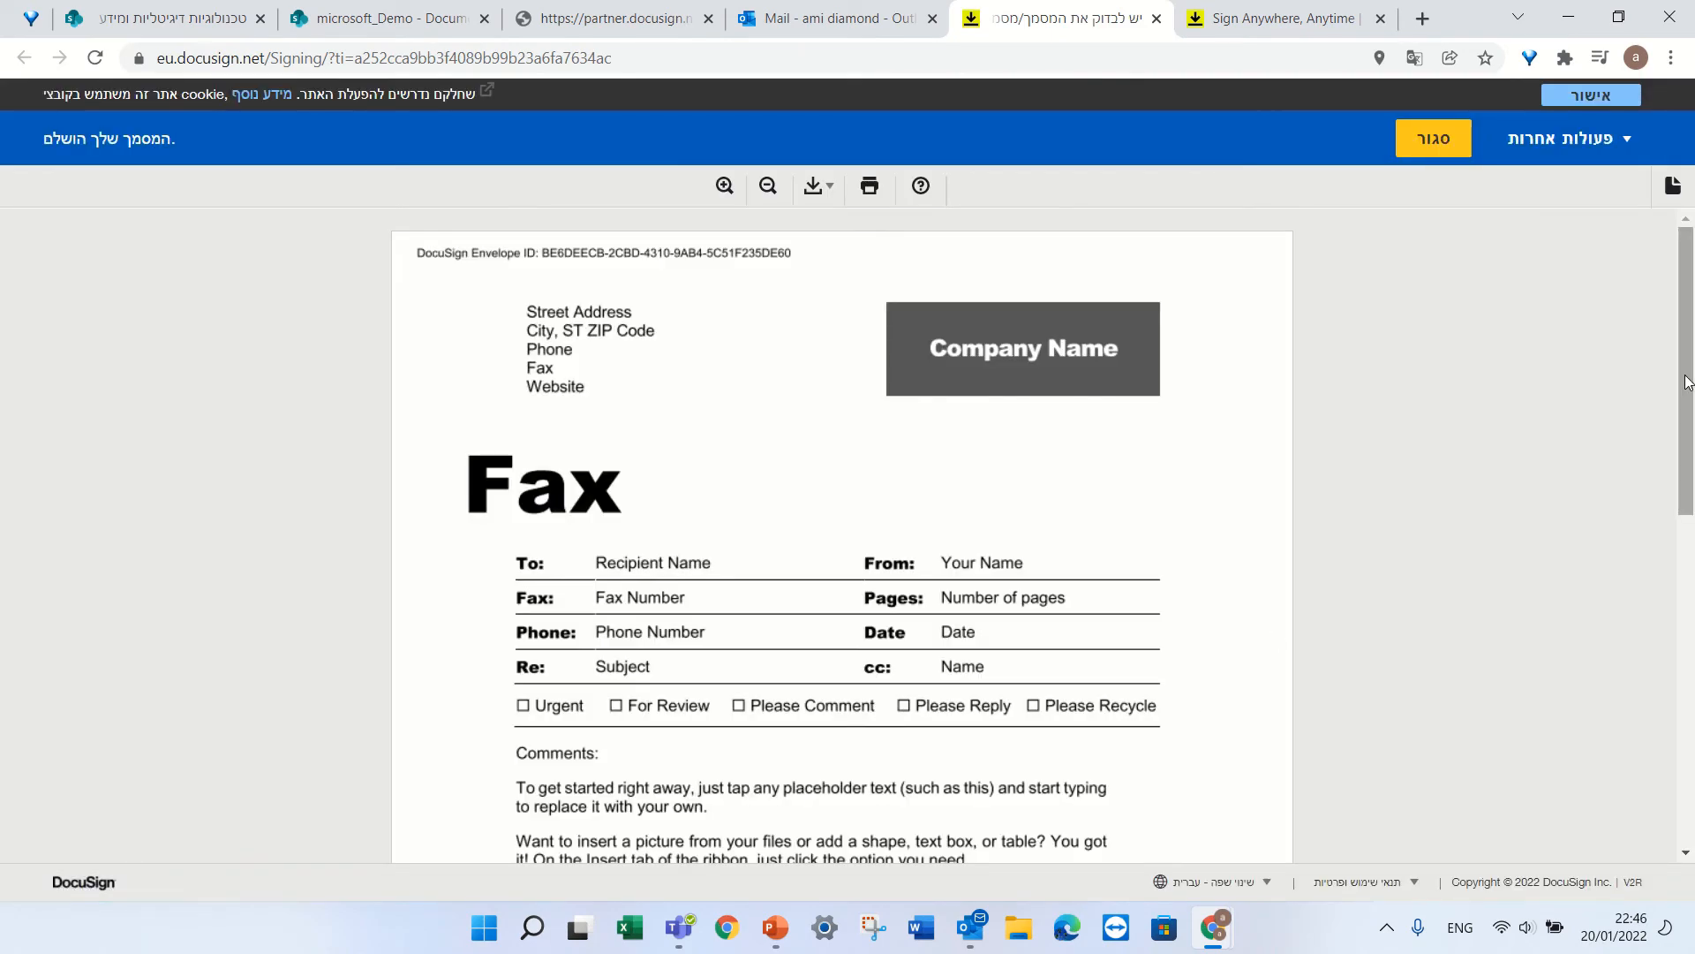
left_click(1688, 606)
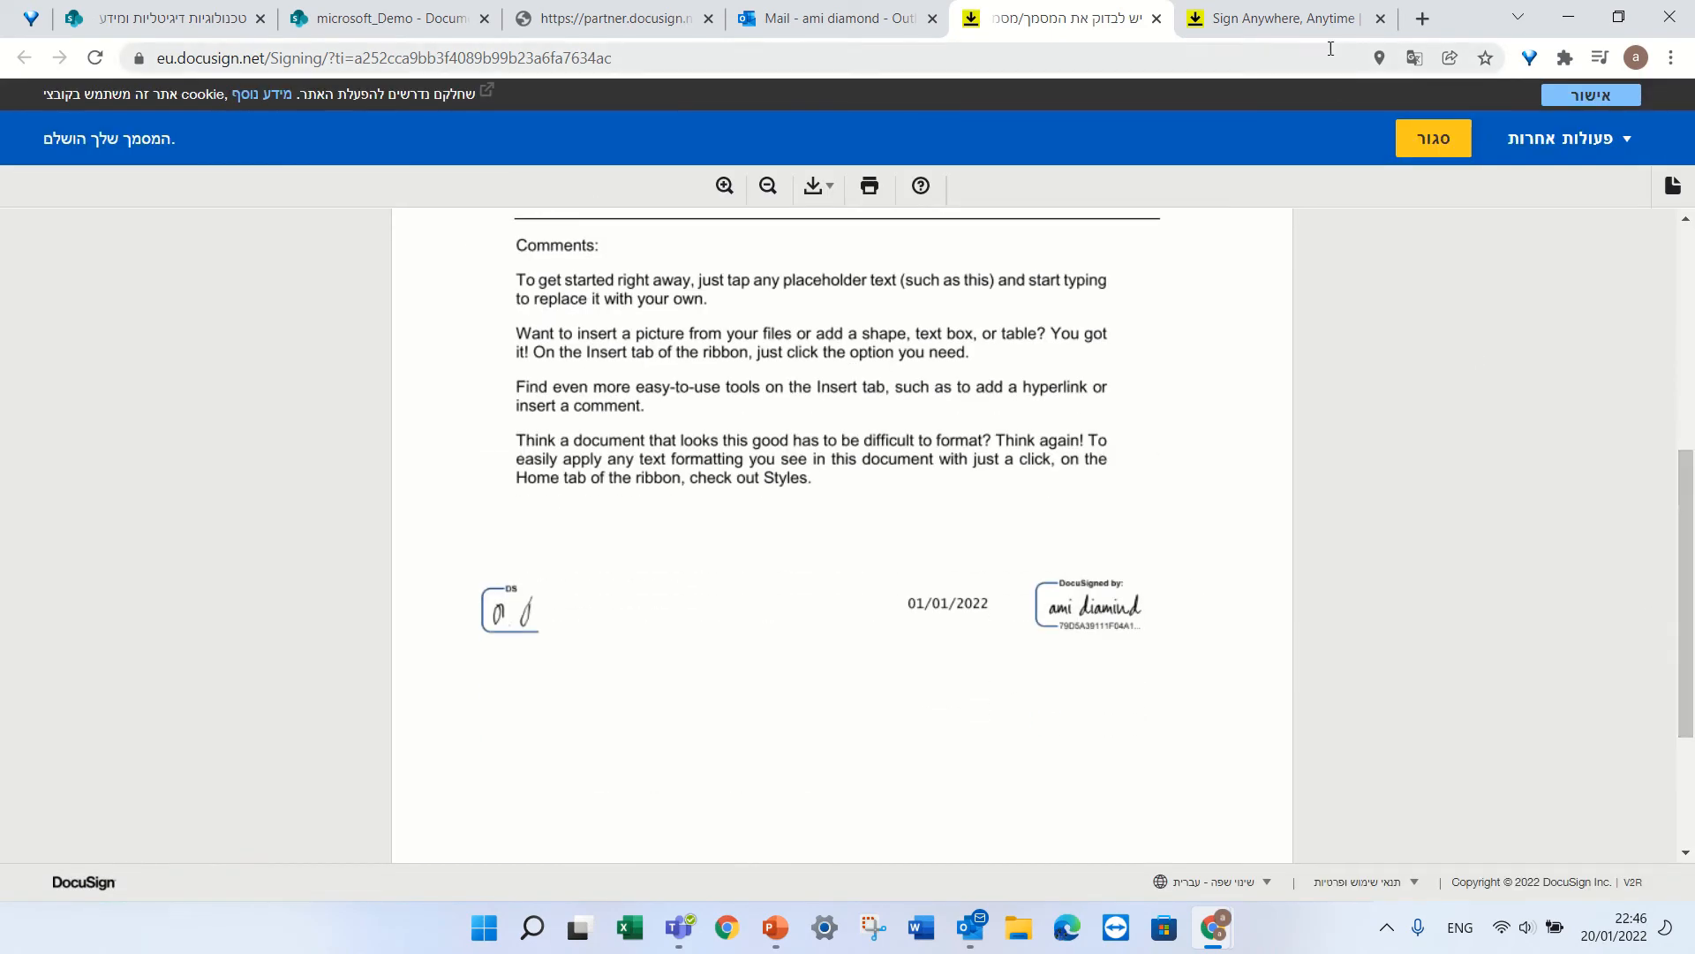
left_click(1157, 17)
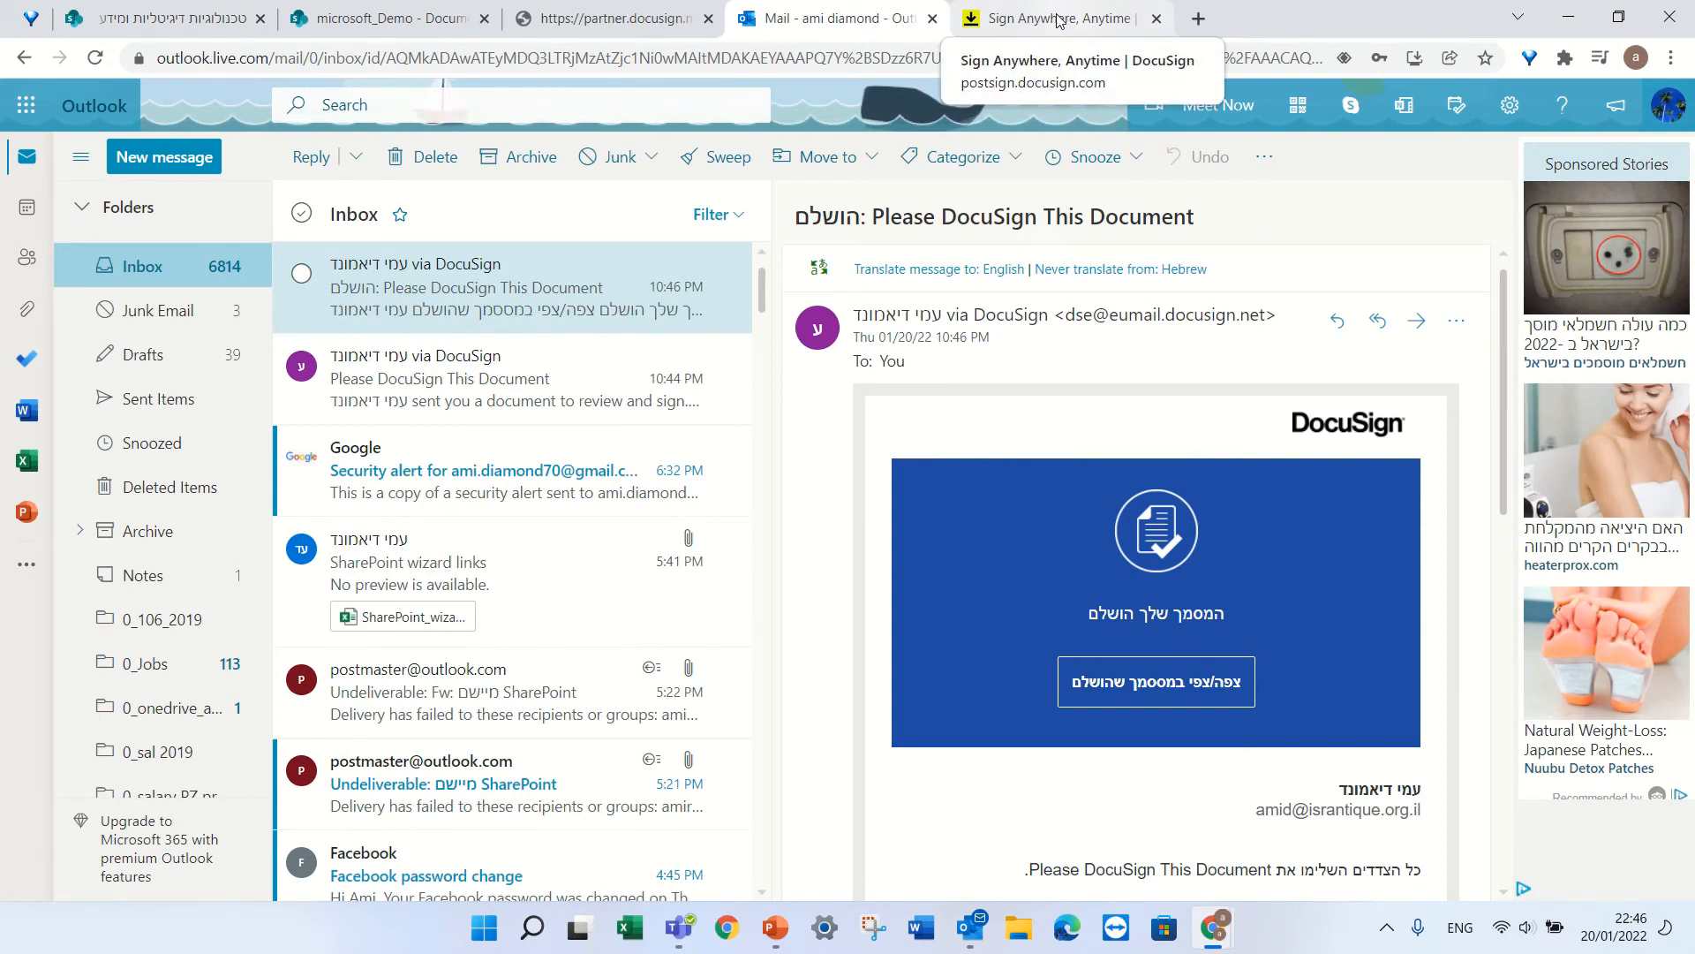
Return to the DocuSign 'You've finished signing!' page, then the DocuSign partner page.
mouse_move(721, 53)
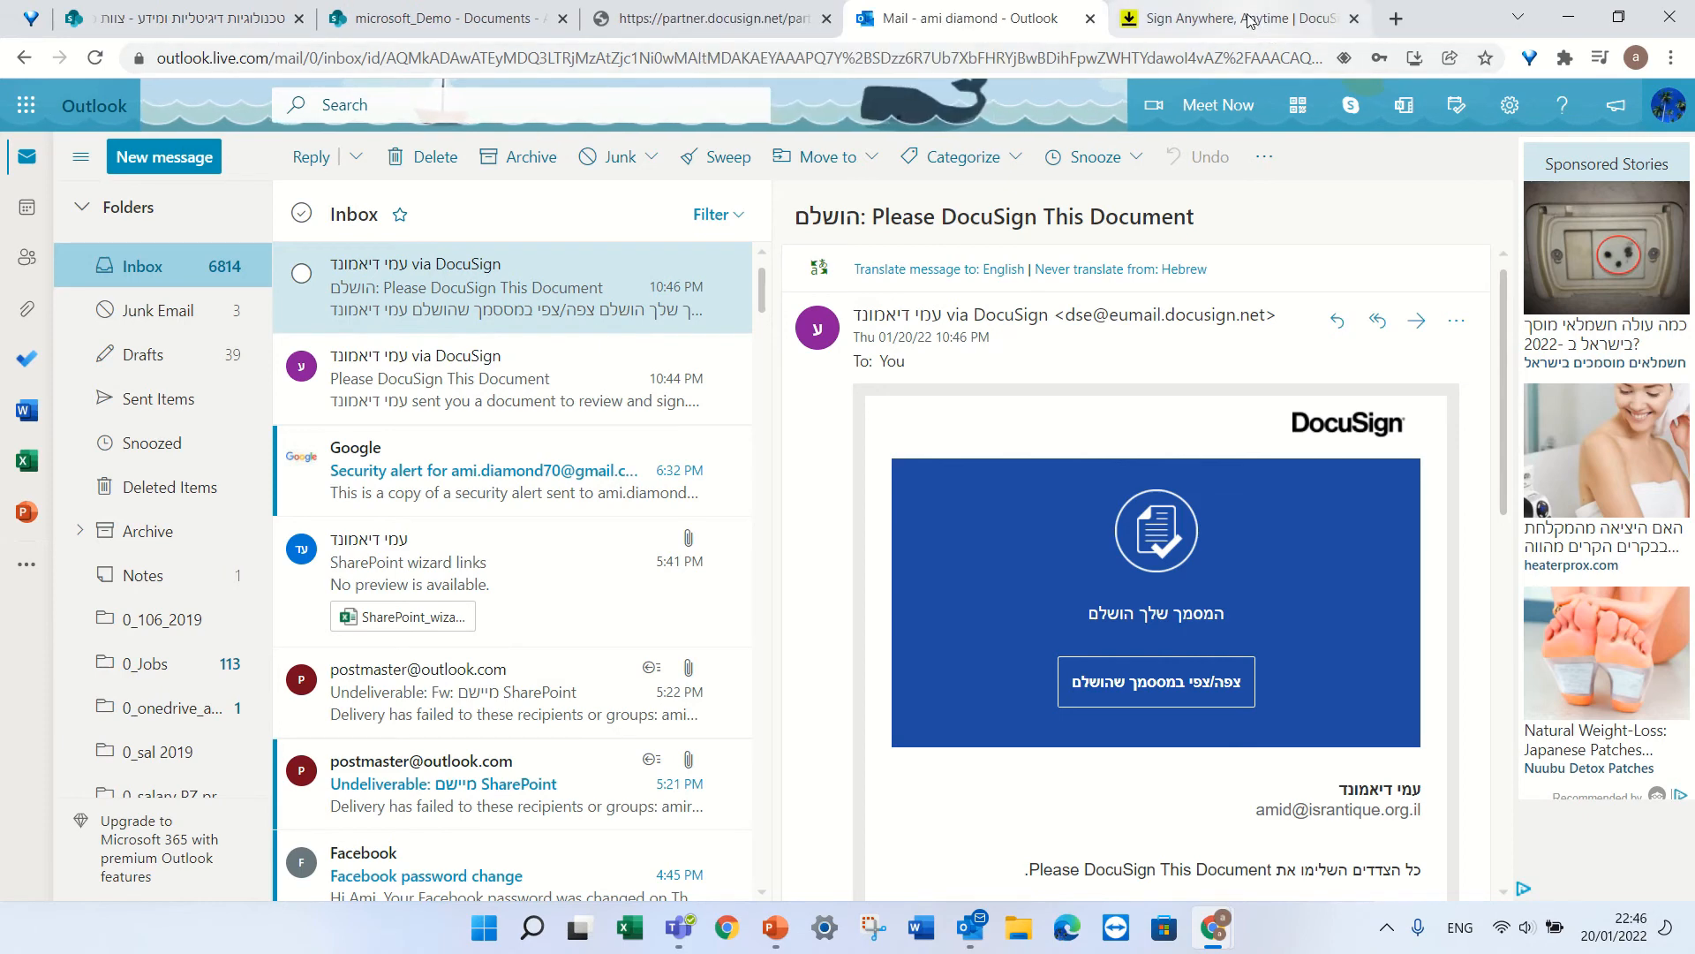
left_click(1236, 18)
scroll(1673, 465, "up", 5)
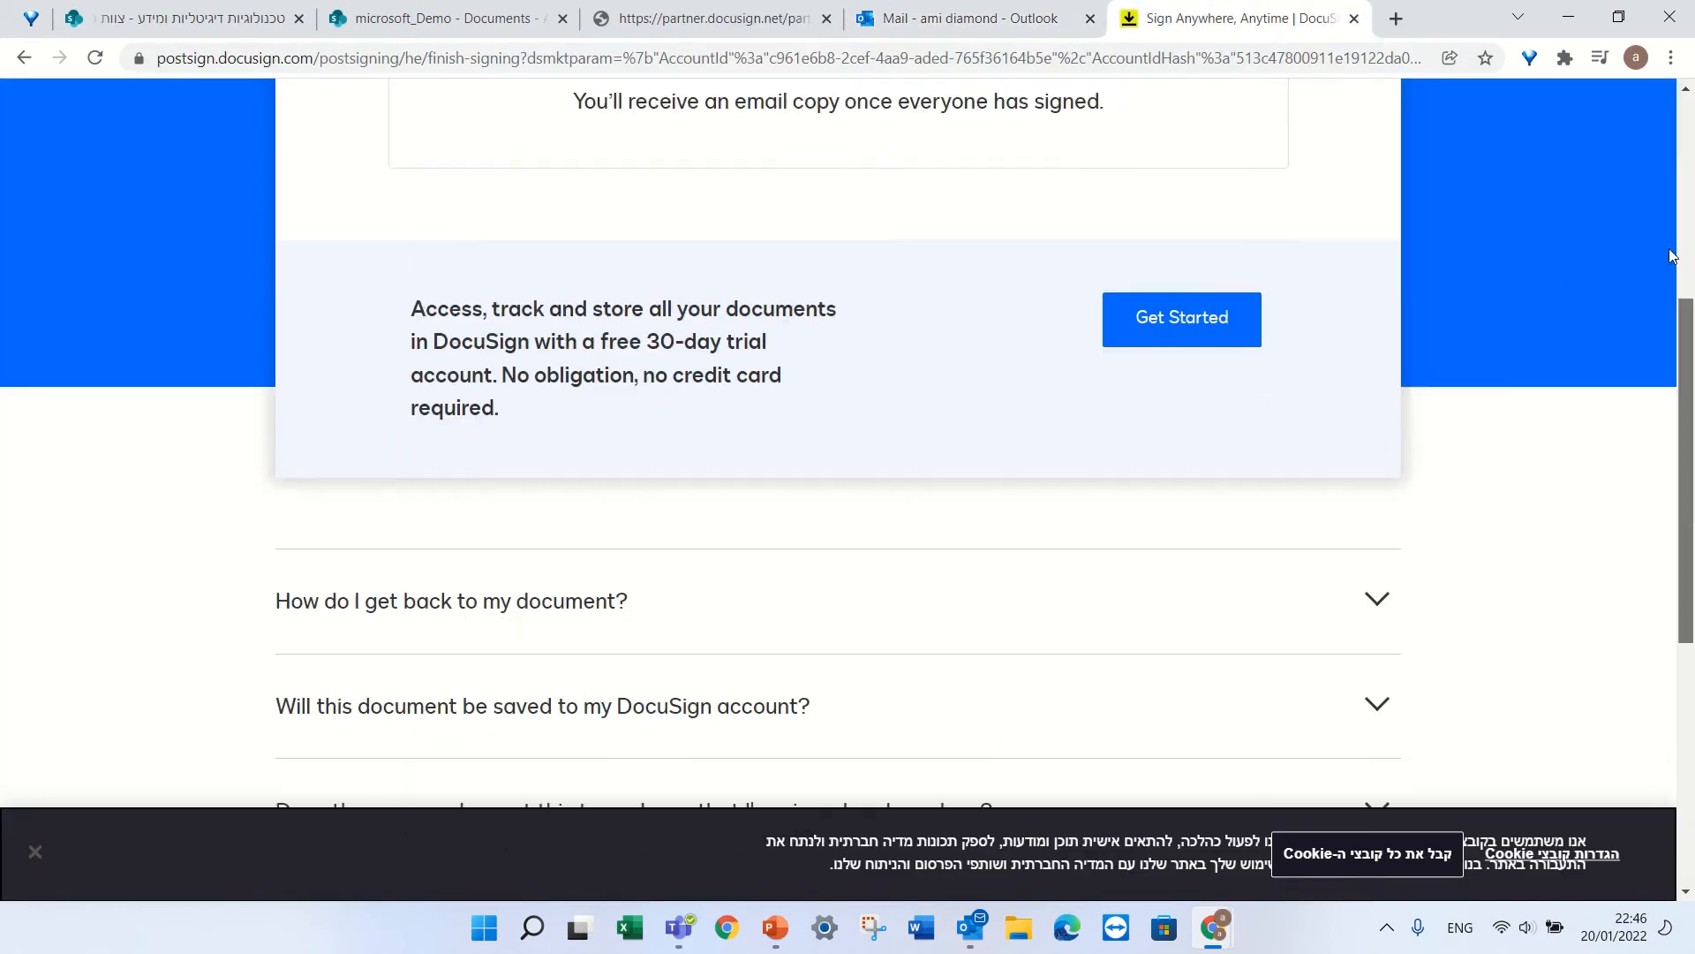
mouse_move(706, 18)
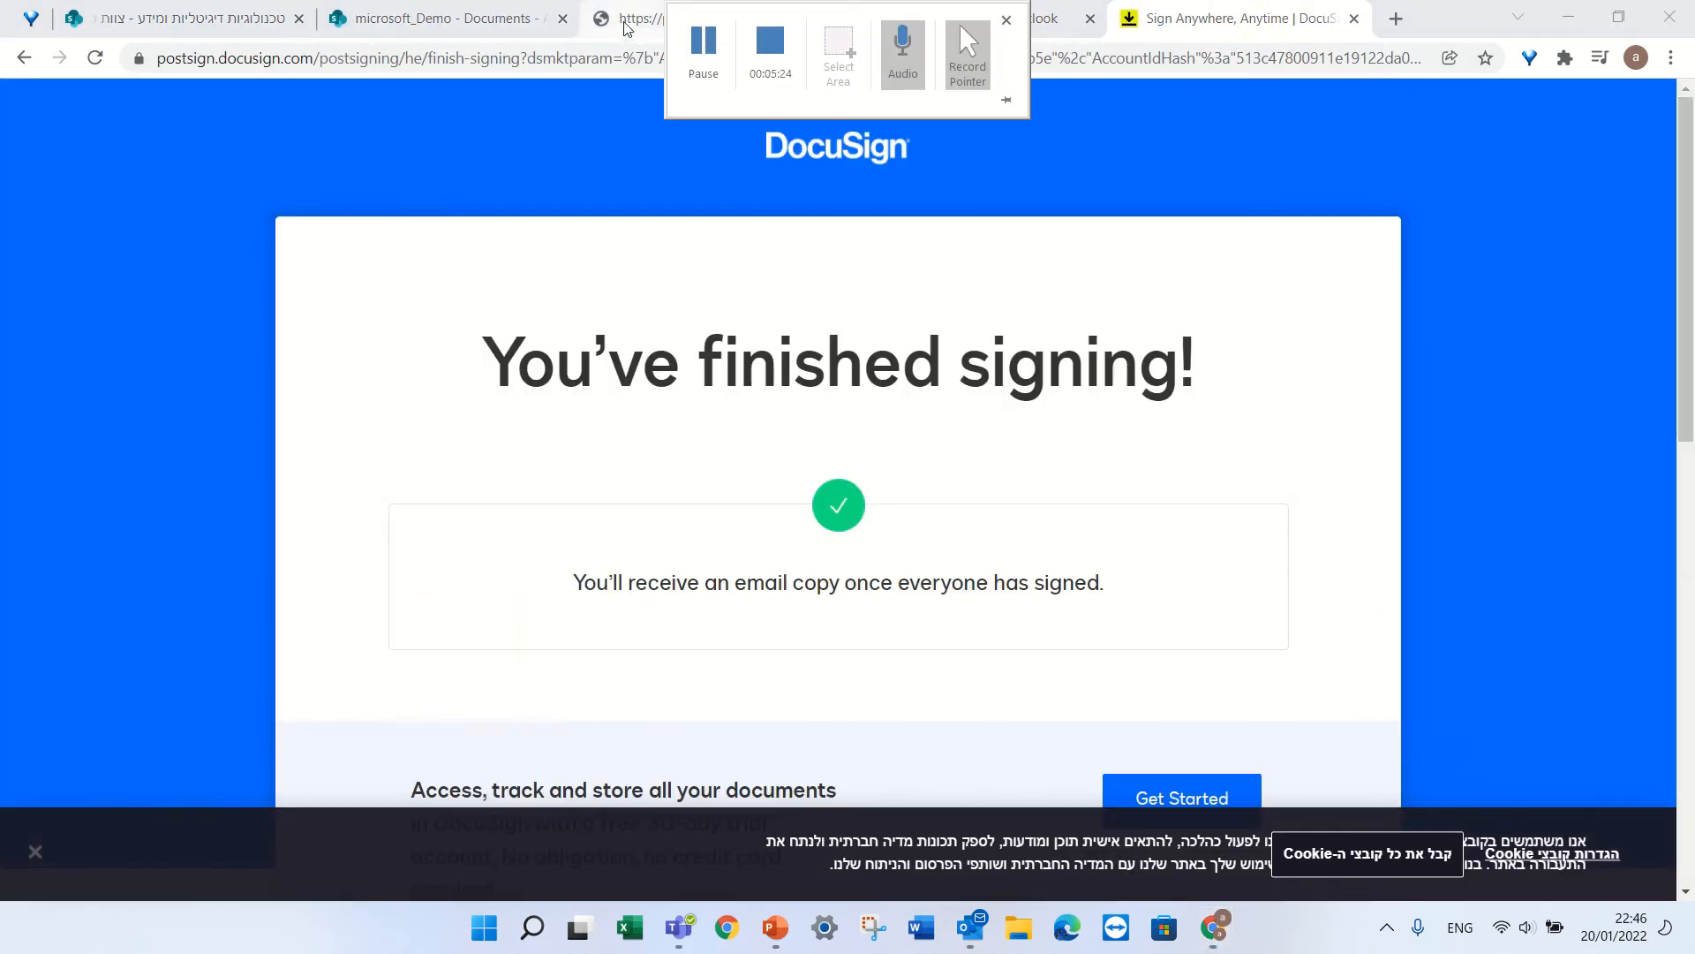
left_click(631, 18)
Preview the signed Street Address file in microsoft_Demo's DocuSign Documents folder.
left_click(486, 21)
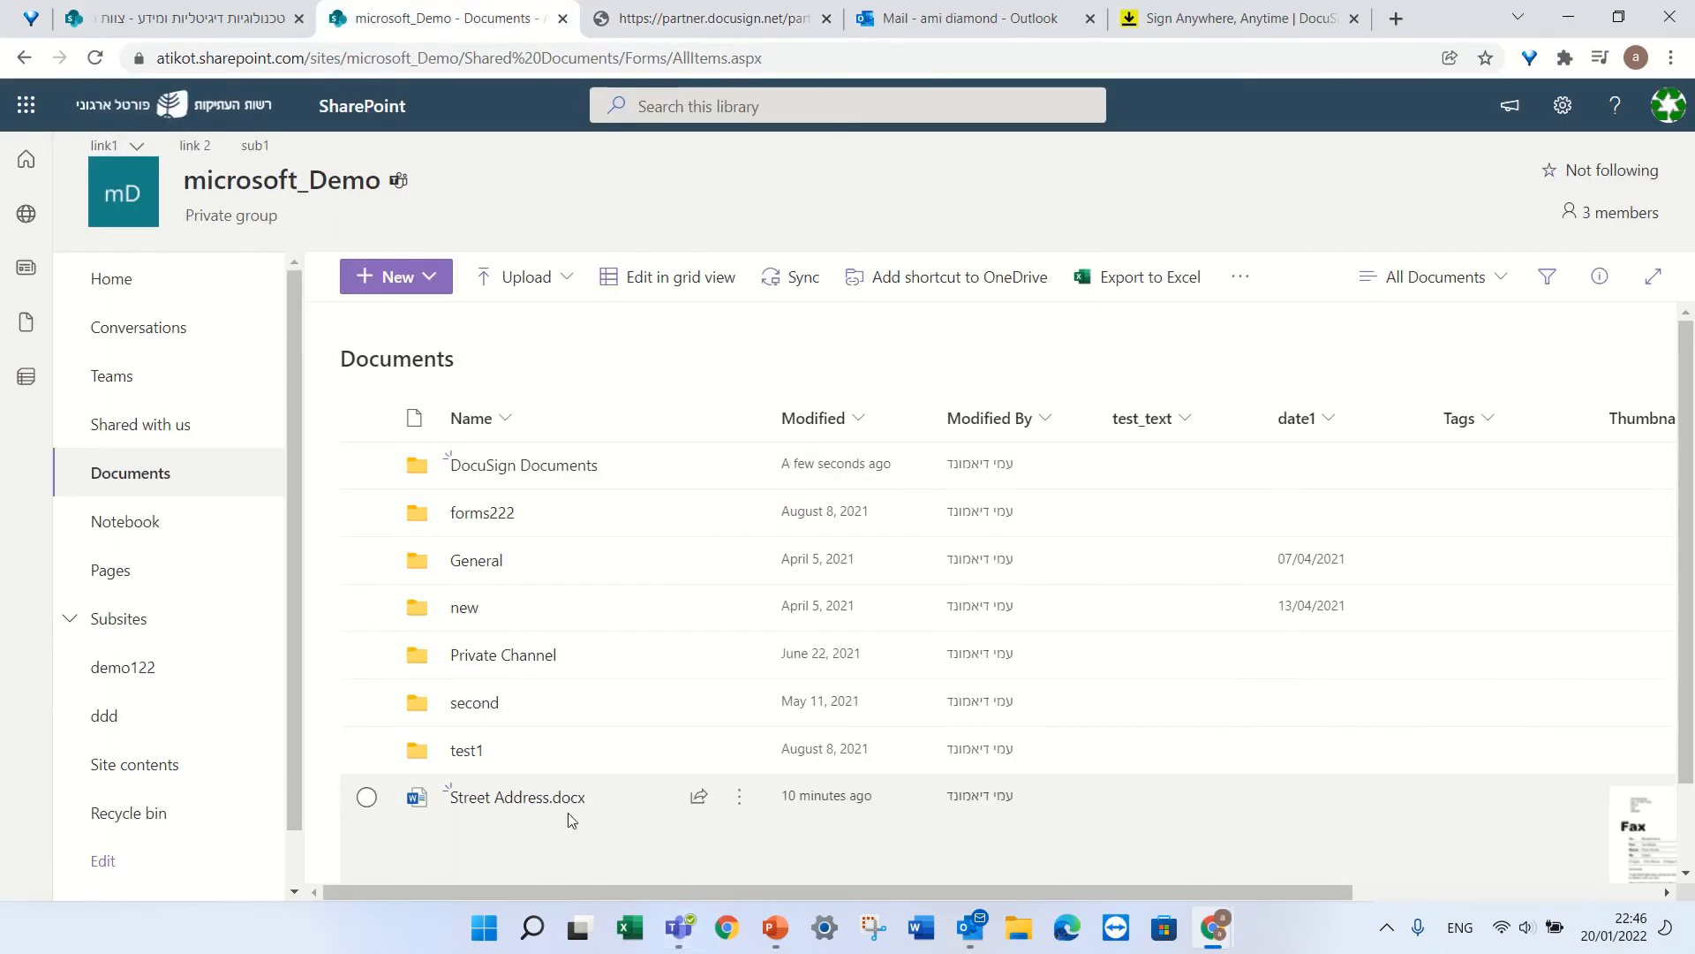
mouse_move(512, 804)
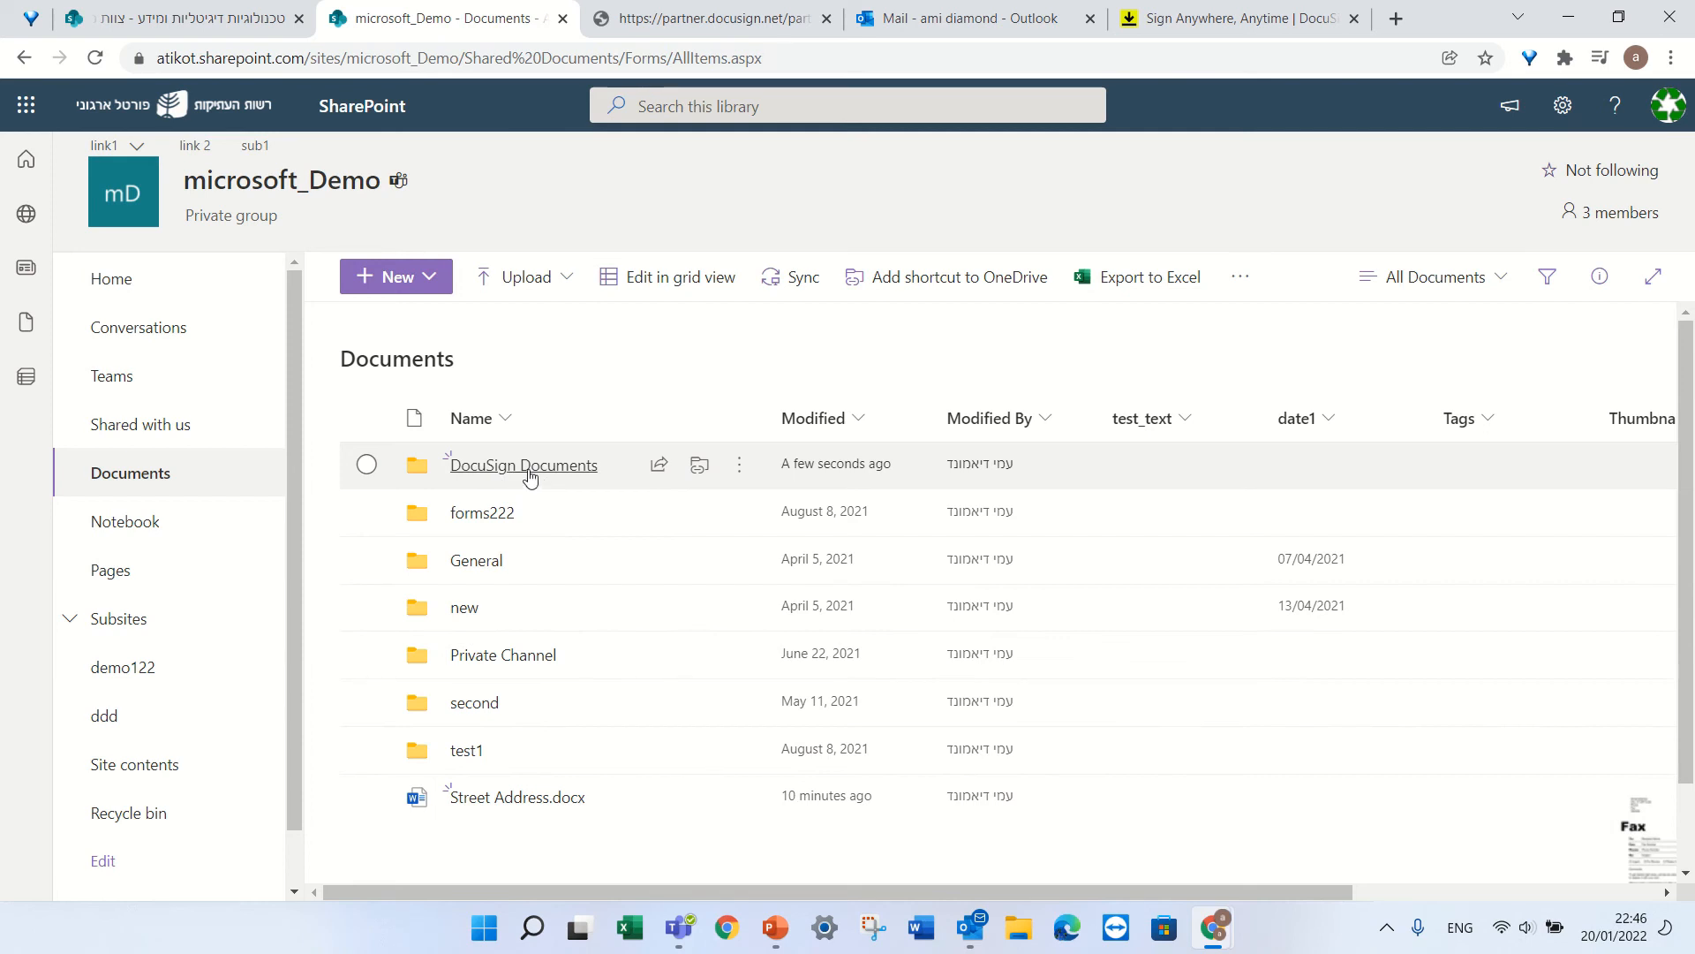
left_click(534, 477)
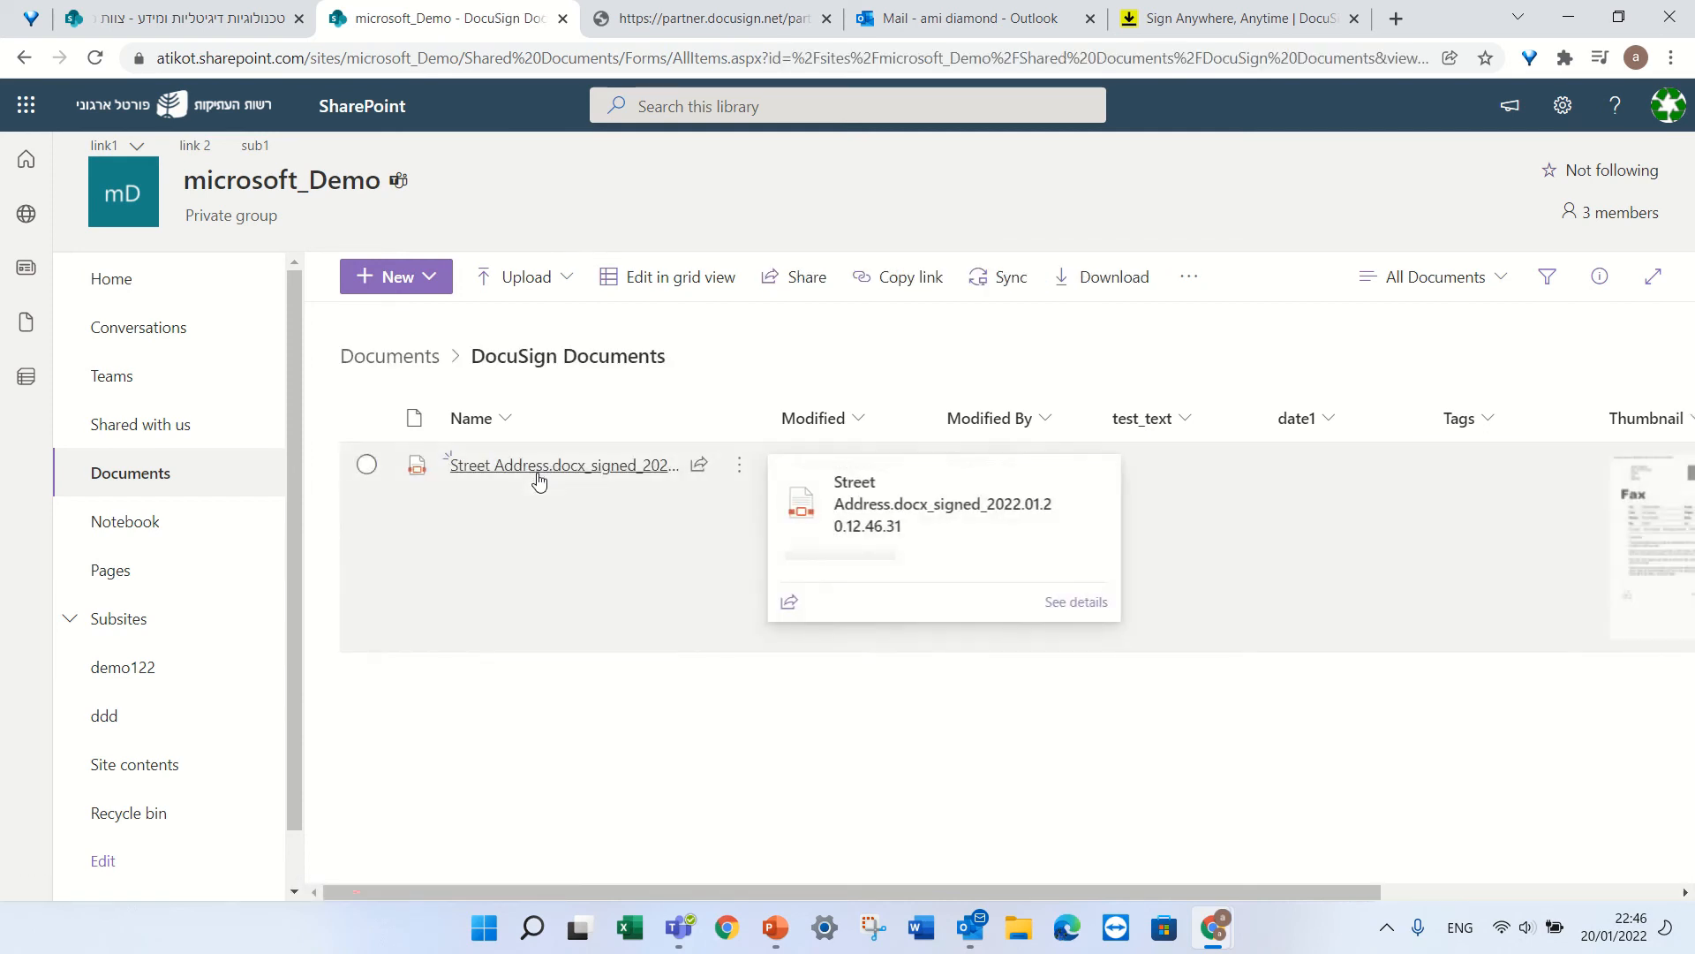
left_click(567, 469)
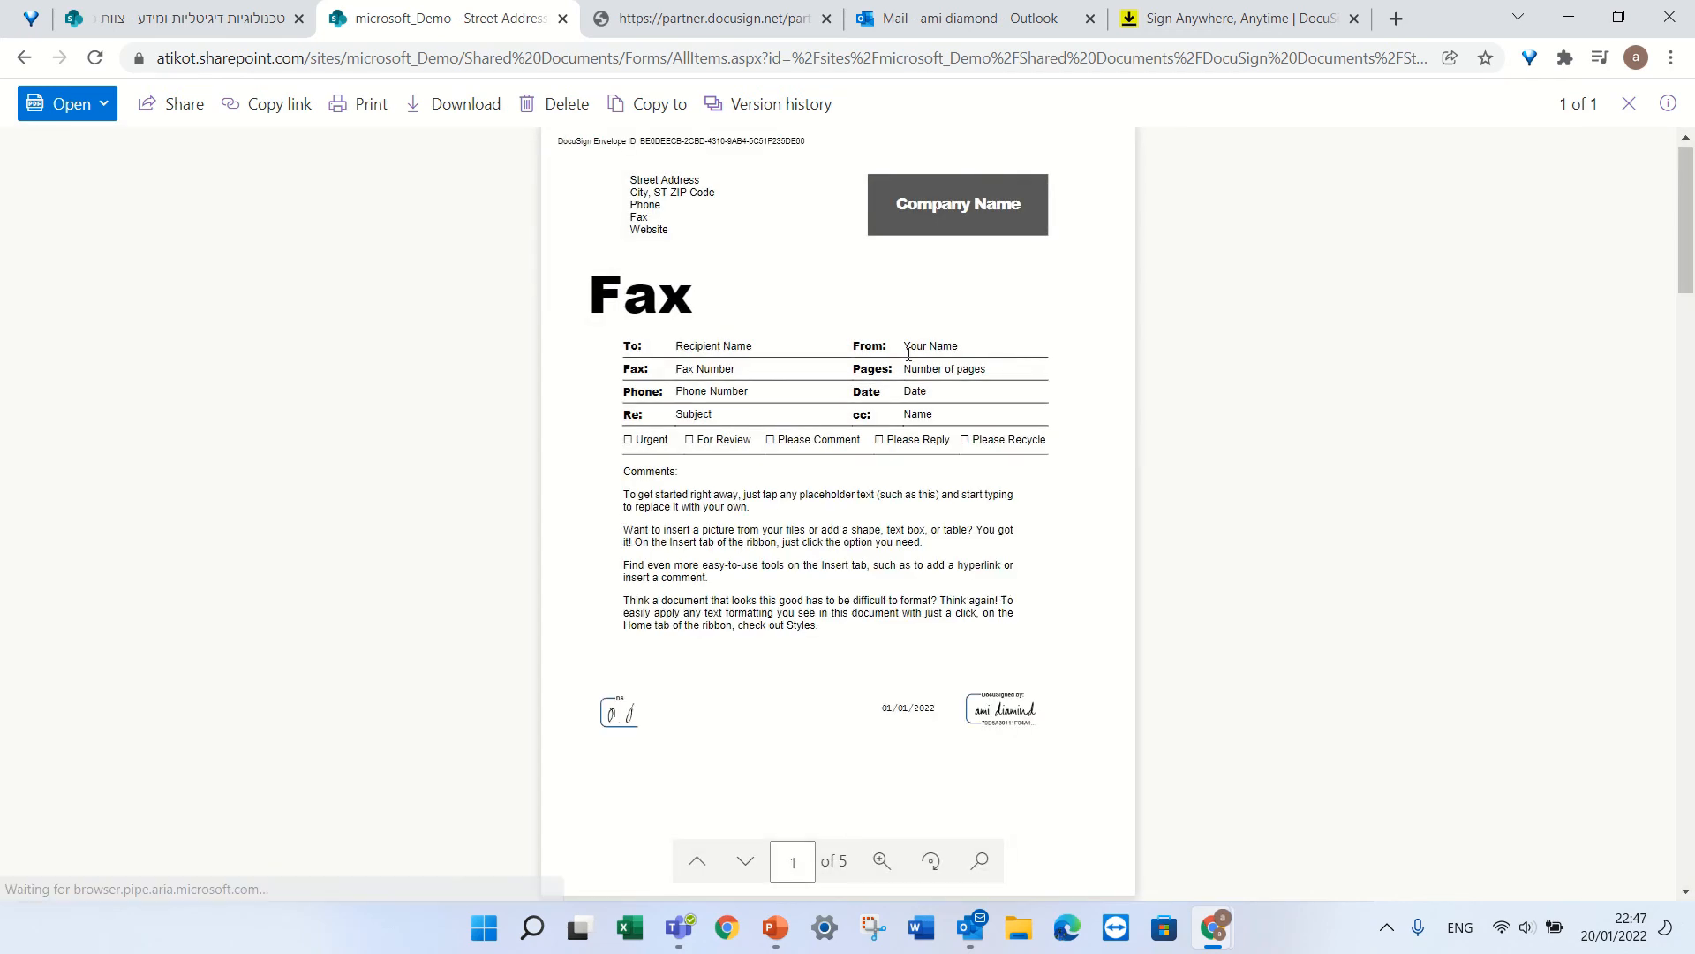
Close the signed file's SharePoint tab and the DocuSign error tab, returning to the IT department library.
left_click(563, 19)
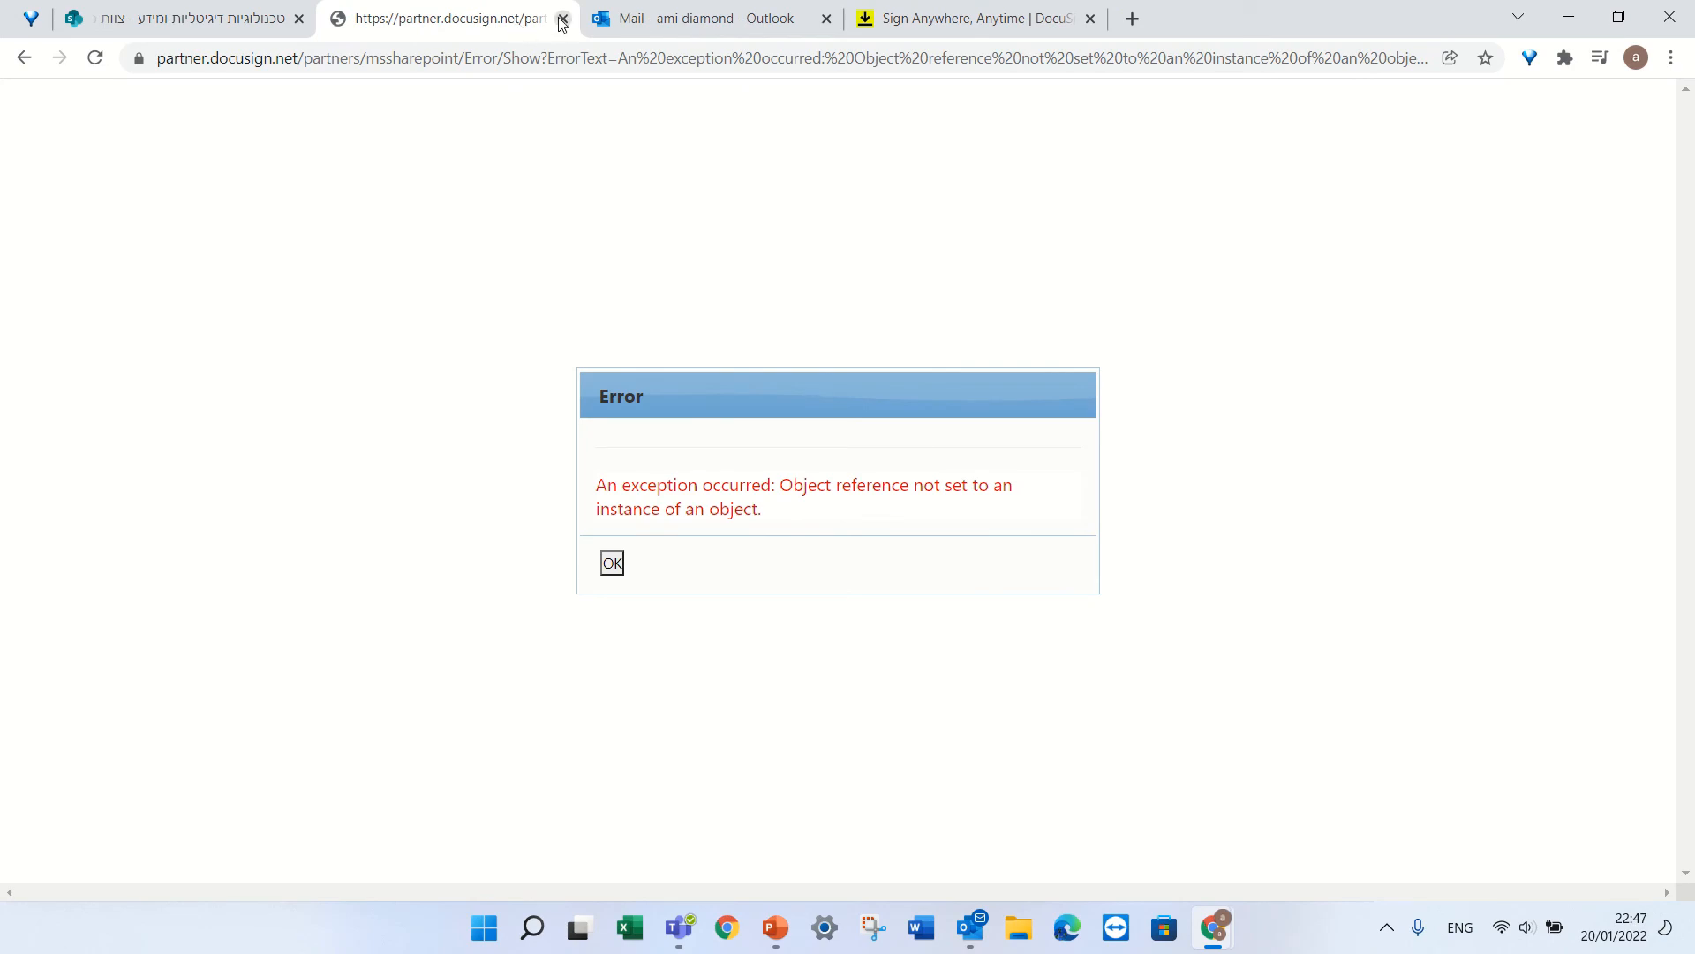
left_click(562, 18)
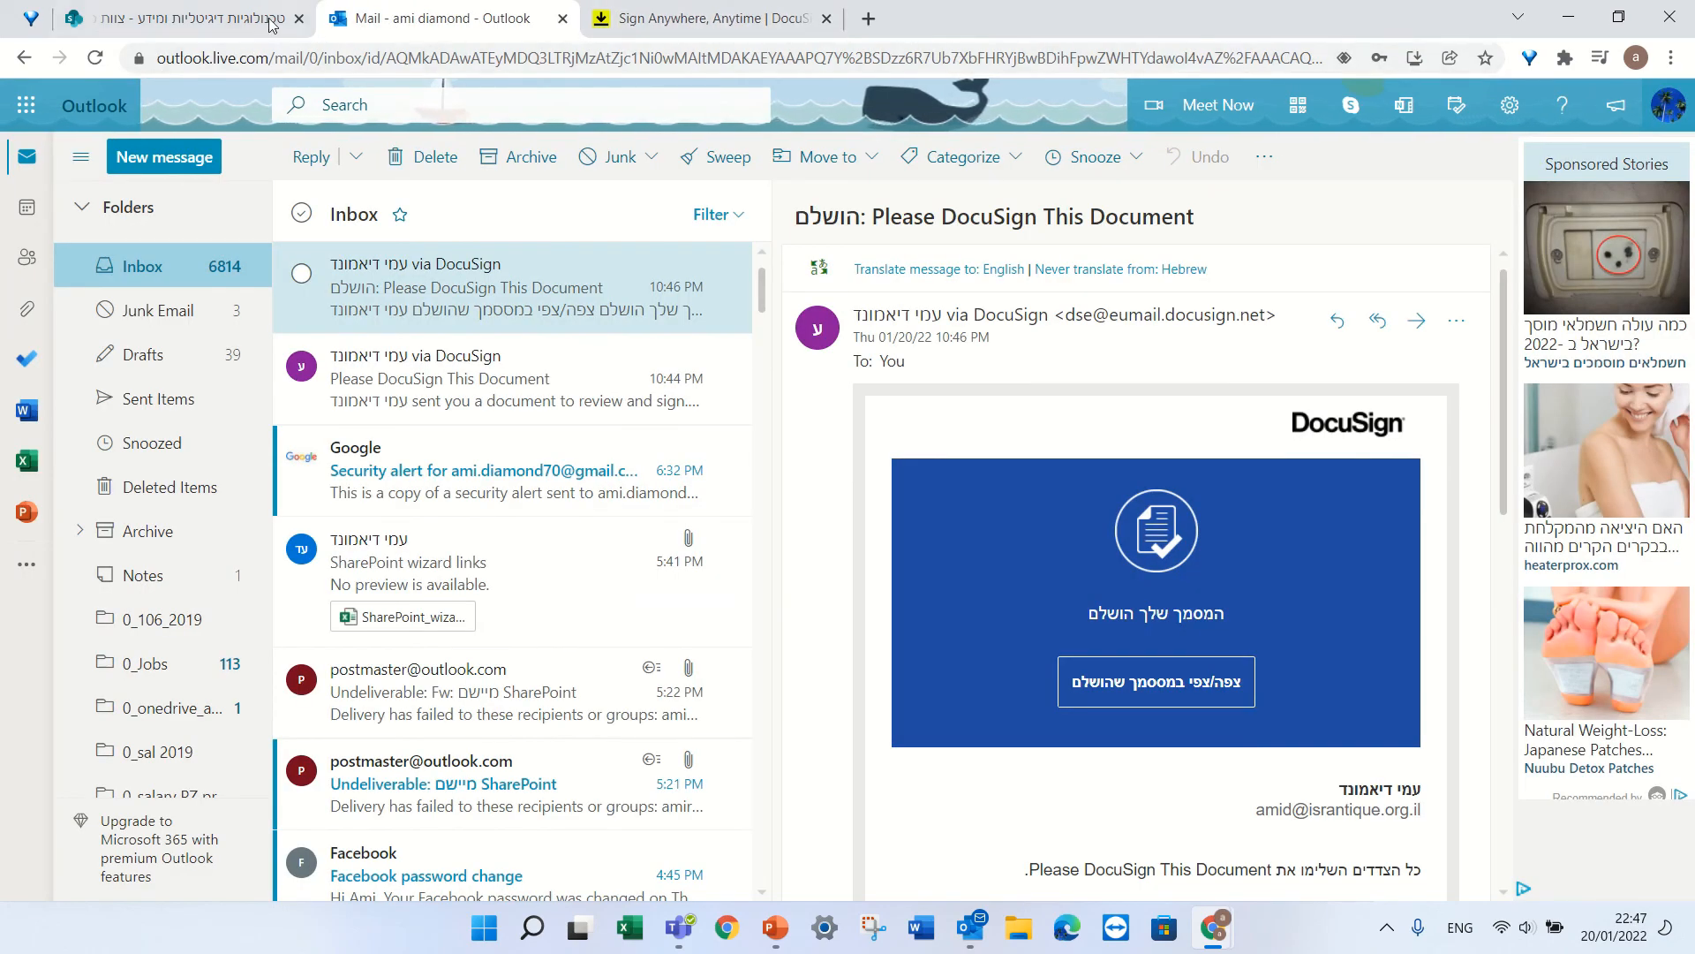
left_click(185, 19)
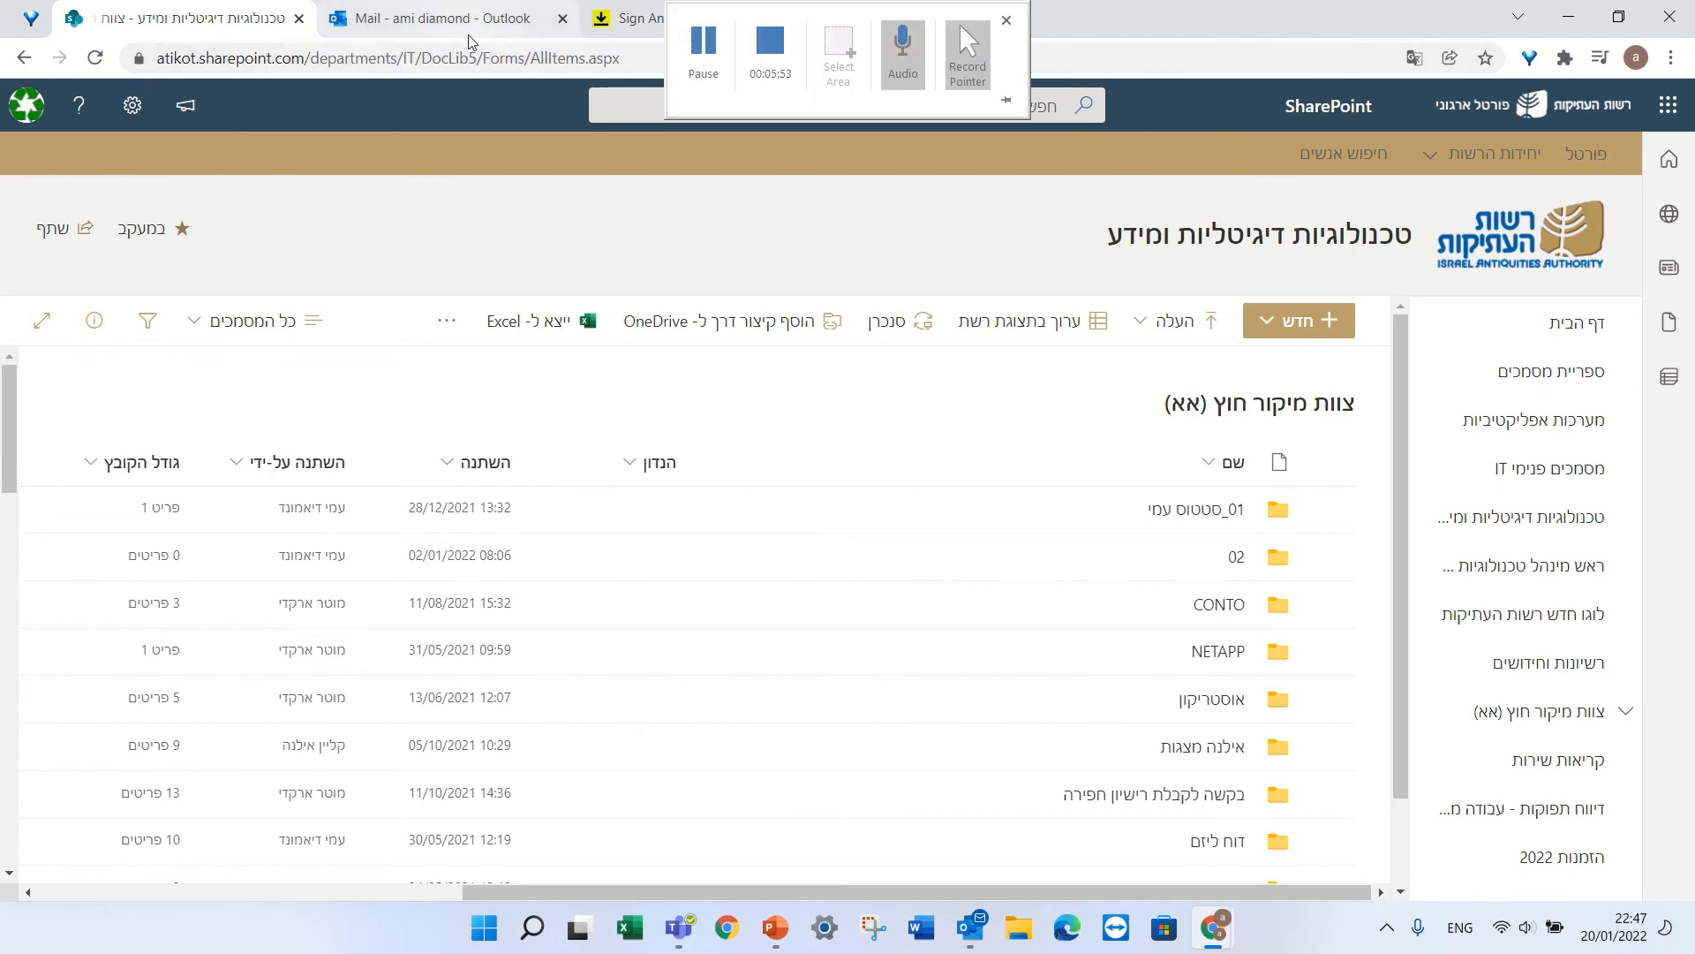
Close the DocuSign for SharePoint 'Login Successful' windows.
left_click(991, 105)
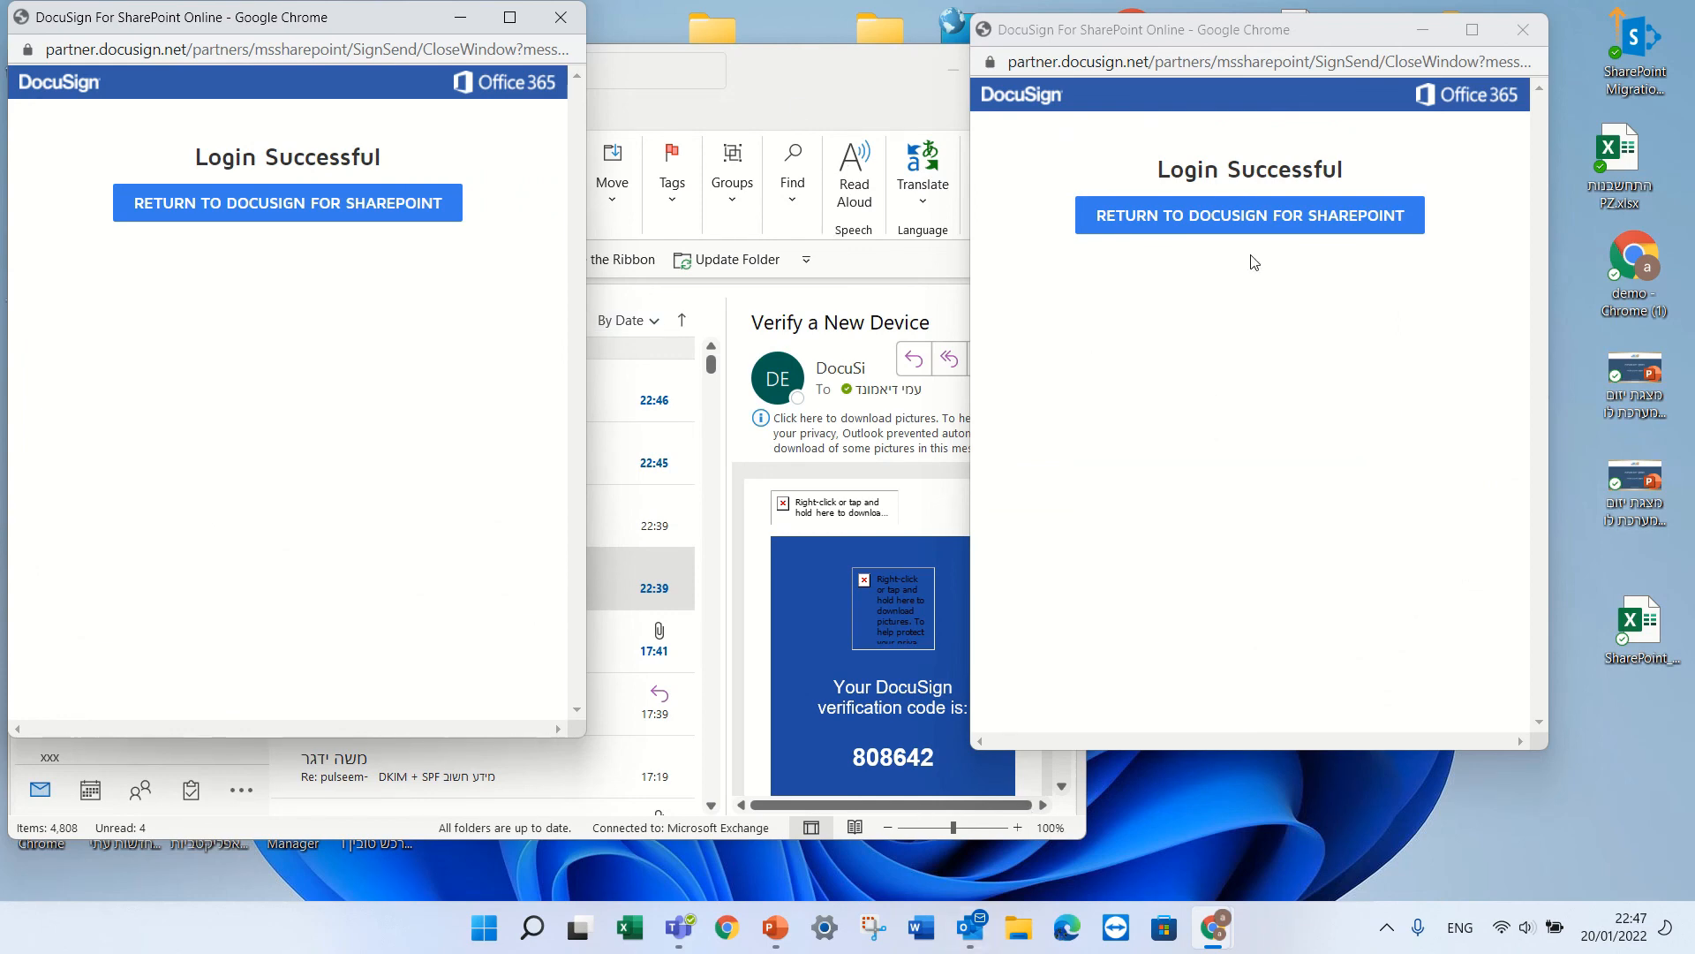
left_click(1259, 214)
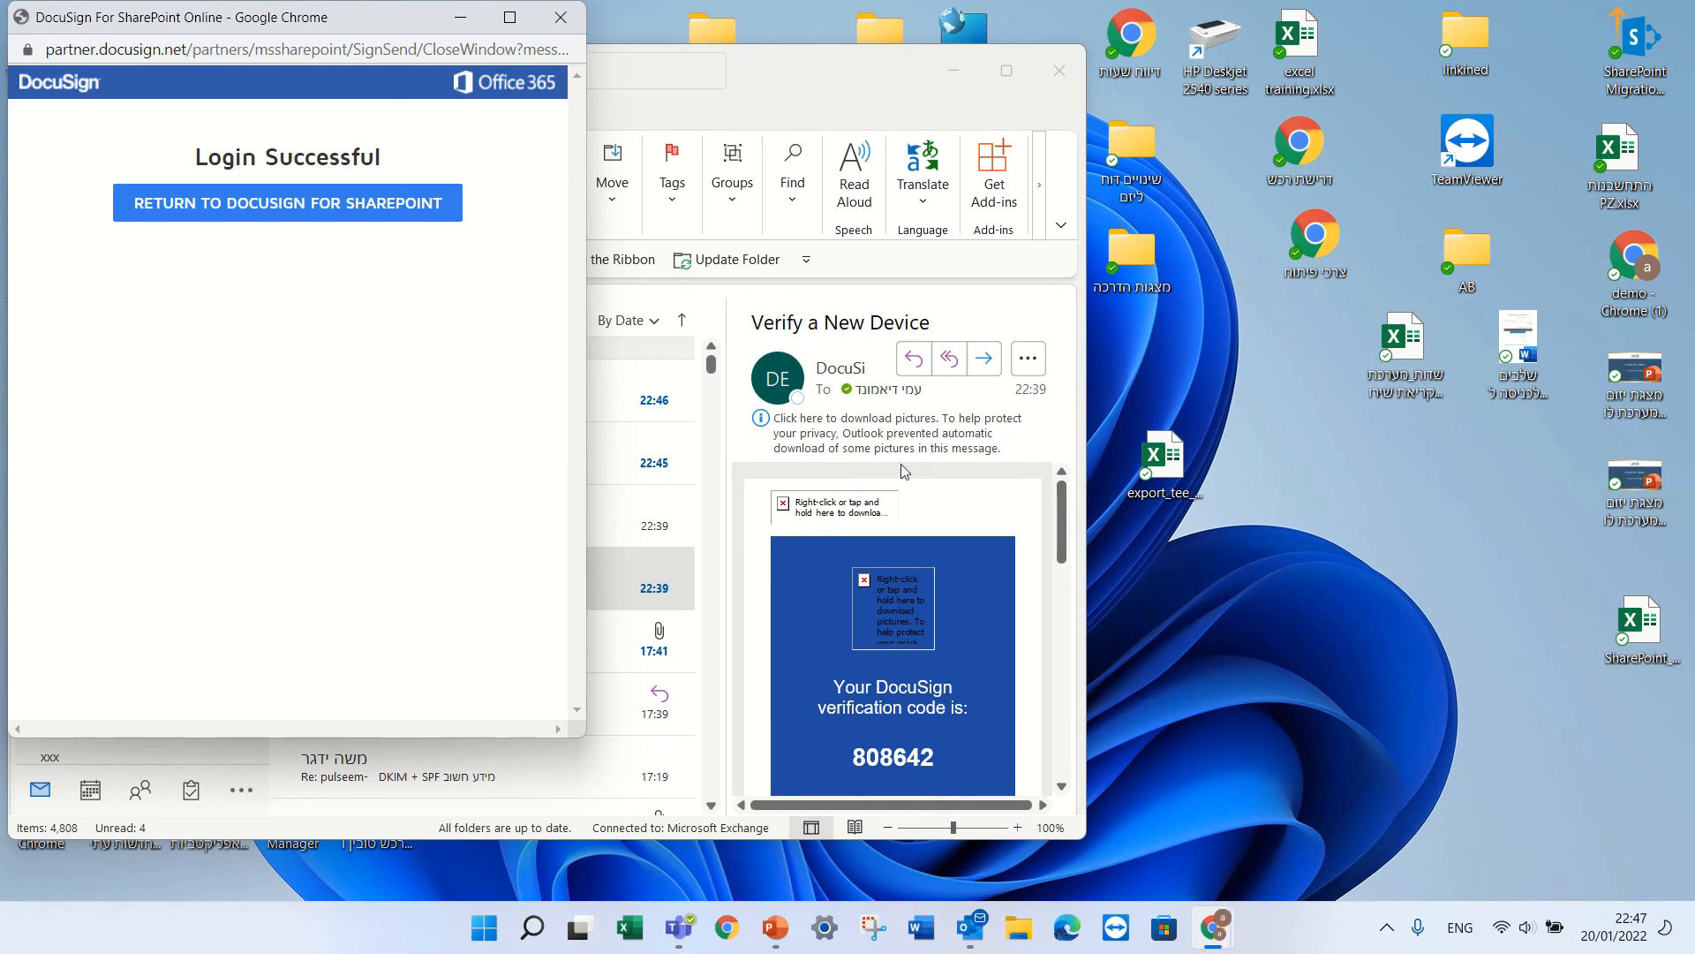
mouse_move(1207, 946)
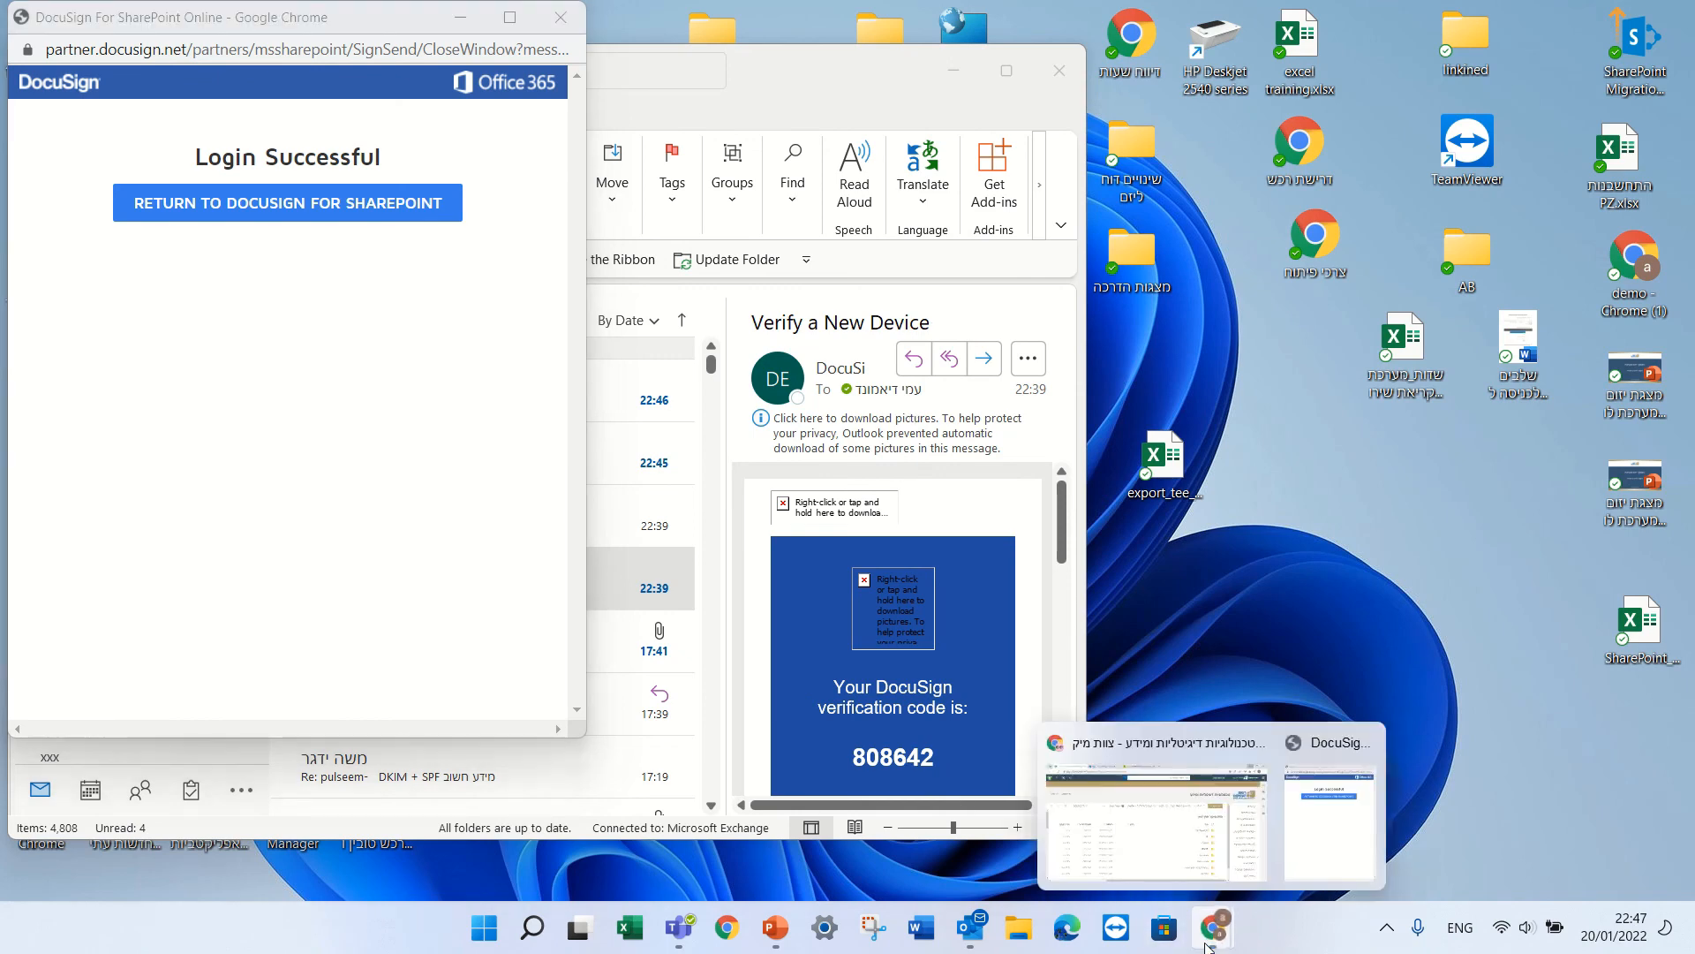
left_click(1333, 821)
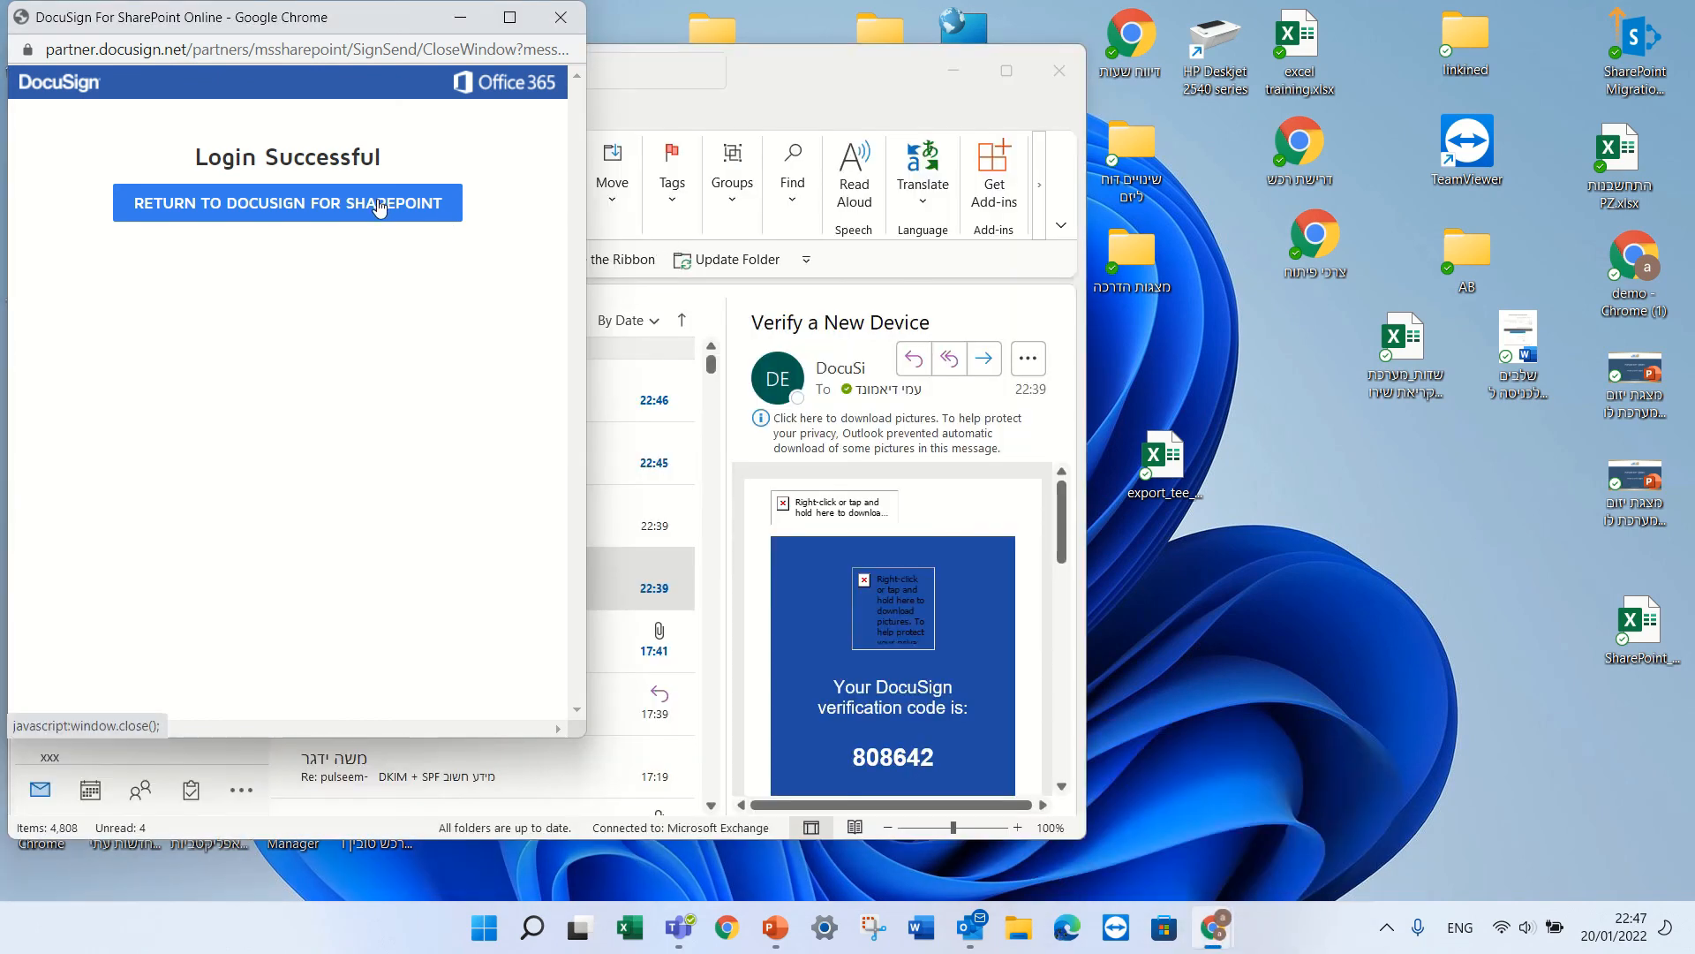
left_click(380, 208)
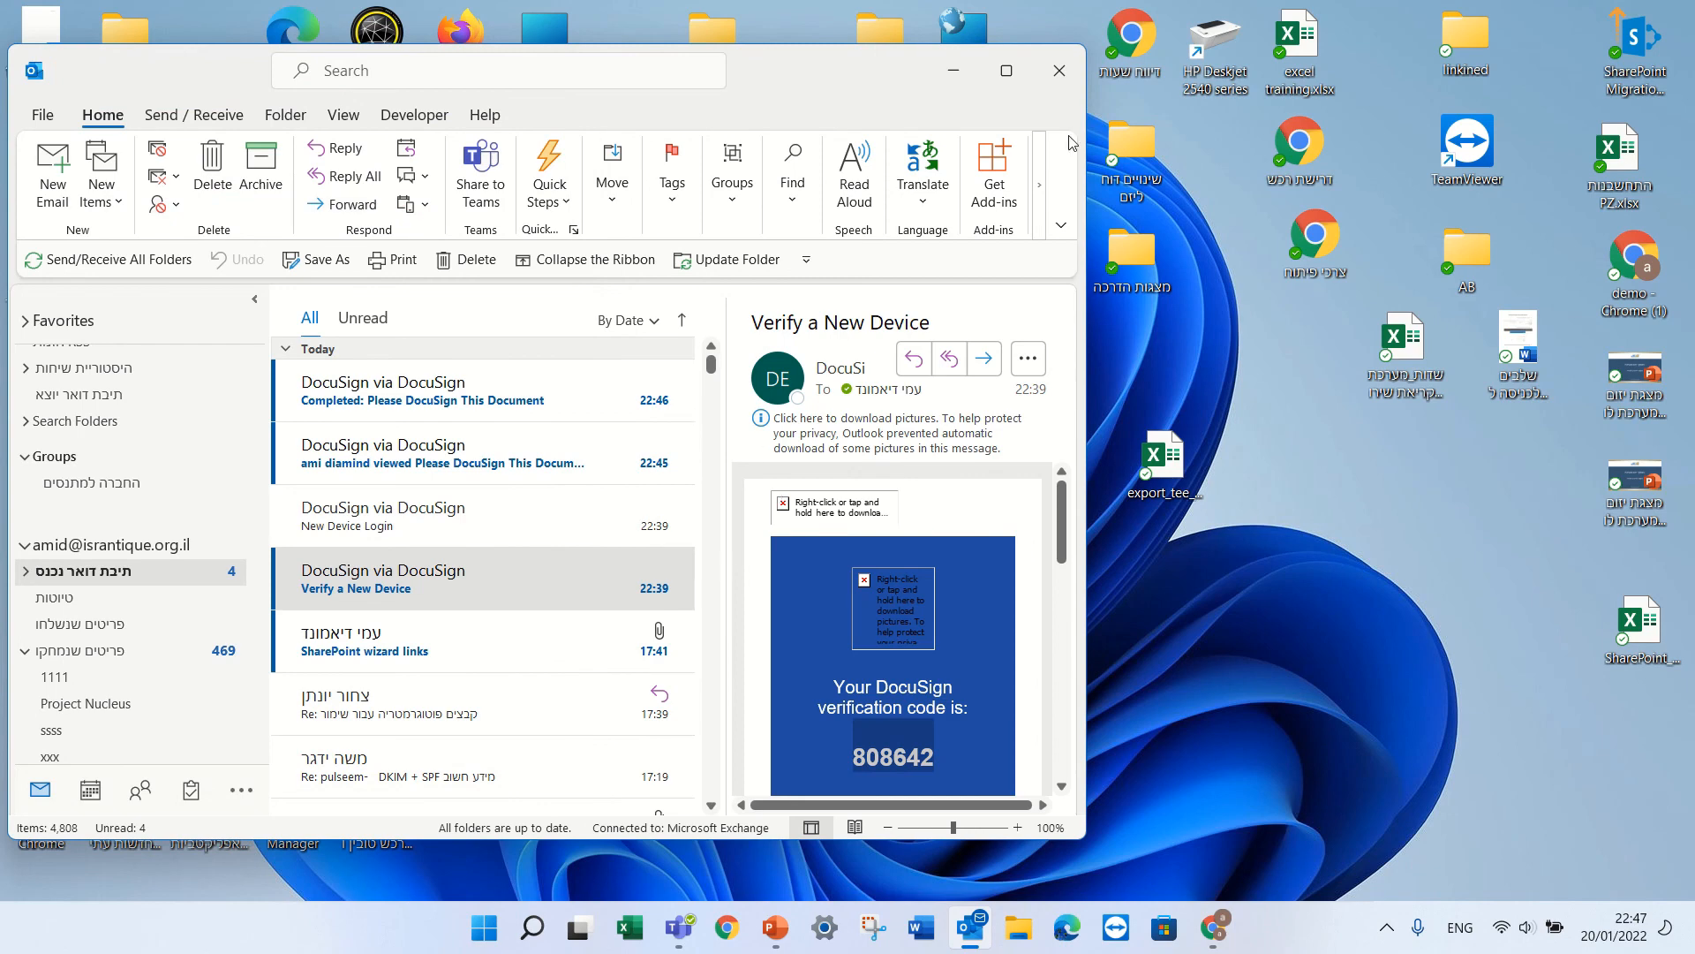
Read the 'Completed: Please DocuSign This Document' email in maximized Outlook, then minimize Outlook.
left_click(474, 390)
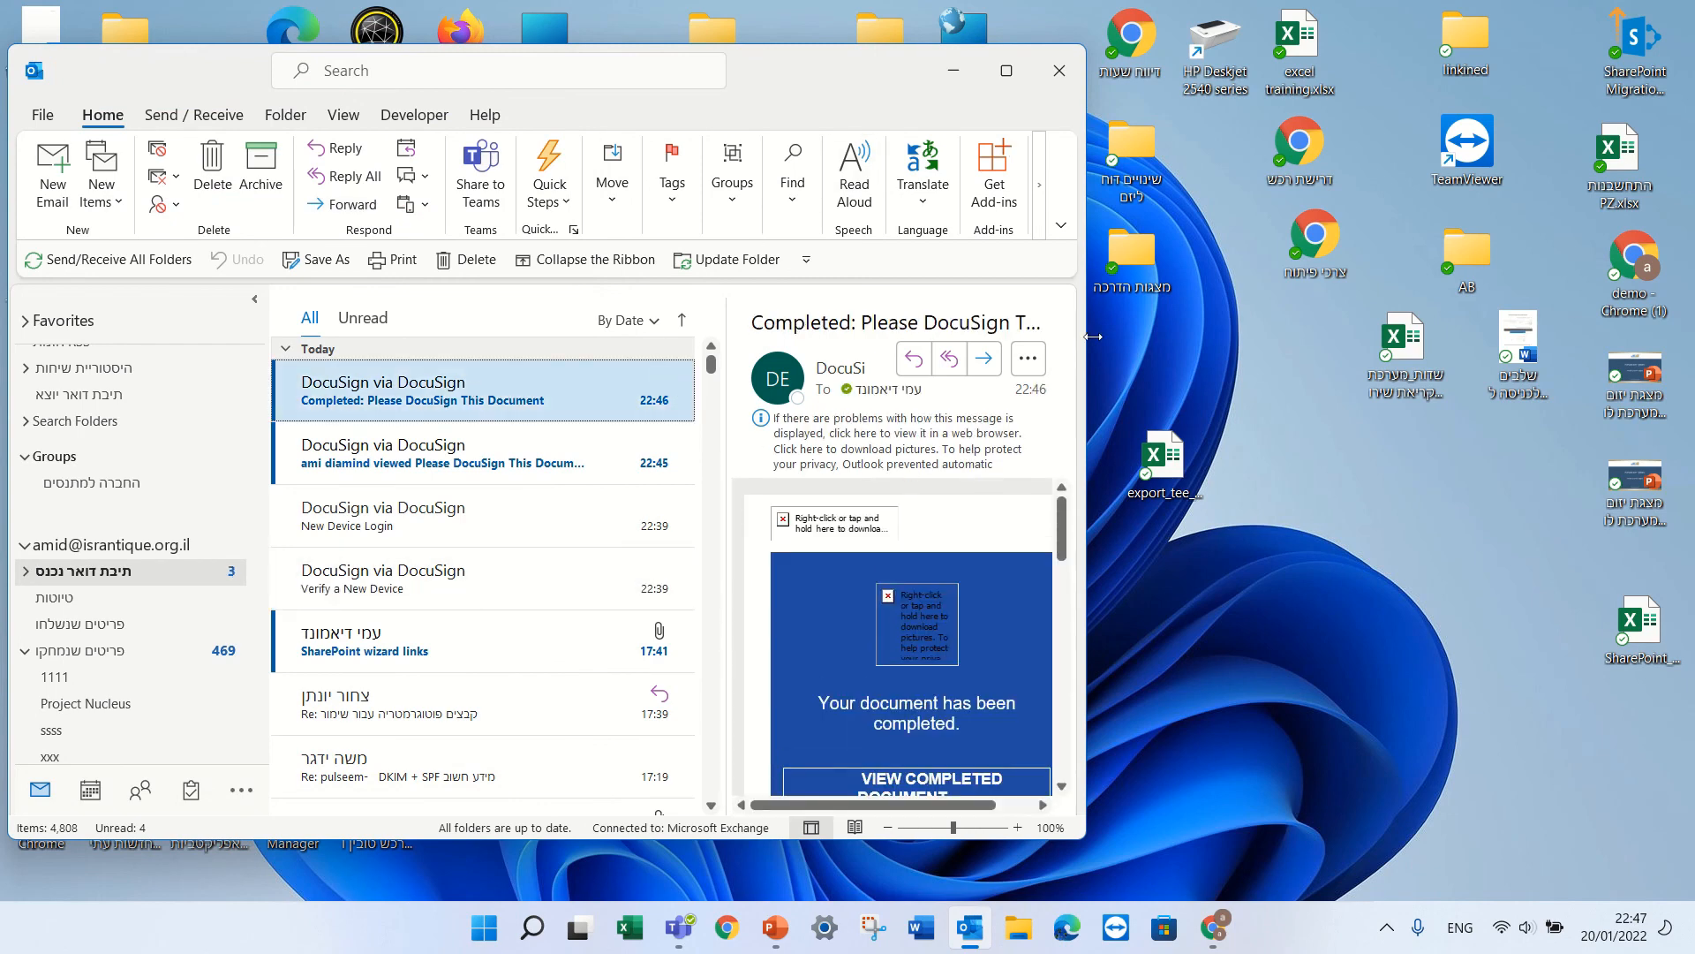
left_click(1005, 68)
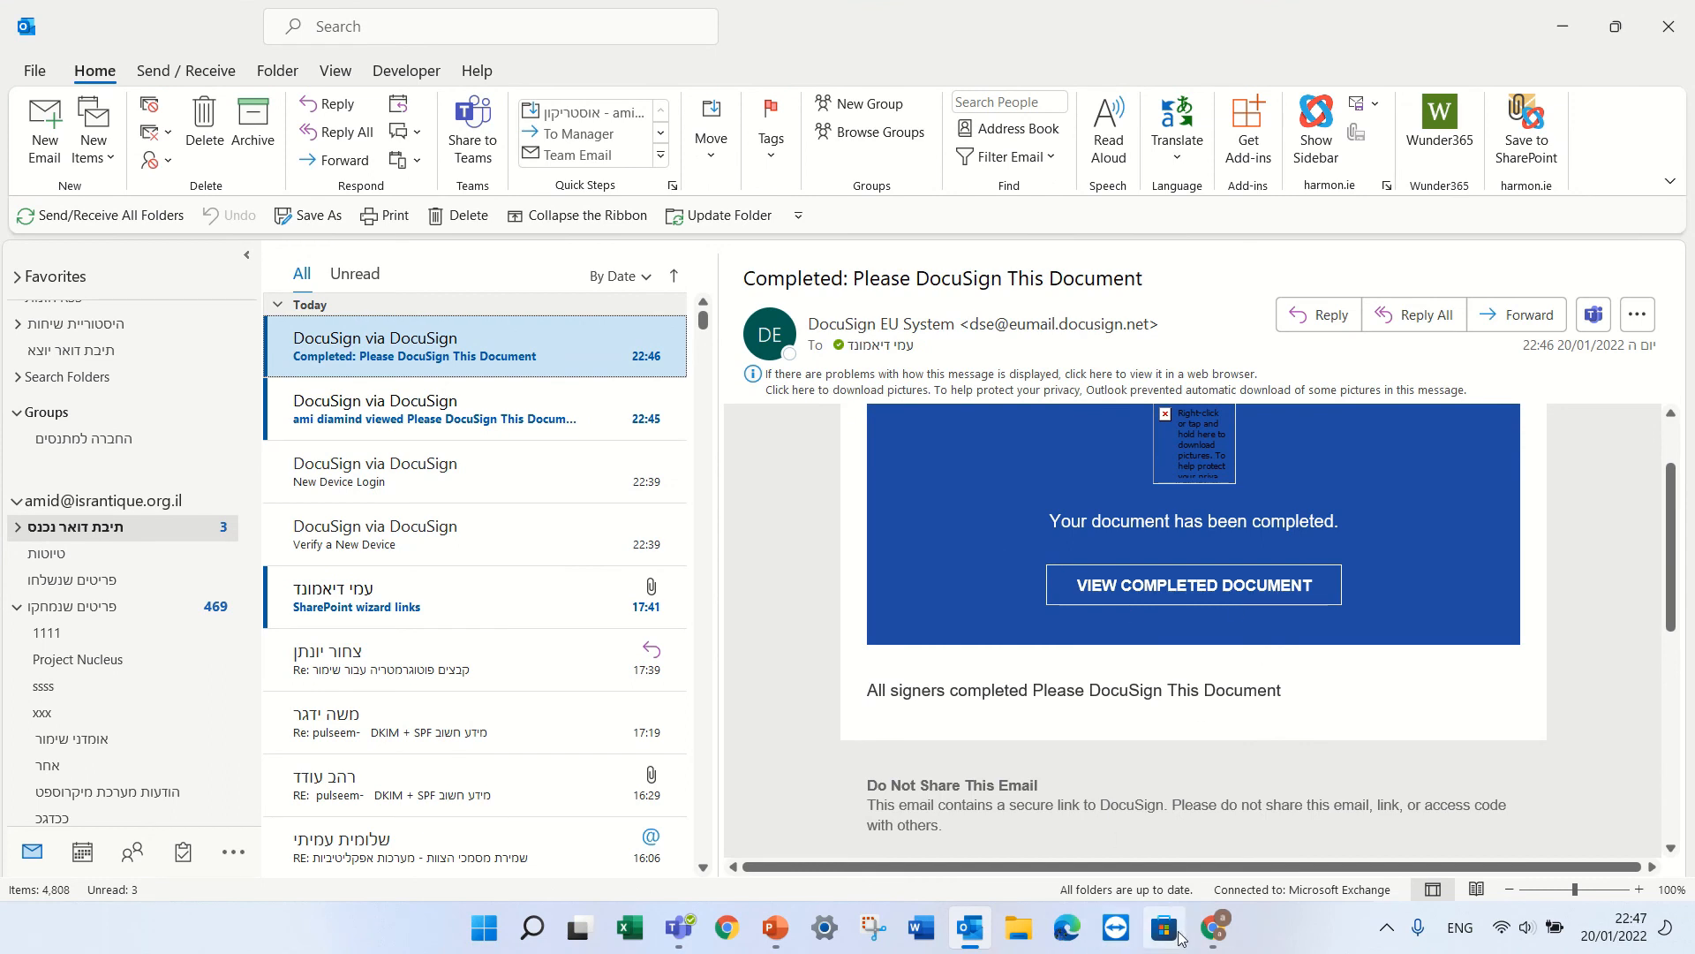
mouse_move(1216, 943)
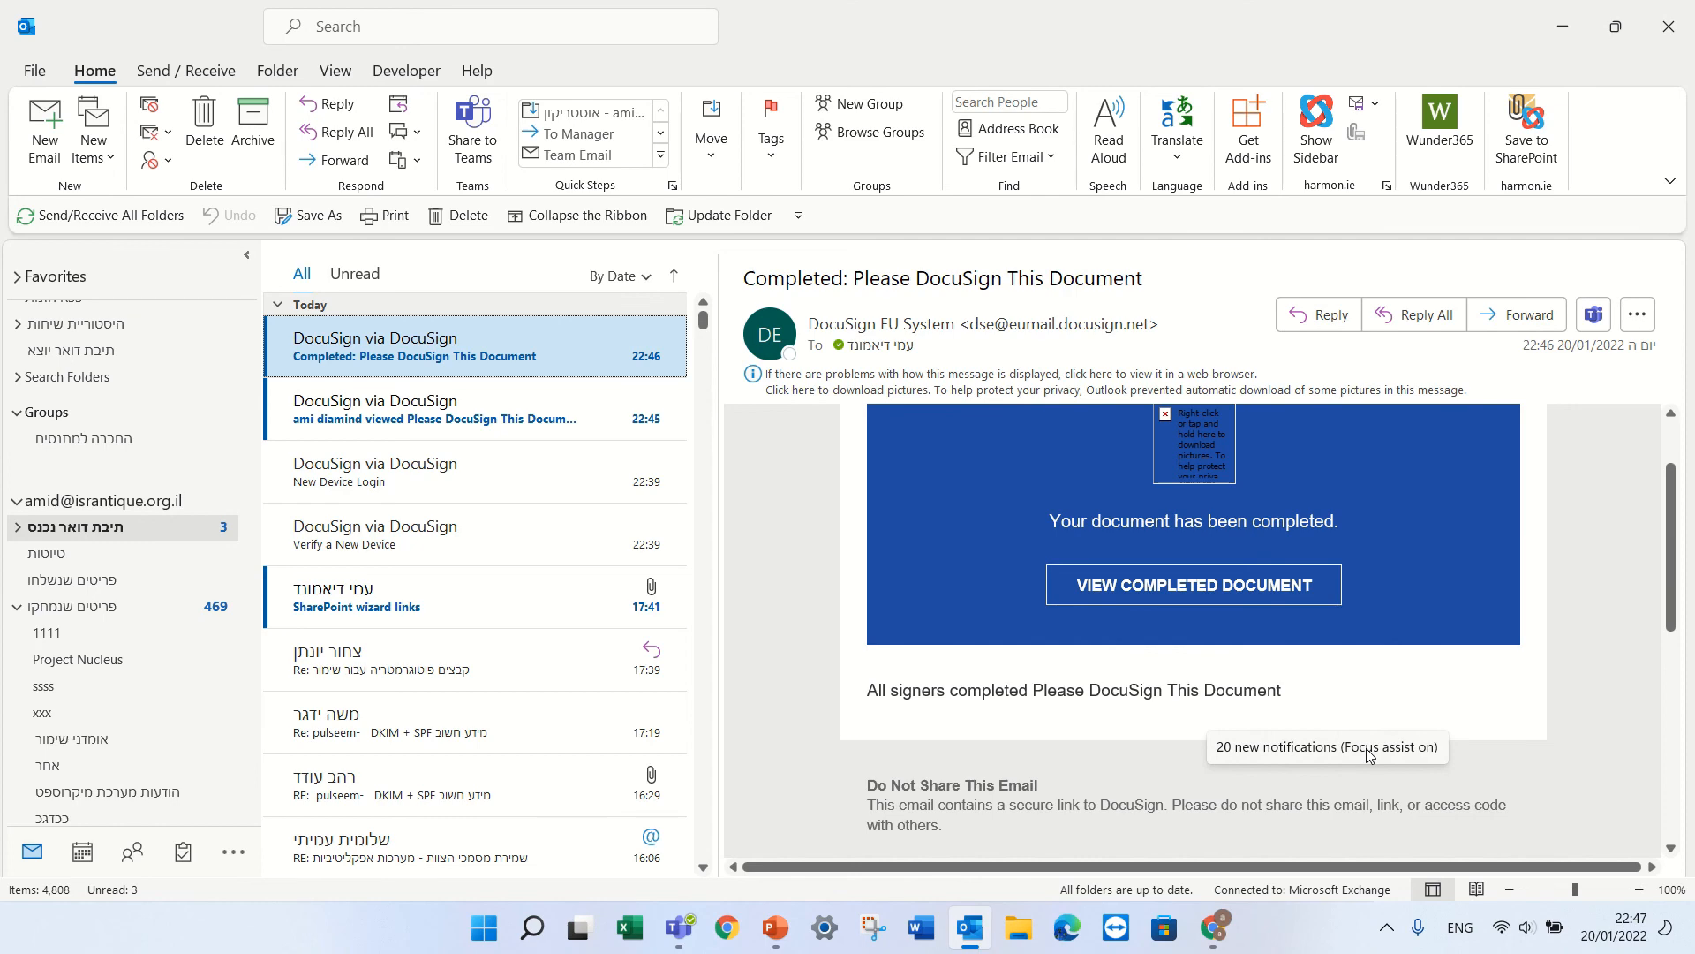
left_click(1561, 28)
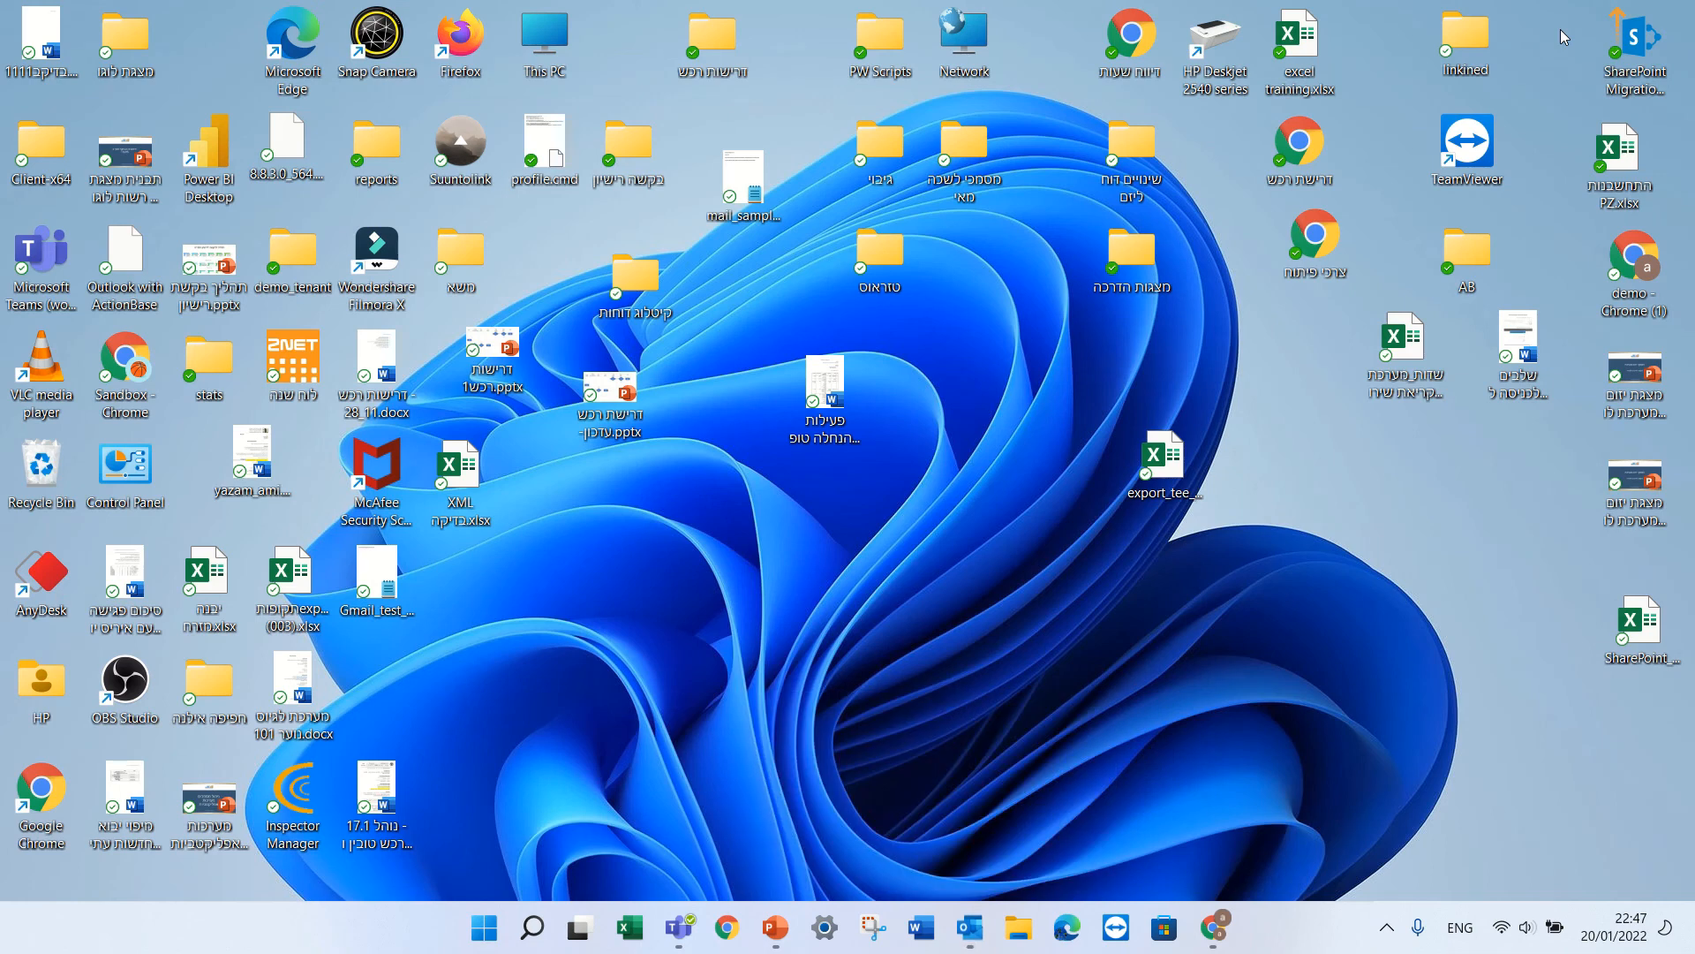